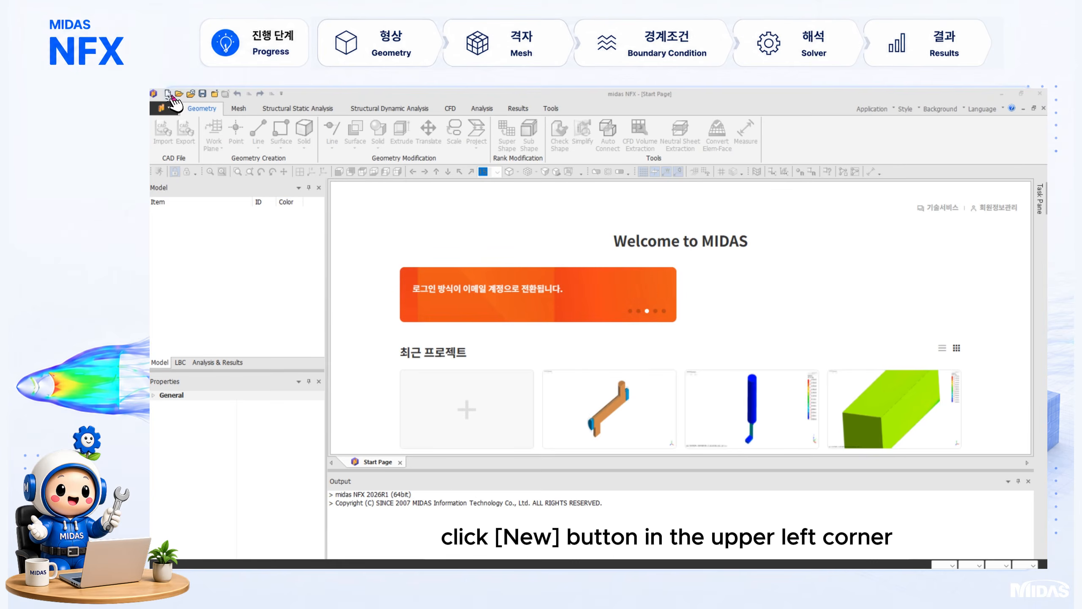
Start a new 3D analysis model in N, m, J and sec, and import the CAD file "02. 강제대류_CHT_Heat exchanger.X_T".
left_click(169, 94)
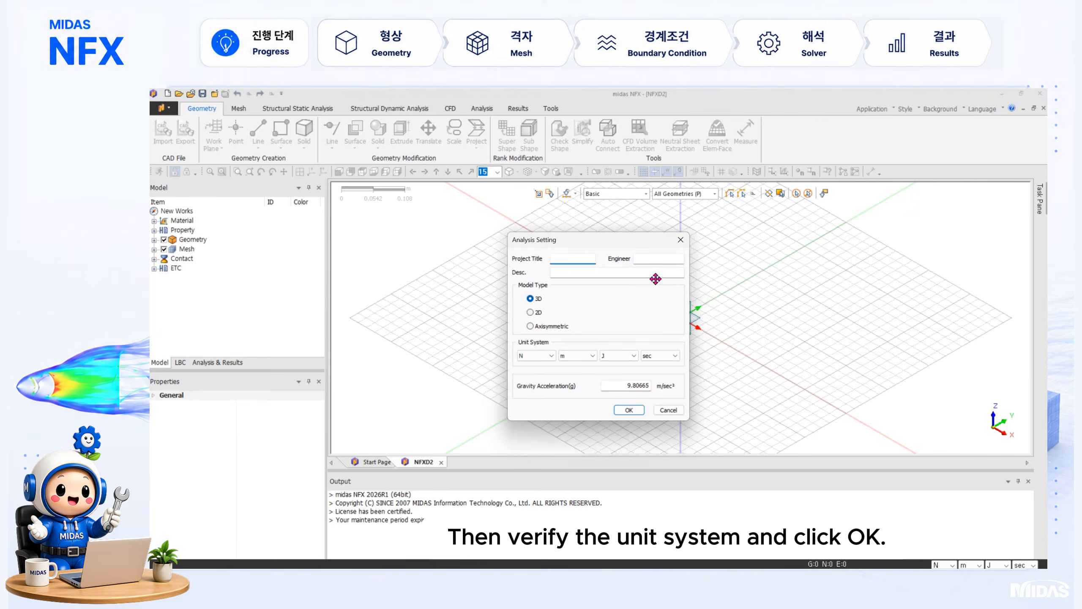
left_click(629, 410)
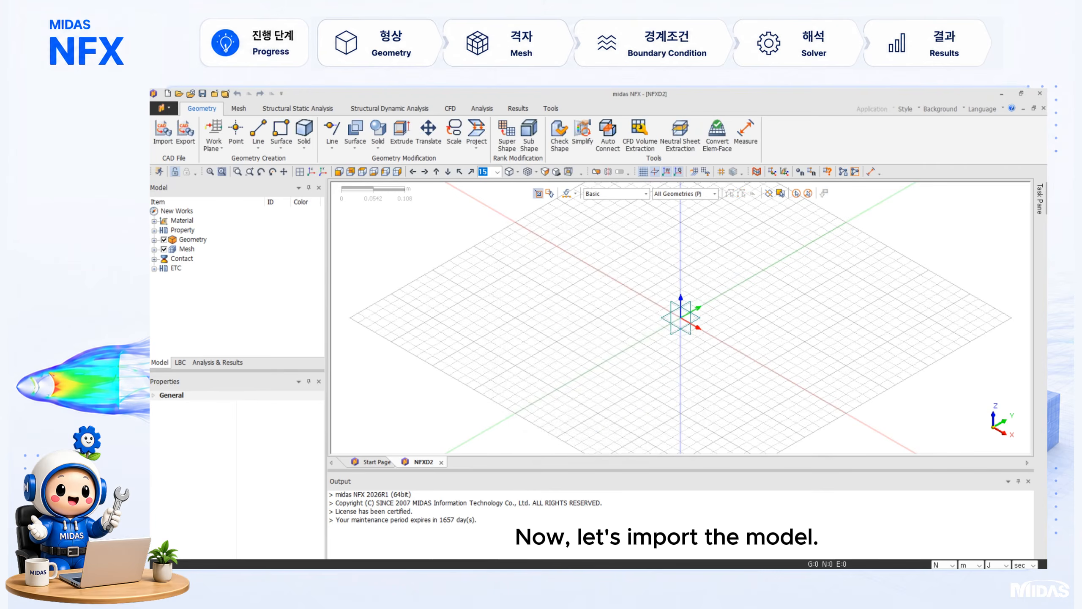
left_click(162, 133)
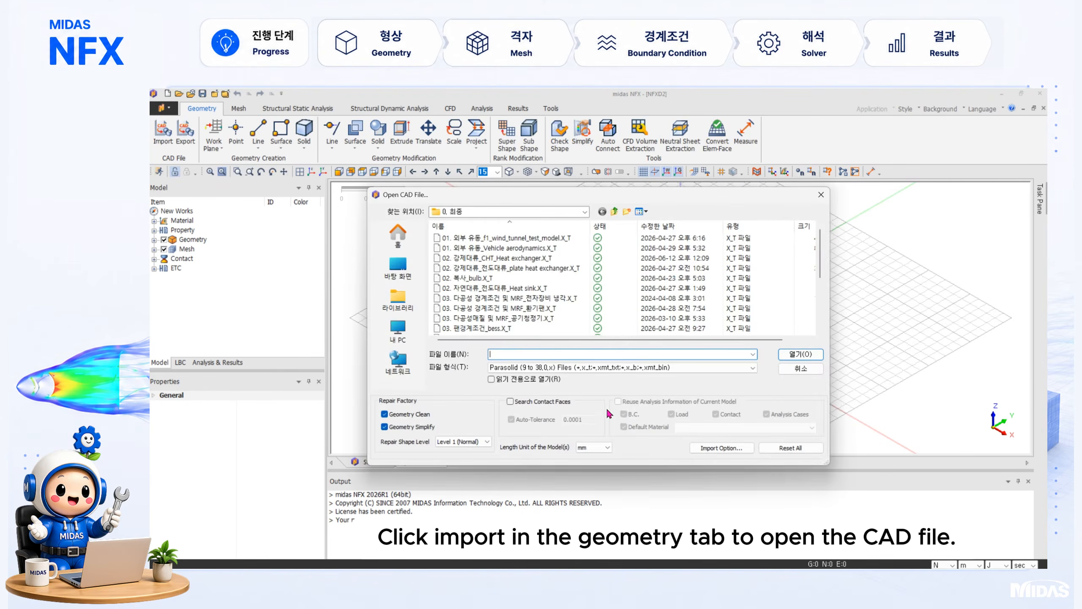
double_click(571, 259)
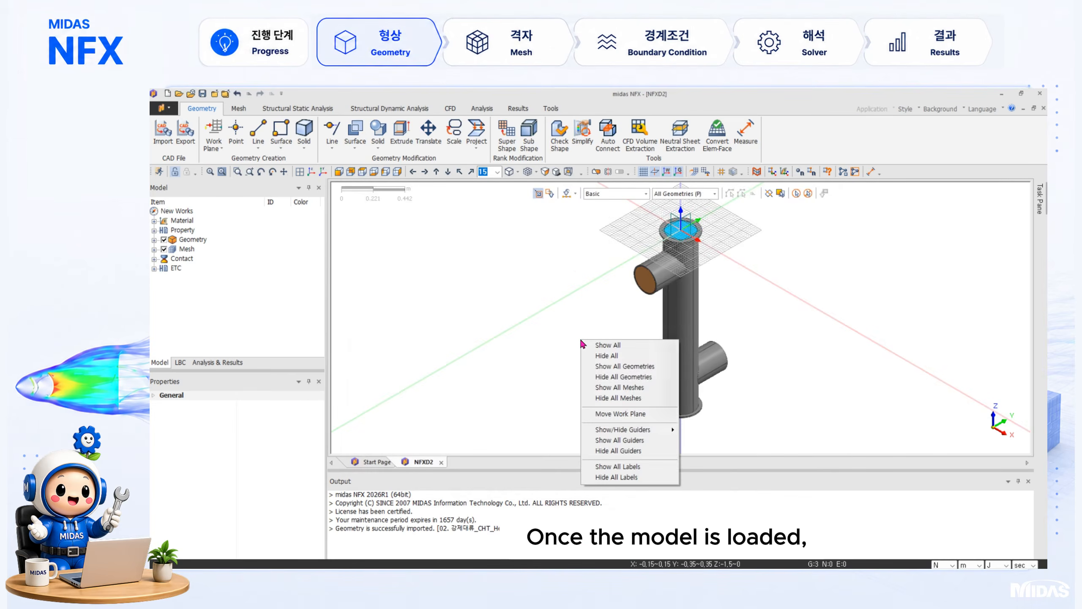
Hide all guiders in the workspace and reorient the heat exchanger to an isometric view with the Y axis upward.
right_click(582, 341)
left_click(664, 450)
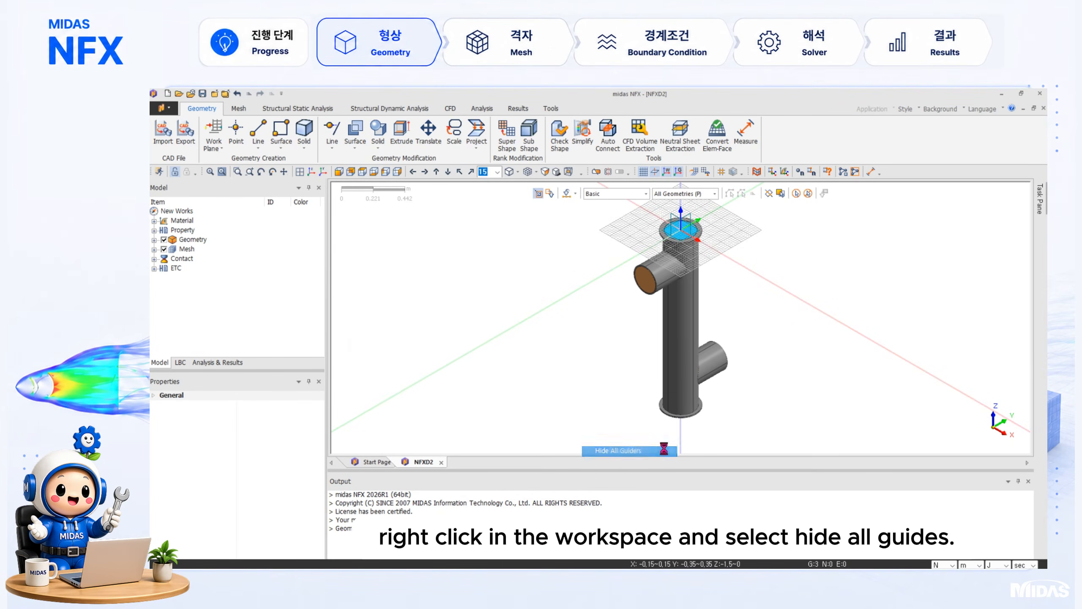
left_click(322, 171)
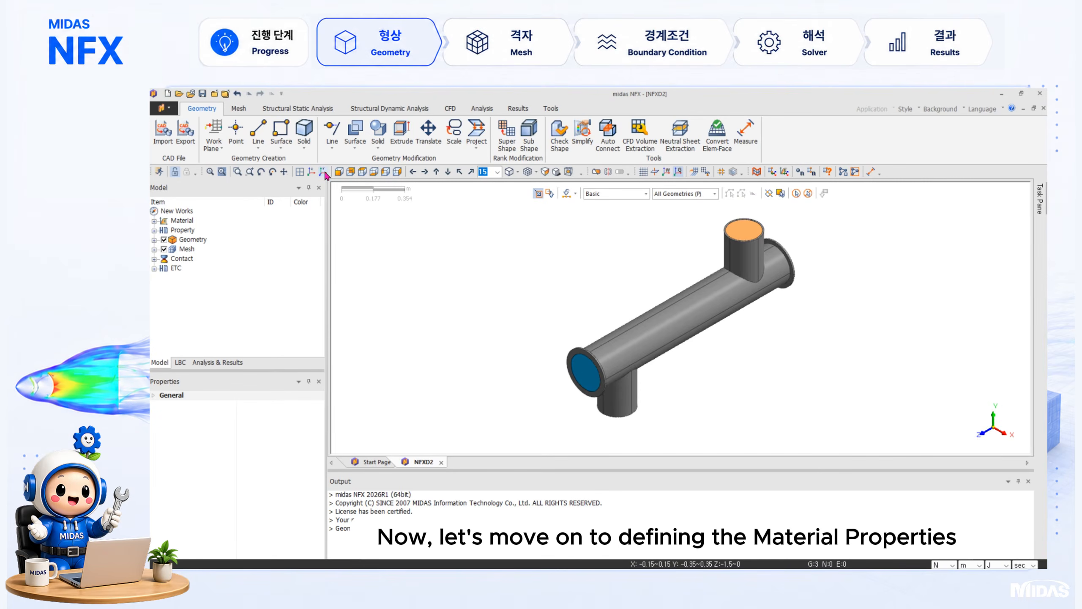
Create a Fluid(CFD) material from the FRESH_WATER_50˚C library entry.
left_click(238, 109)
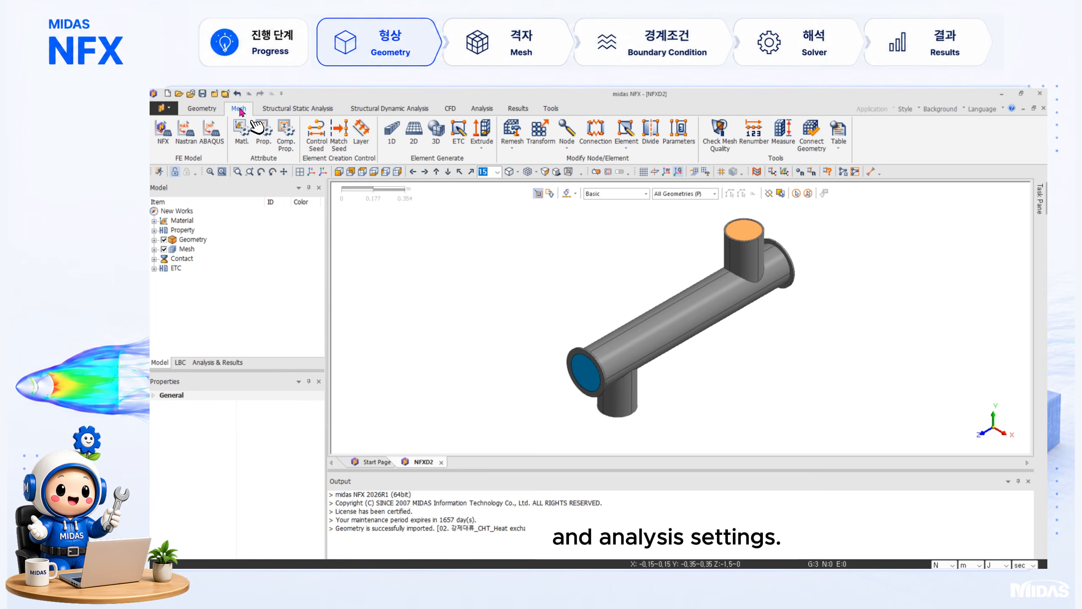
left_click(243, 136)
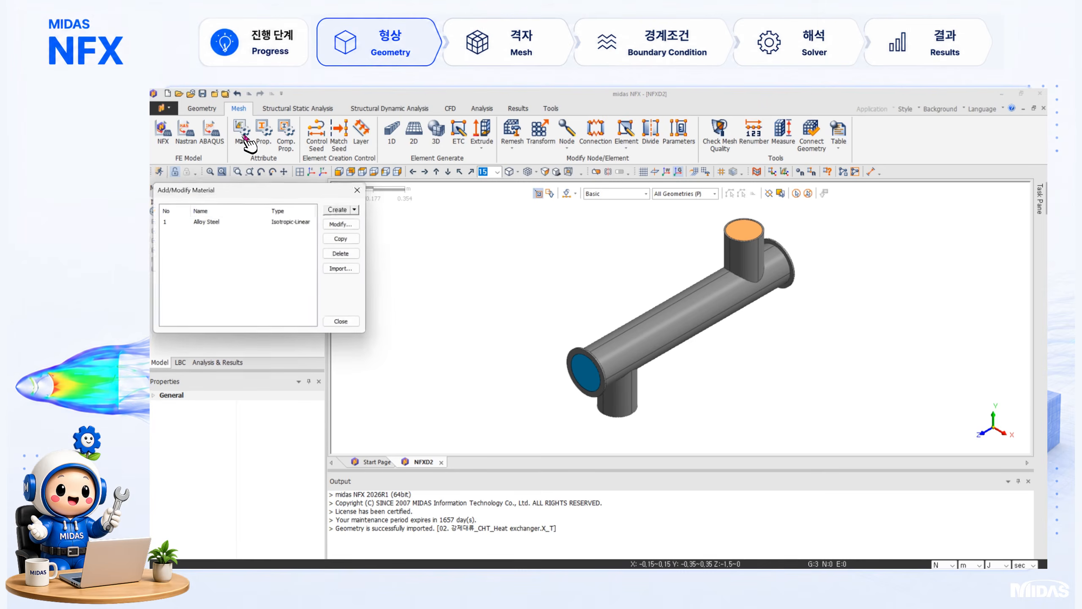
left_click(359, 209)
left_click(389, 270)
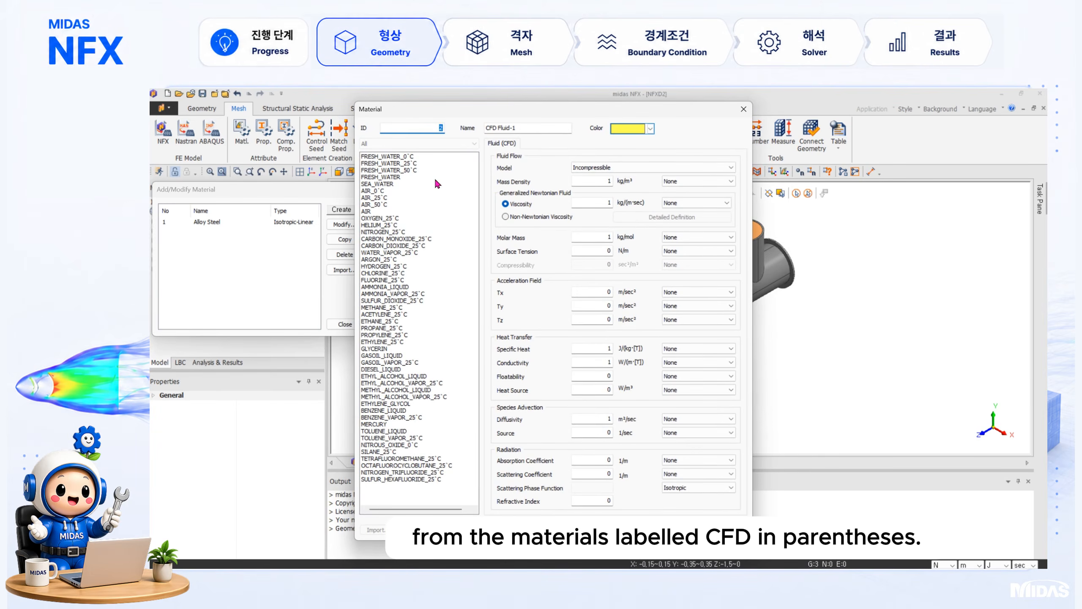
left_click(435, 169)
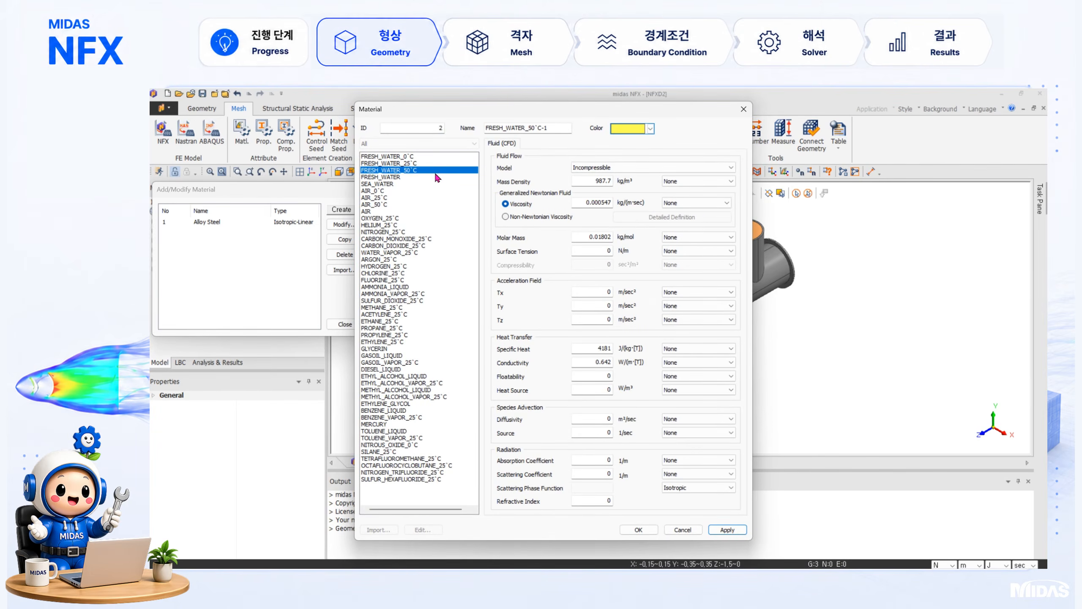
left_click(651, 529)
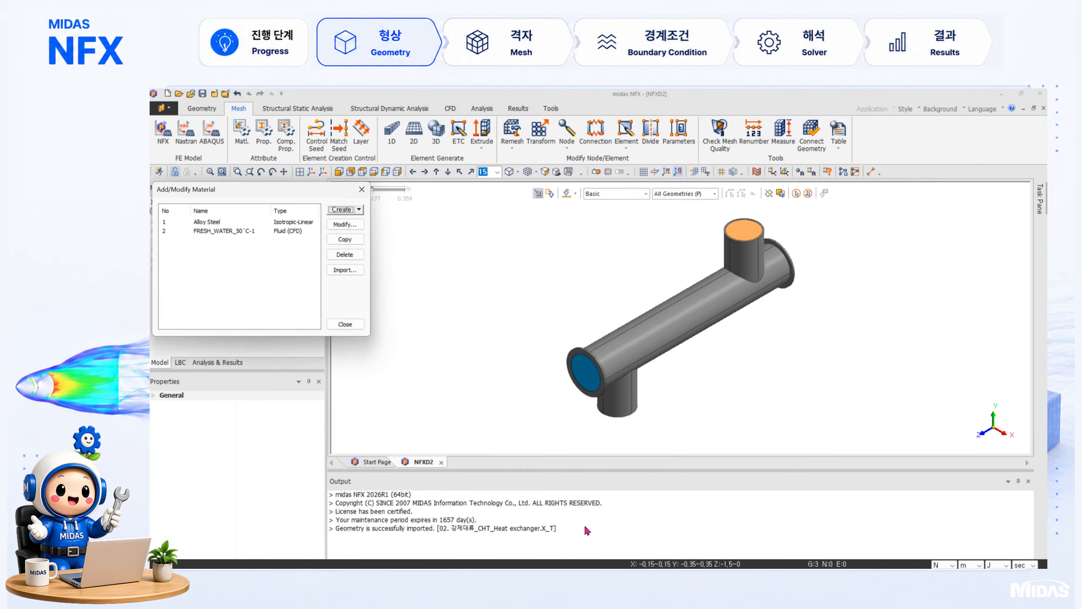
Add a second Fluid(CFD) material from the AIR_50˚C library entry.
left_click(358, 209)
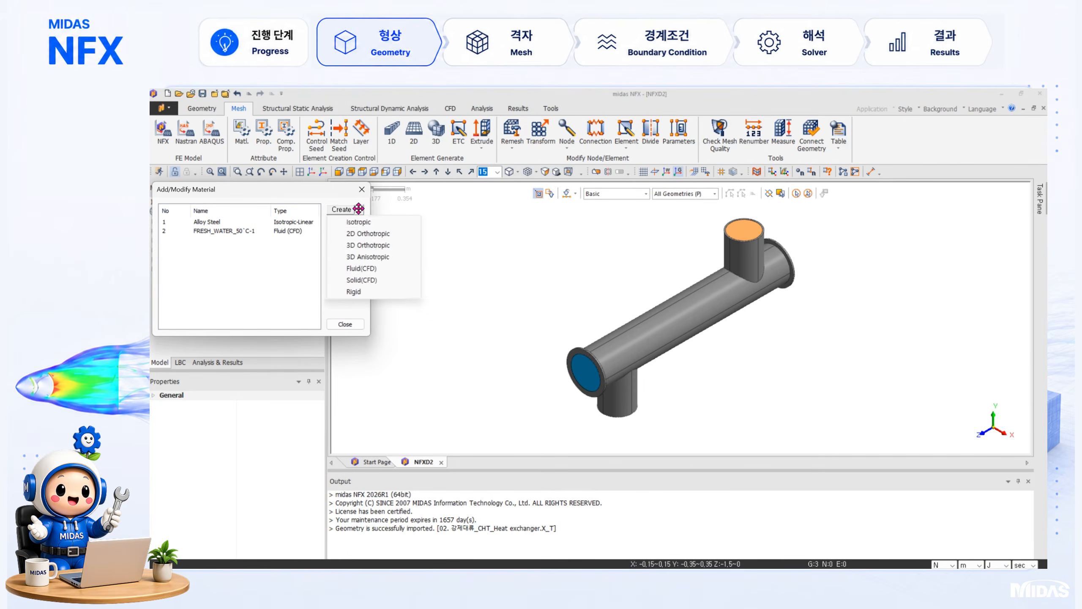
left_click(387, 268)
left_click_drag(496, 197, 489, 129)
left_click(412, 218)
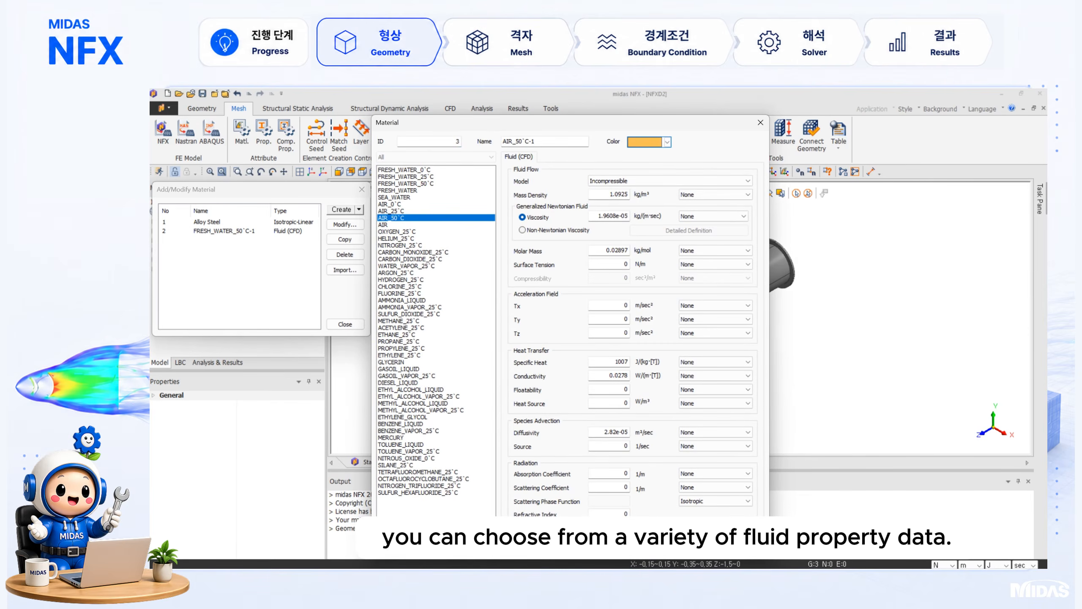
key("Return")
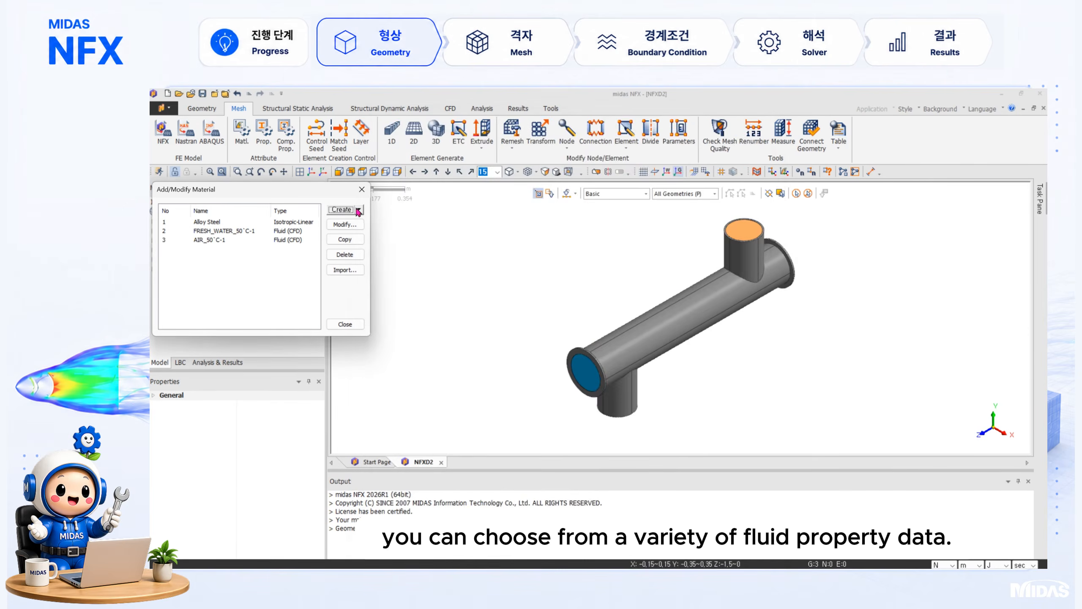
Add a Solid(CFD) material from the SUS304 library entry and finish the material definitions.
left_click(359, 209)
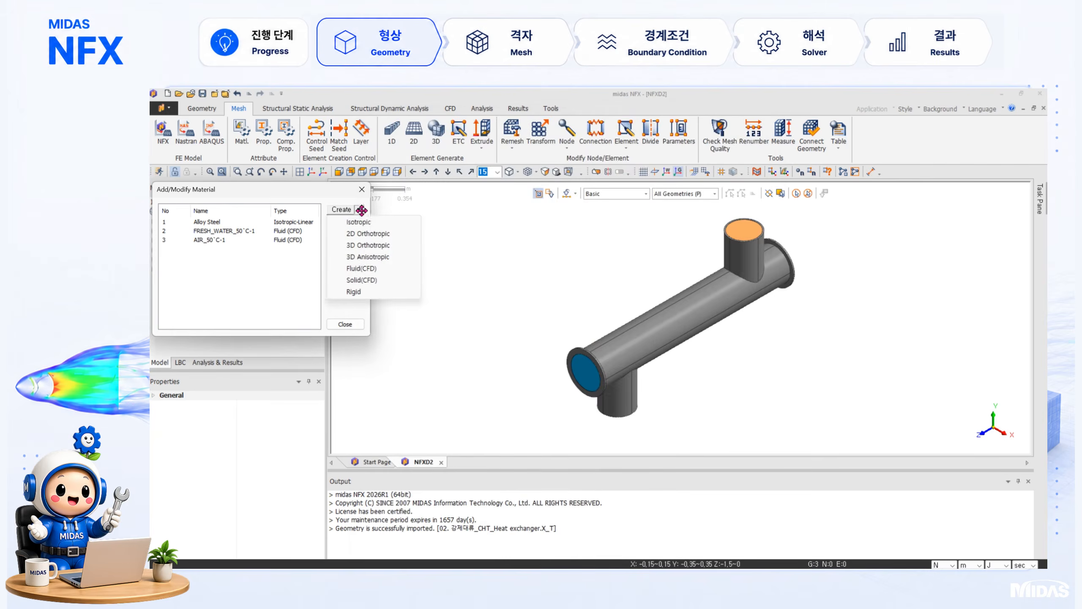
left_click(403, 284)
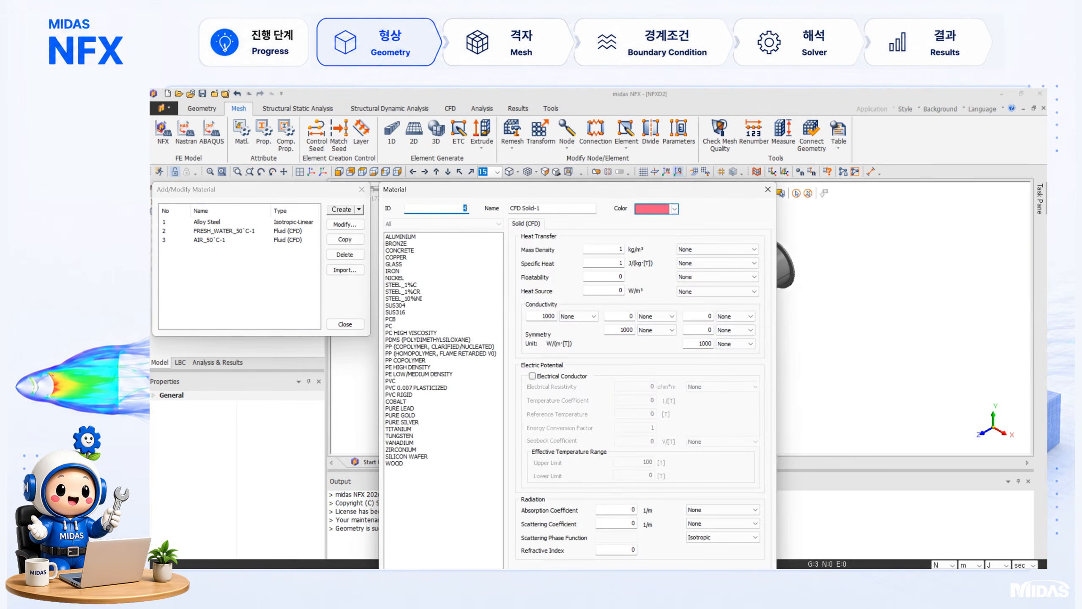
left_click(395, 305)
left_click_drag(776, 521, 800, 453)
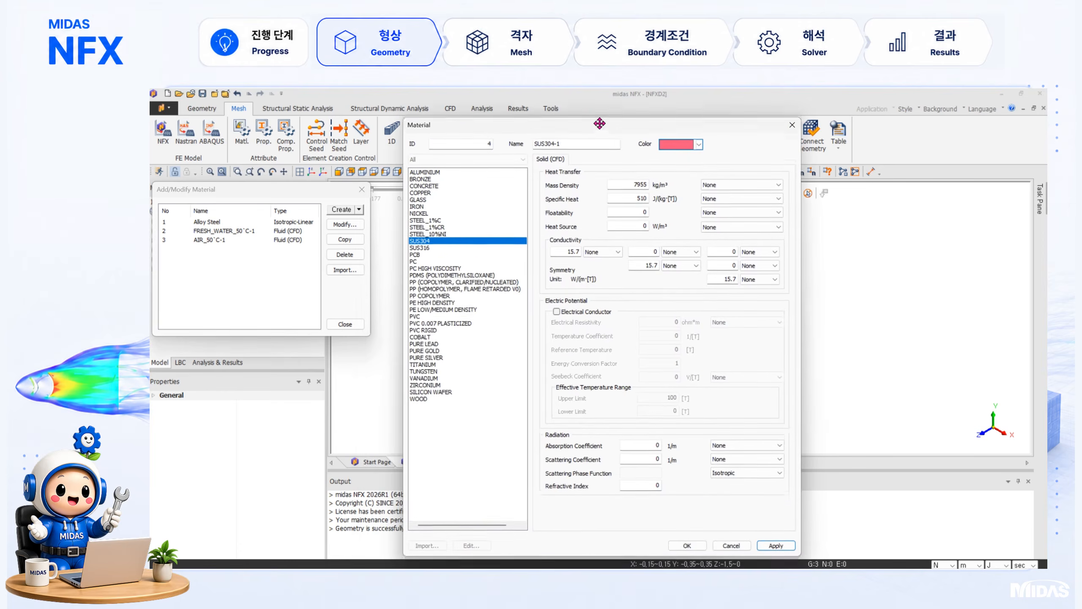
left_click(687, 540)
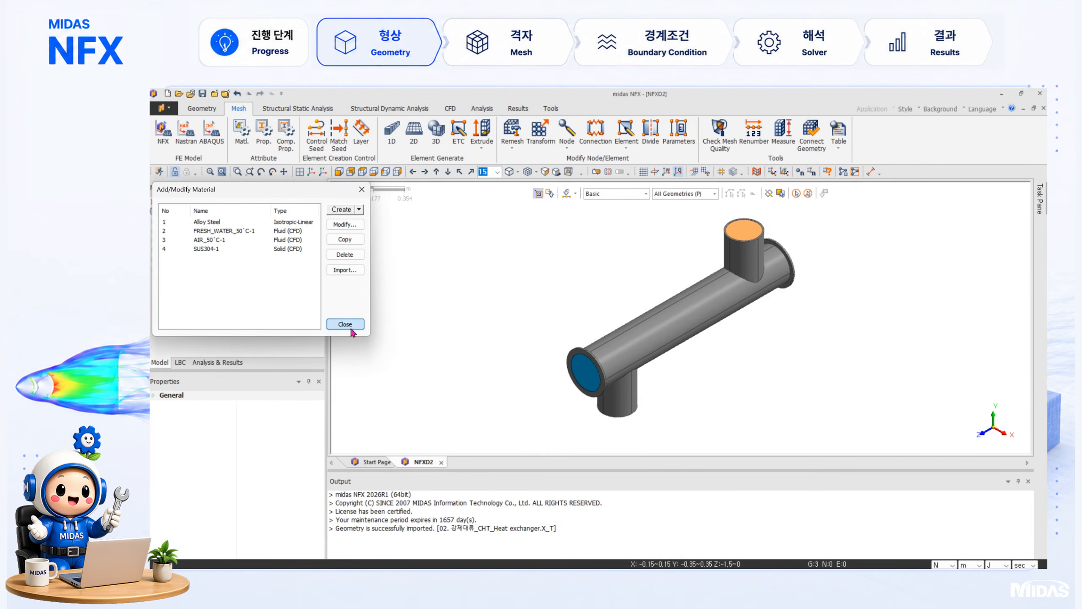
left_click(346, 325)
Create a CFD 3D property named "water" that uses the FRESH_WATER_50˚C-1 material.
left_click(154, 221)
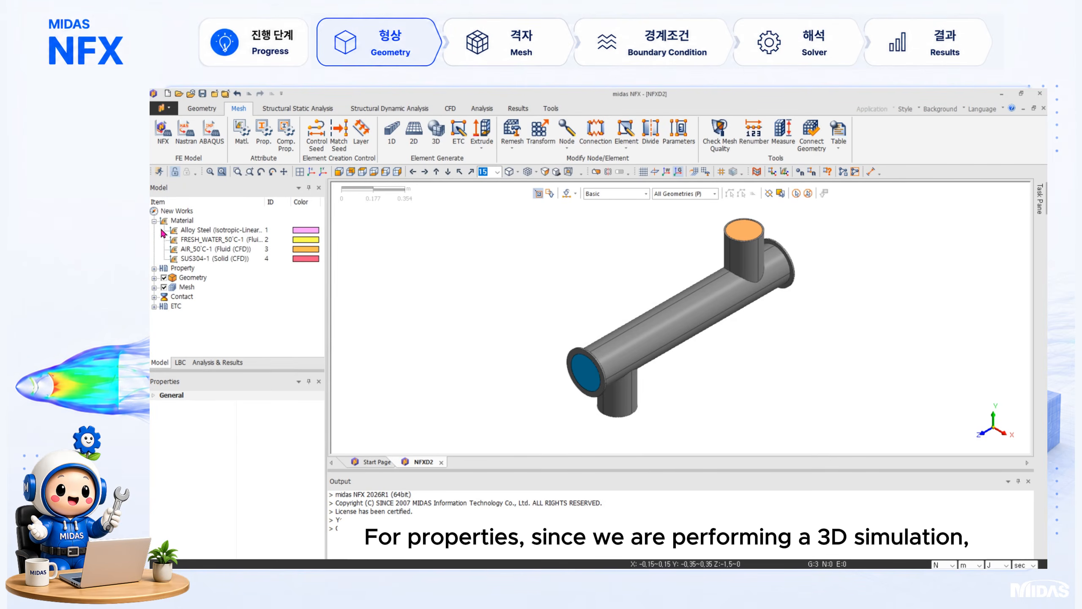
left_click(154, 268)
left_click(190, 296)
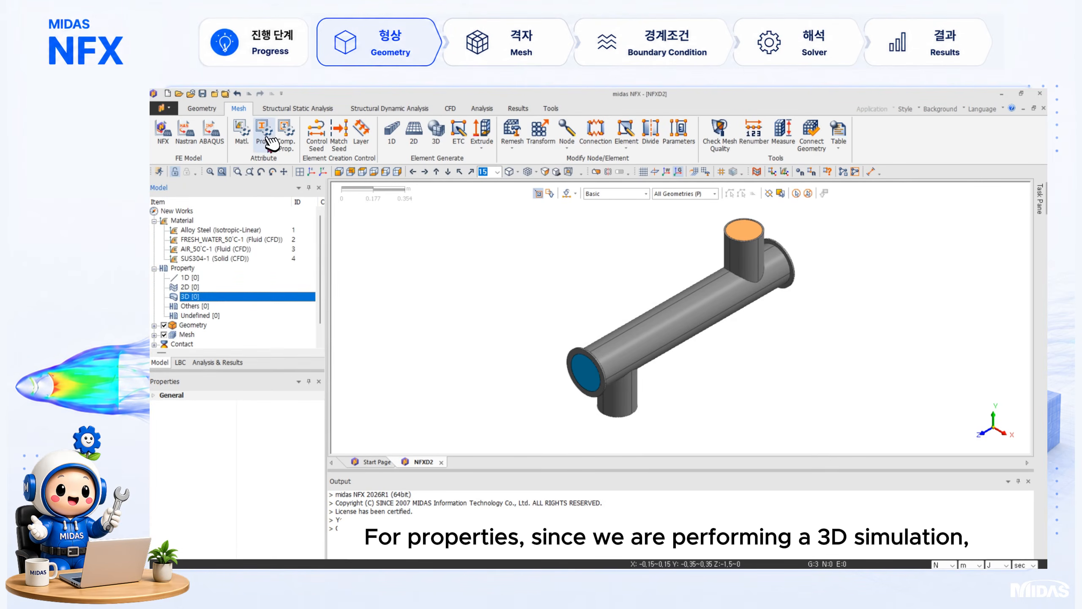
left_click(266, 139)
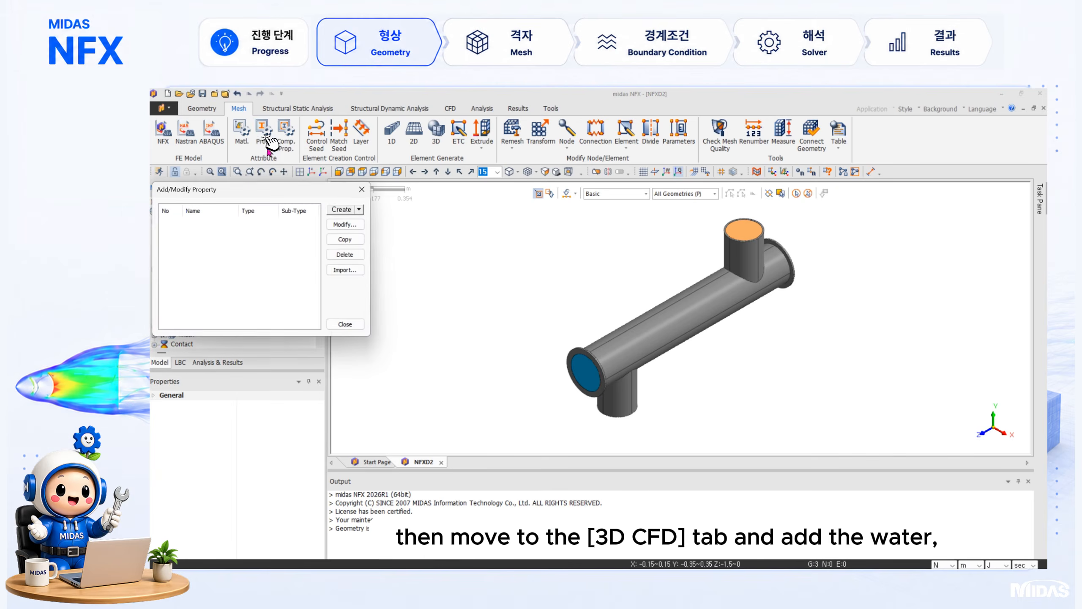
left_click(359, 209)
left_click(366, 248)
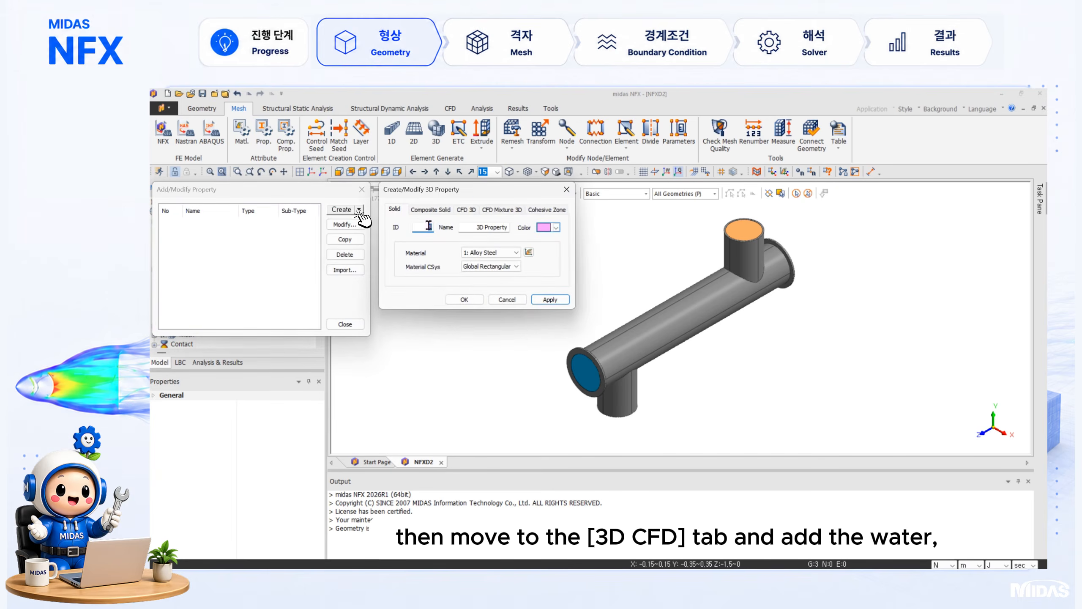
left_click(468, 210)
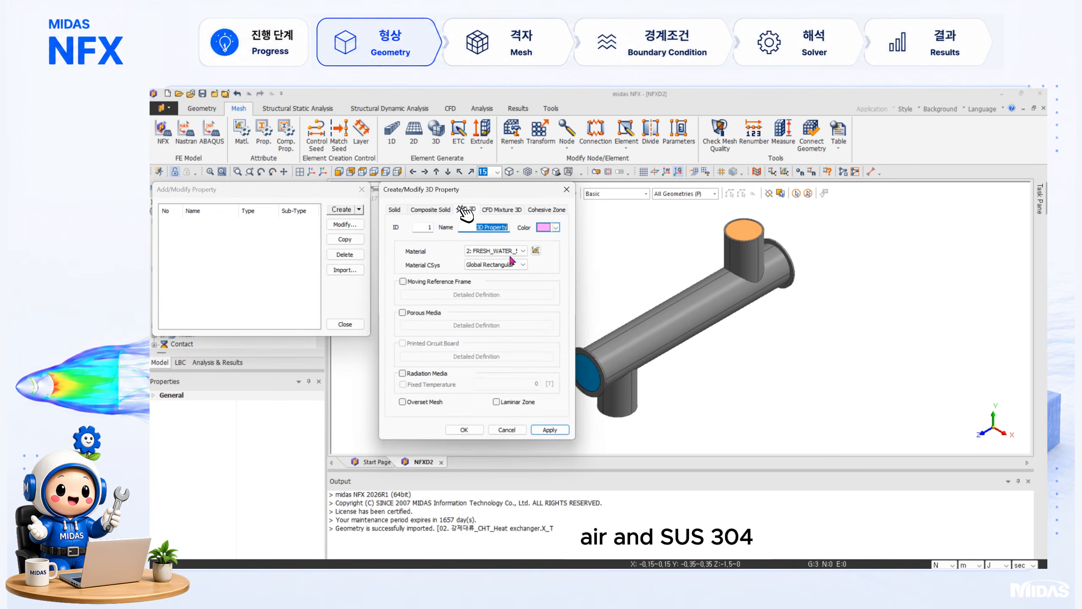
type("water")
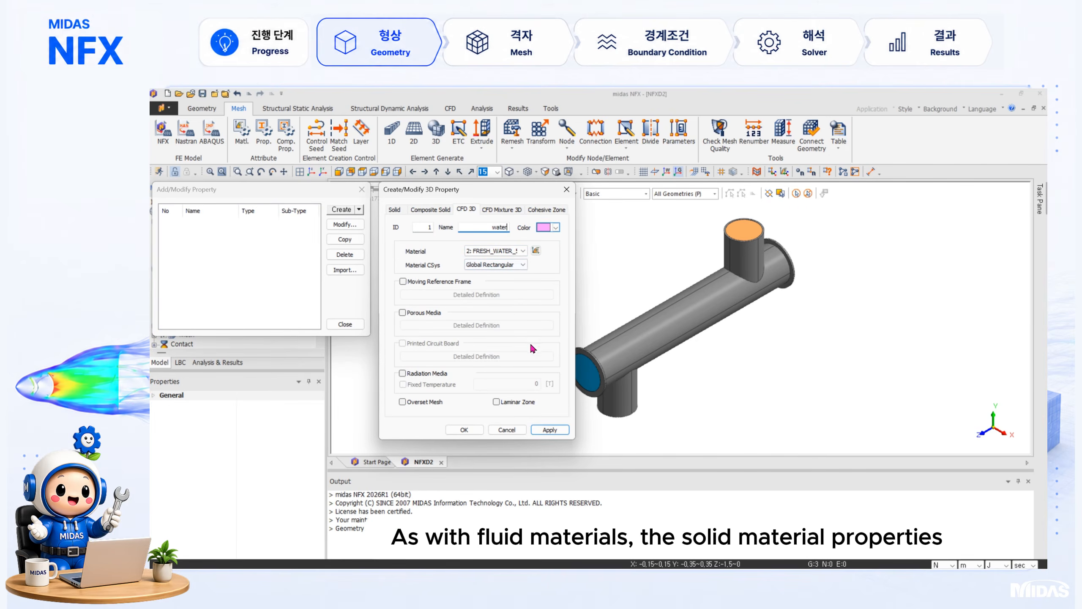
left_click(562, 432)
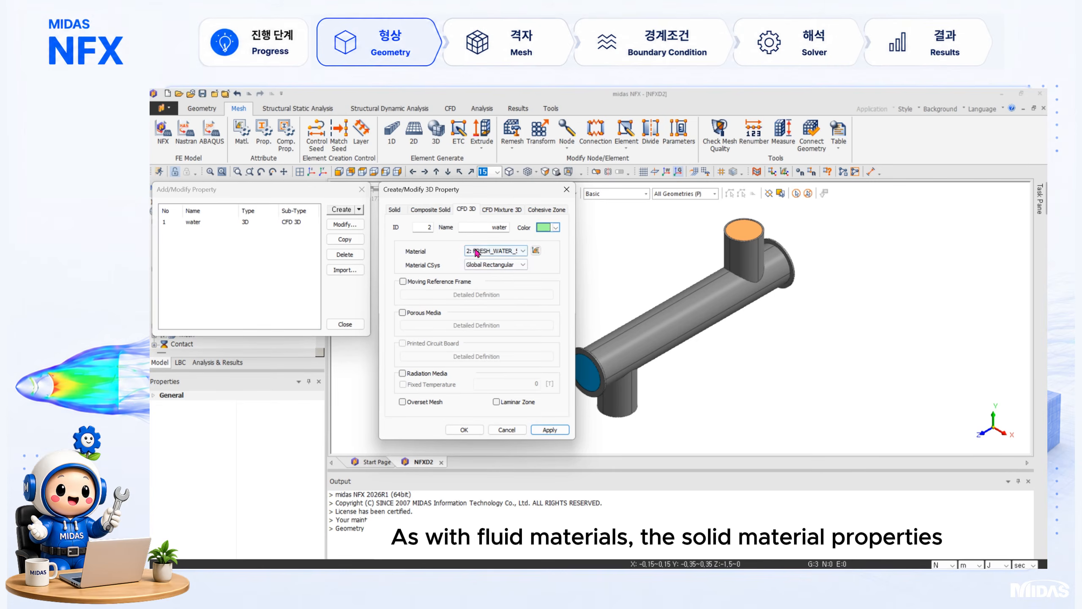
Add a CFD 3D property named "gas" that uses the AIR_50˚C-1 material.
left_click(494, 251)
left_click(489, 268)
double_click(499, 227)
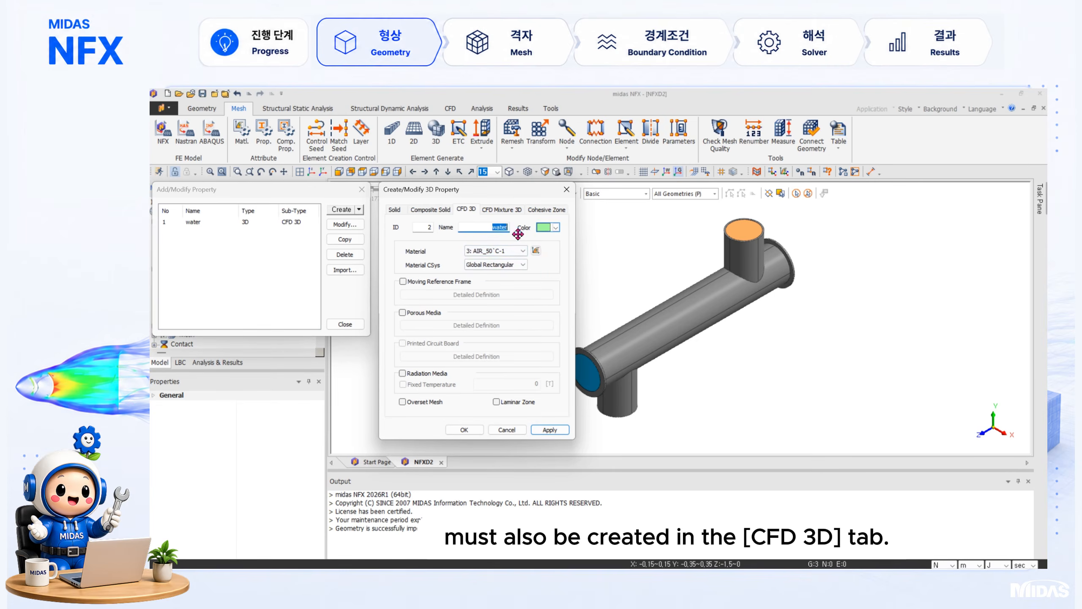
type("gas")
left_click(563, 433)
Add a CFD 3D property named "solid" with the SUS304-1 material and finish the property definitions.
left_click(494, 251)
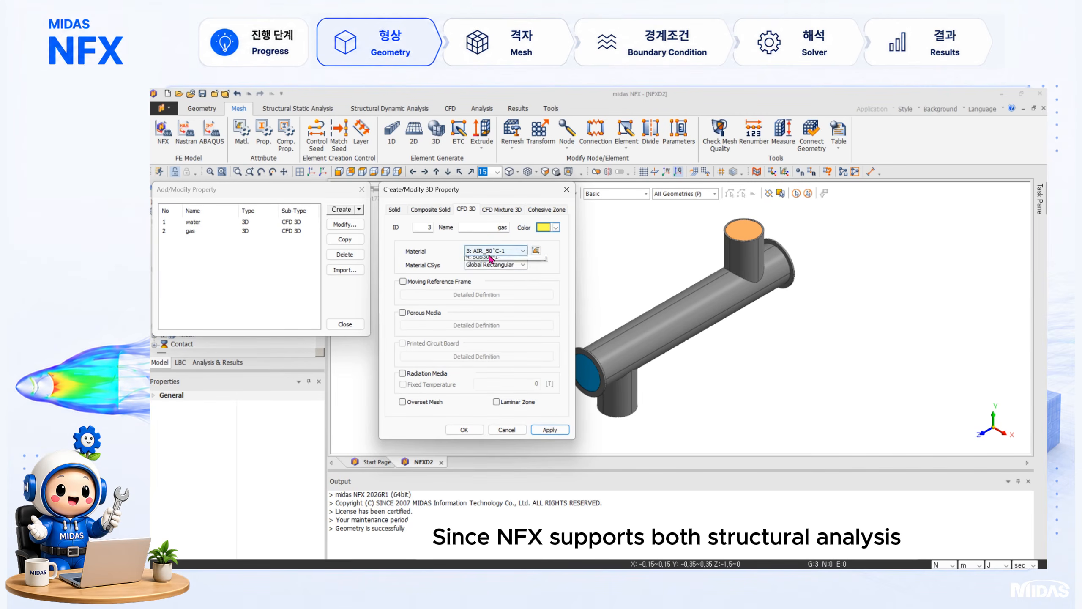
left_click(493, 273)
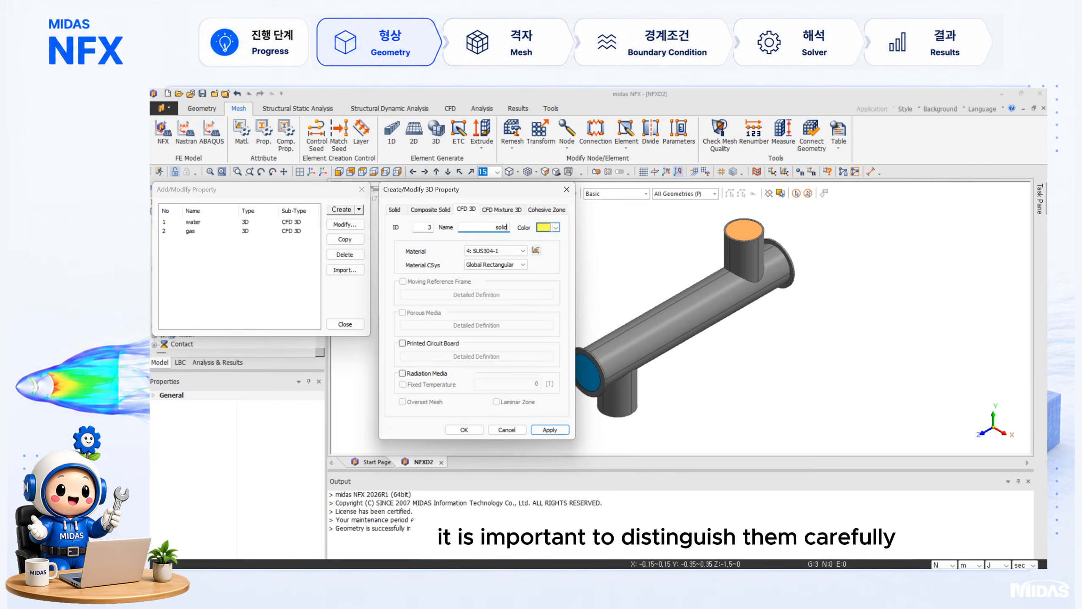
left_click(476, 430)
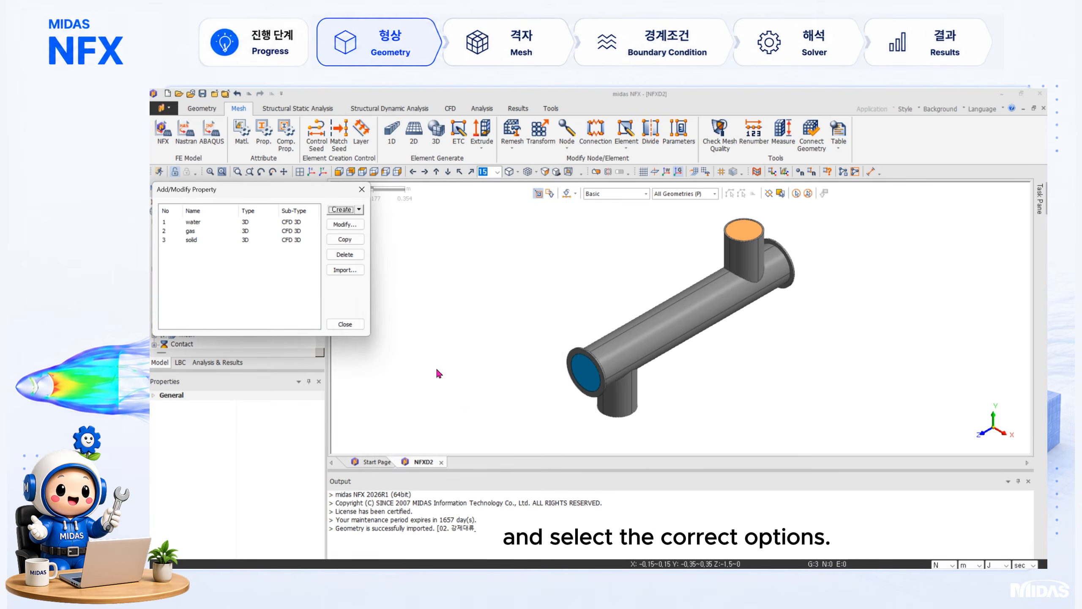
left_click(345, 324)
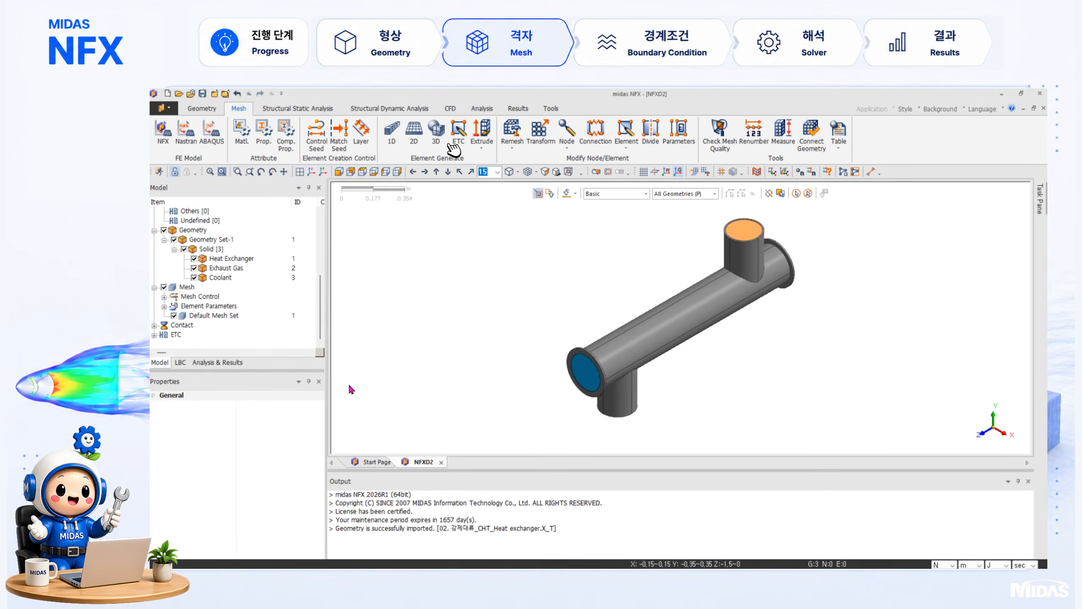
Set up an auto-solid 3D mesh for the Exhaust Gas body with element size 0.01 and the gas property.
left_click(435, 130)
mouse_move(225, 189)
left_mouse_down()
mouse_move(527, 133)
mouse_move(506, 128)
left_mouse_up()
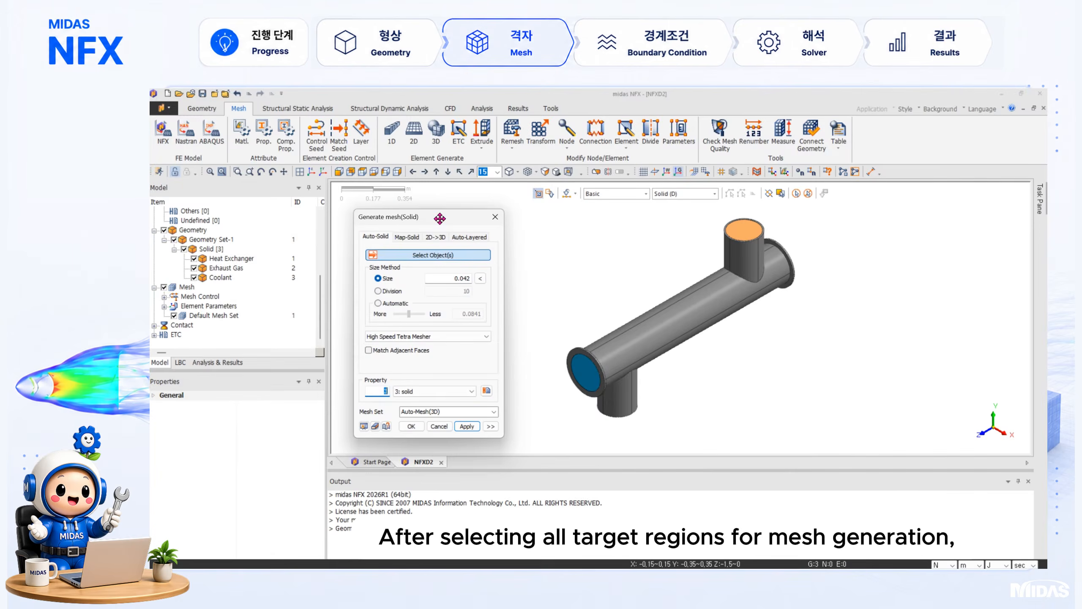
left_click(751, 235)
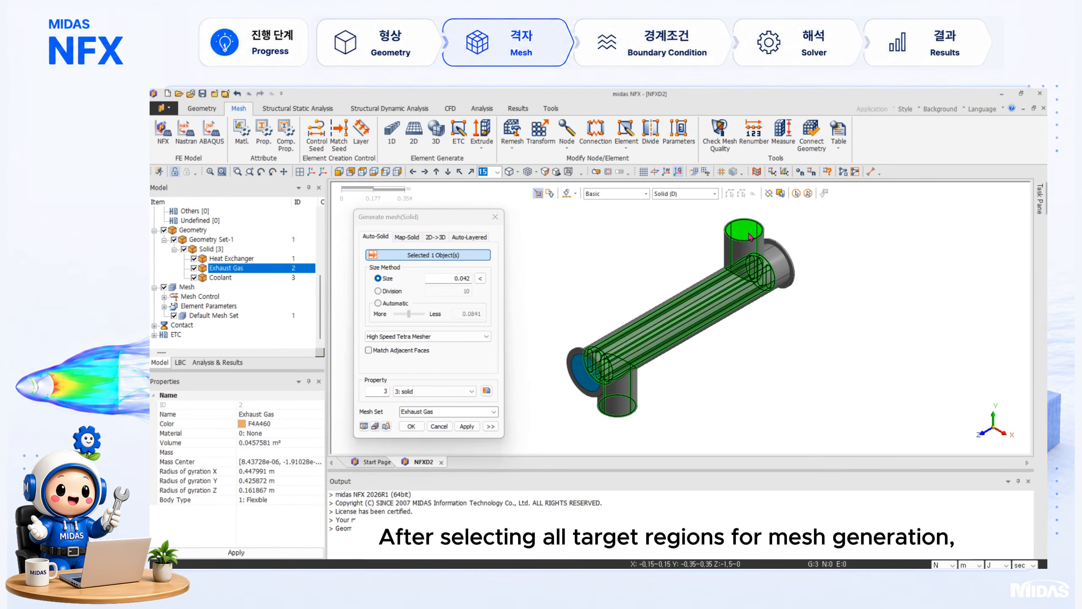
left_click(455, 276)
double_click(455, 277)
type("0.01")
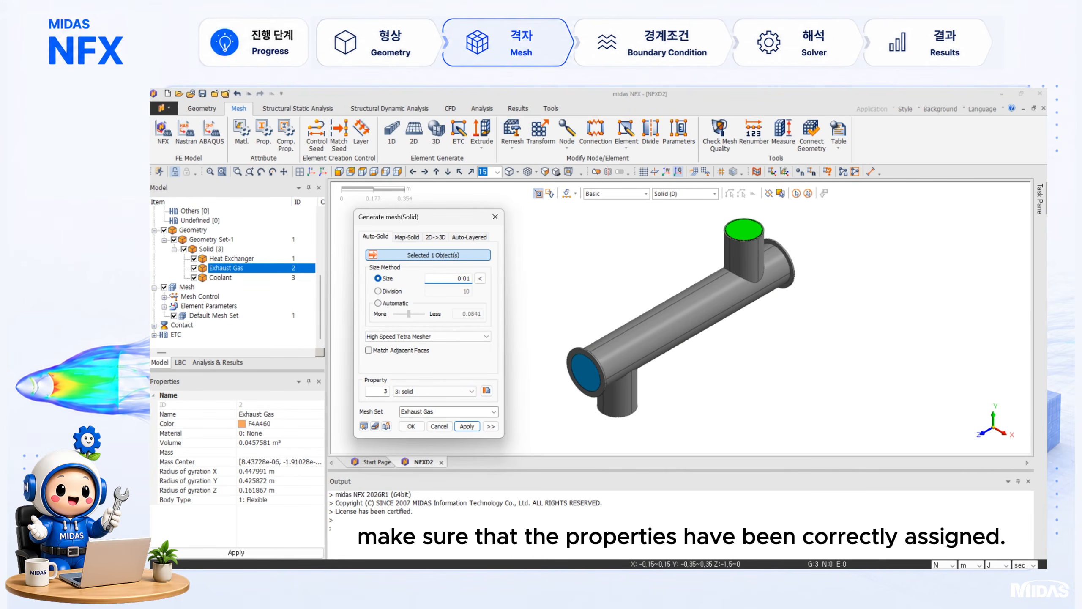
left_click(440, 393)
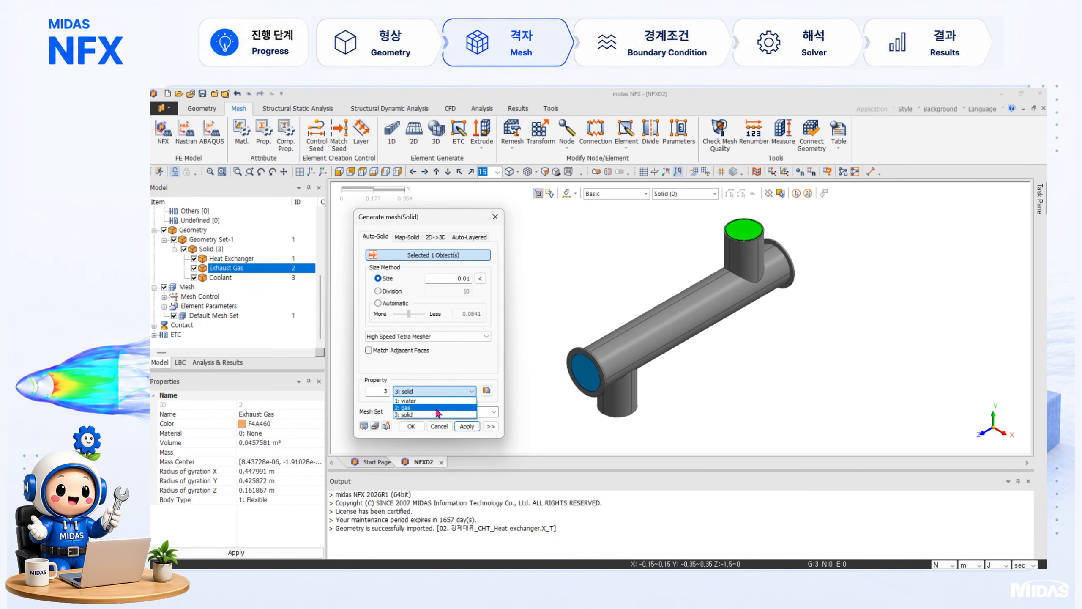
left_click(436, 408)
Enable Geometry Proximity in the advanced options of the Exhaust Gas mesh.
left_click(491, 425)
left_click(547, 434)
left_click(593, 477)
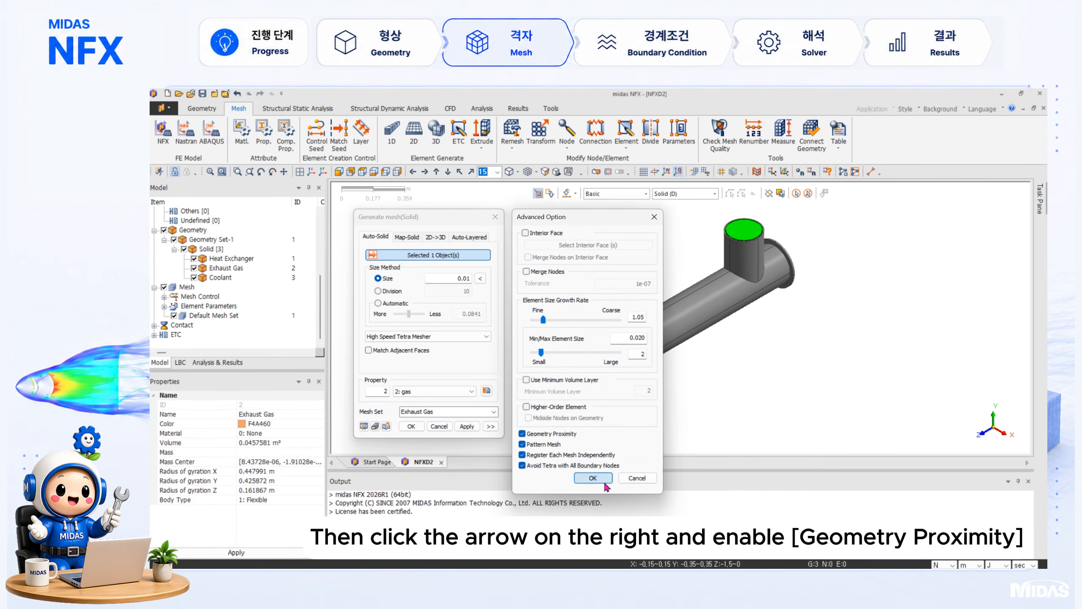
Generate the Exhaust Gas mesh and set up the Heat Exchanger body's mesh with Match Adjacent Faces and the solid property.
left_click(466, 426)
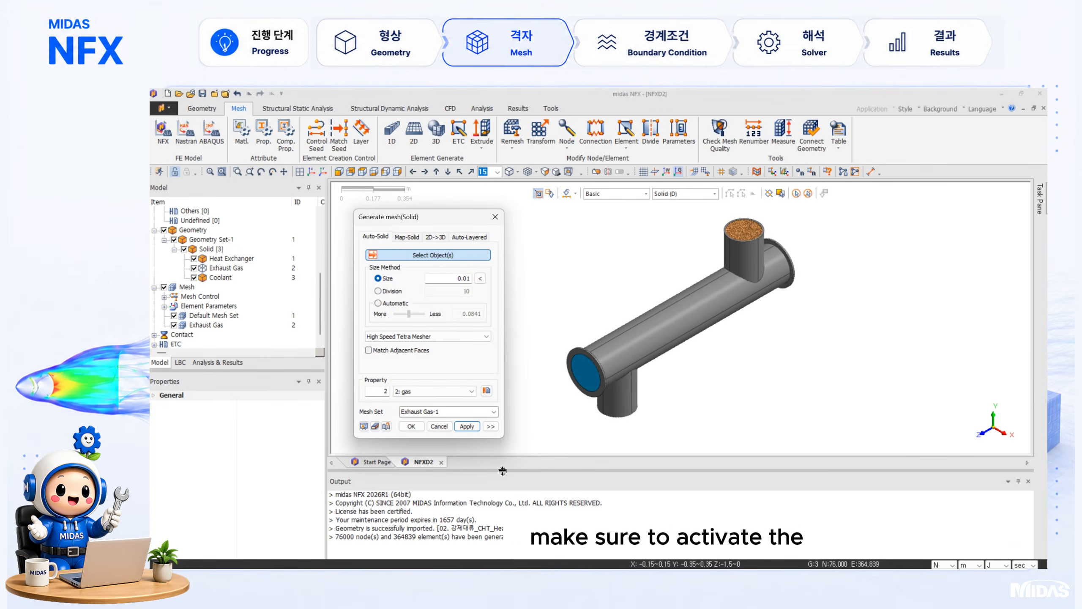
left_click(659, 329)
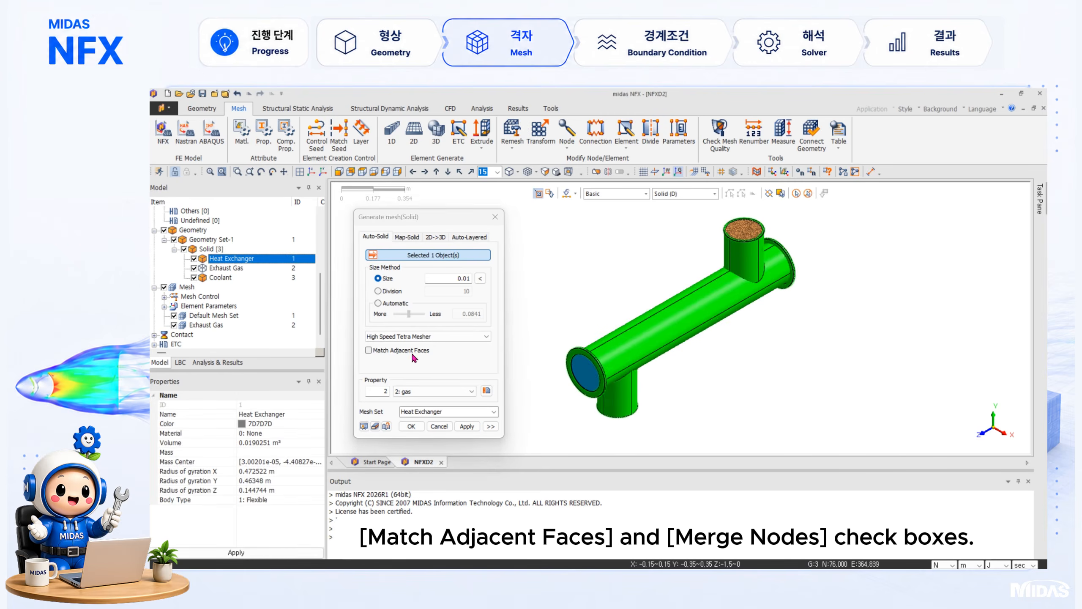
left_click(368, 350)
left_click(423, 391)
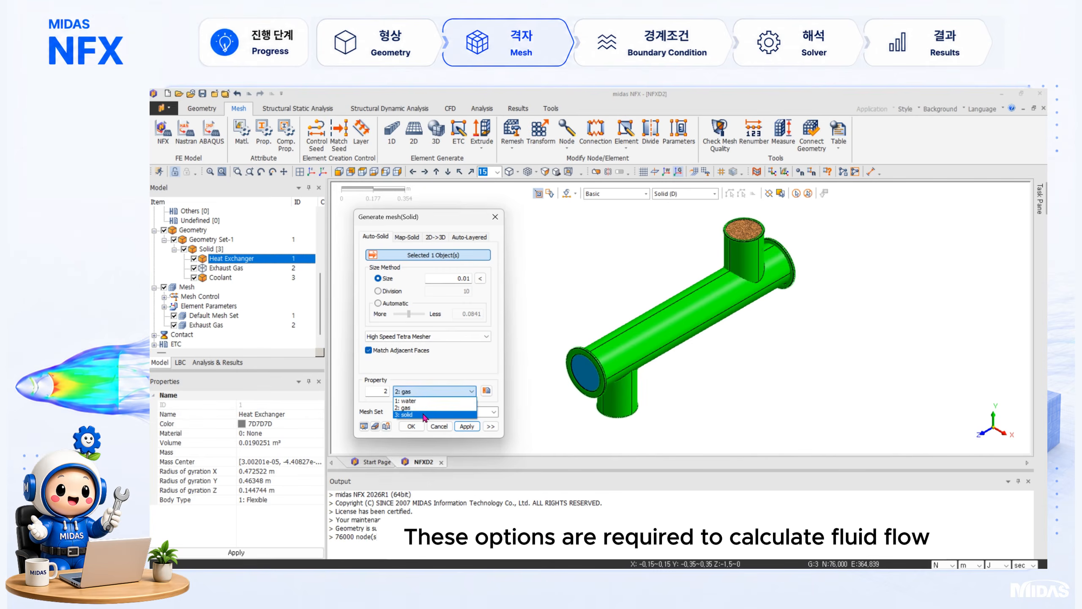
left_click(443, 414)
Enable Merge Nodes in the advanced mesh options and generate the Heat Exchanger mesh.
left_click(491, 426)
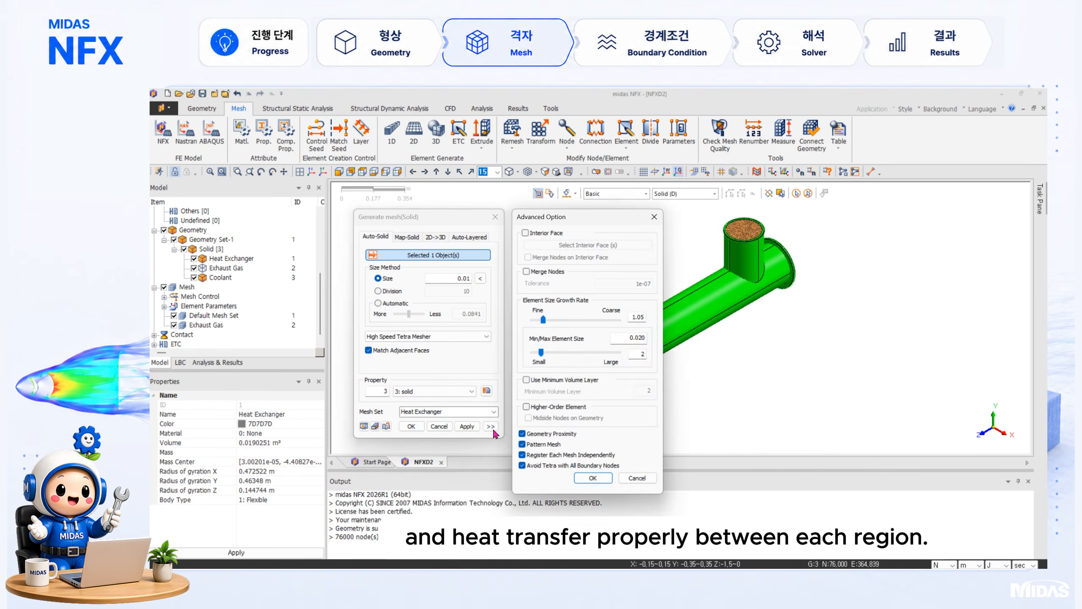
left_click(551, 272)
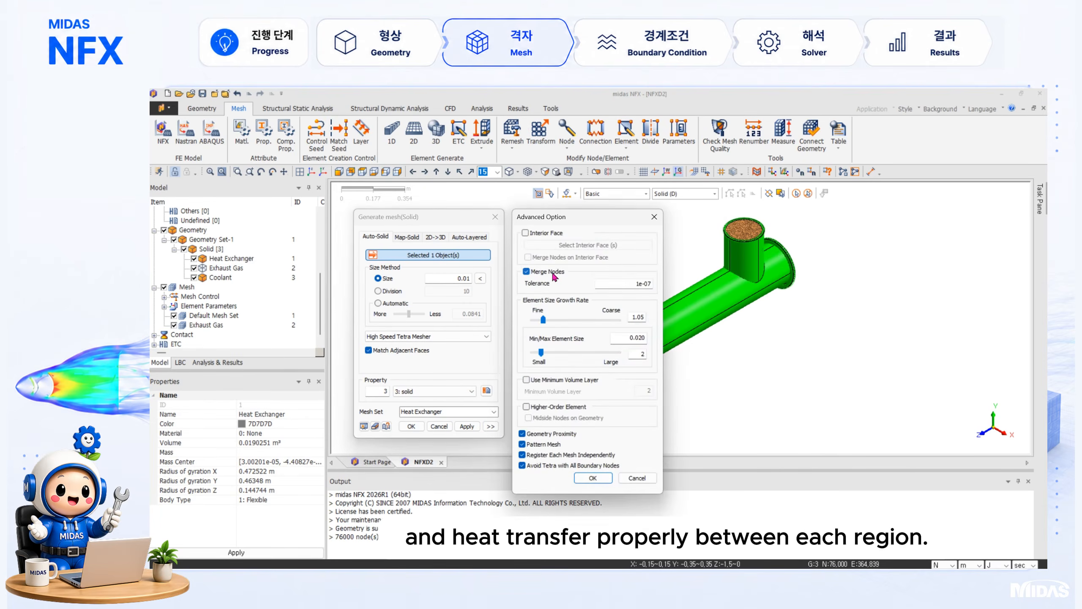
left_click(607, 478)
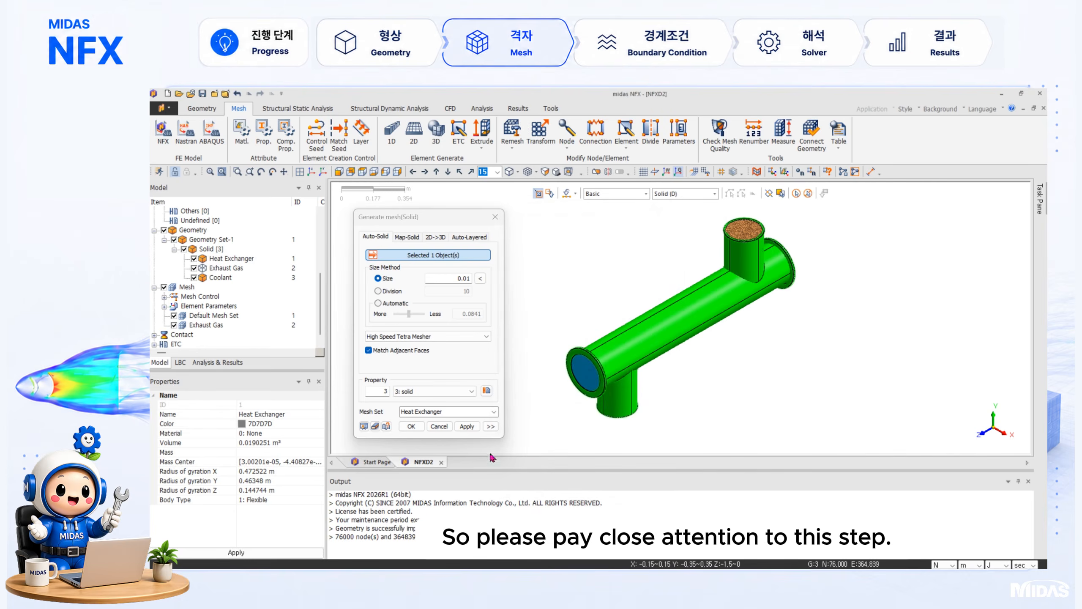
left_click(467, 426)
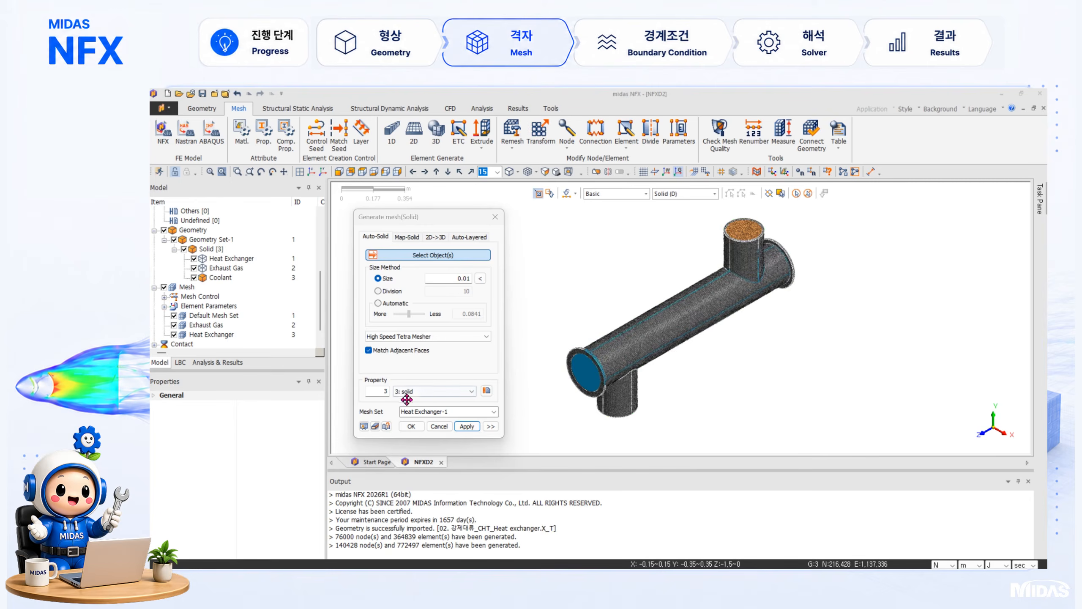
Mesh the Coolant body with element size 0.01, the water property, Match Adjacent Faces and Merge Nodes.
left_click(583, 378)
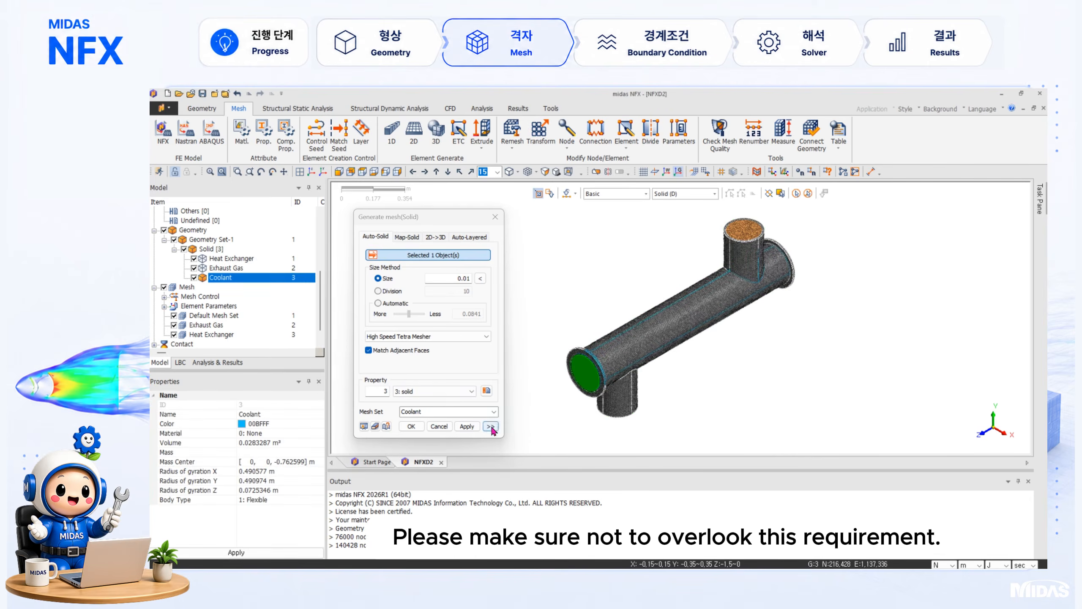
left_click(470, 391)
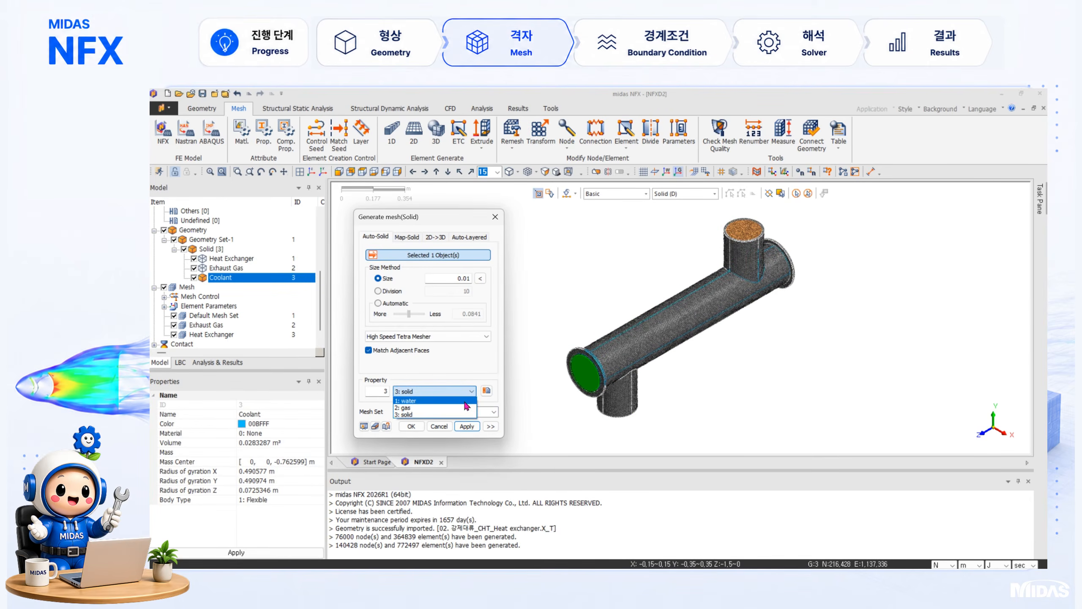
left_click(465, 400)
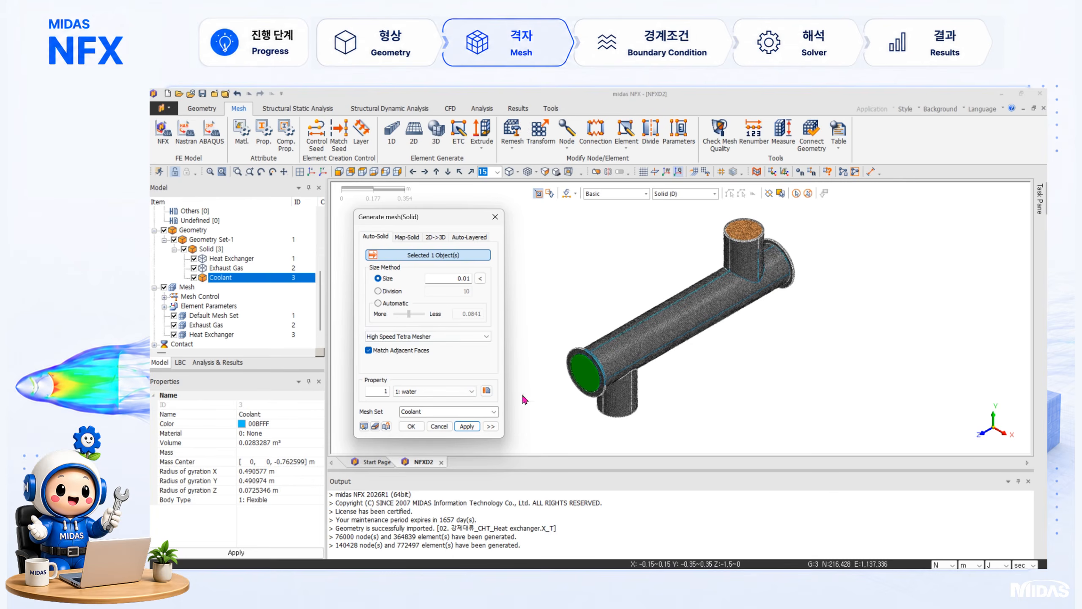
left_click(491, 426)
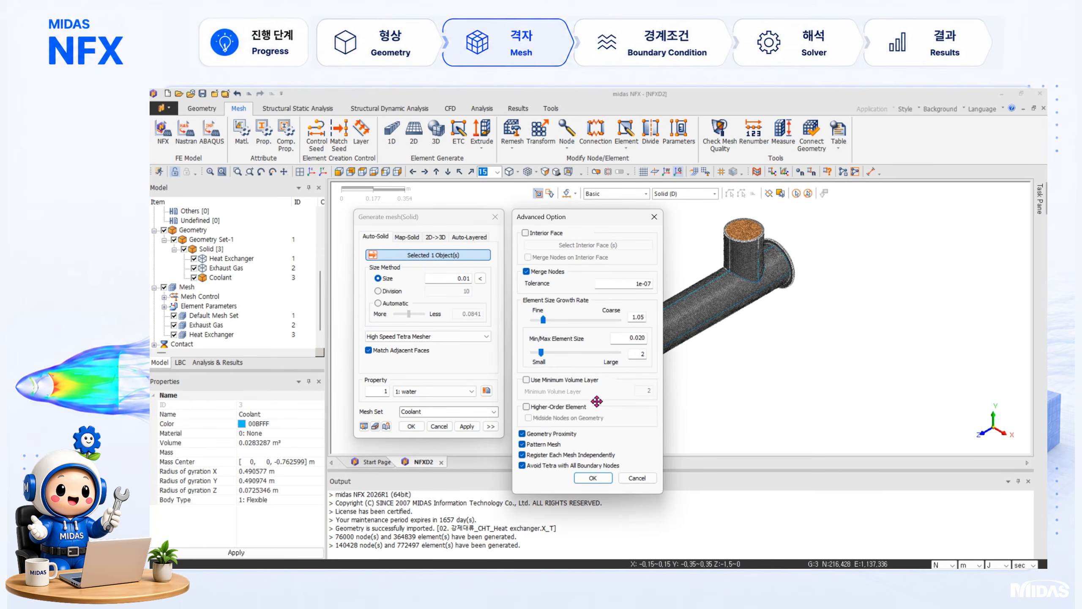
left_click(592, 477)
left_click(411, 427)
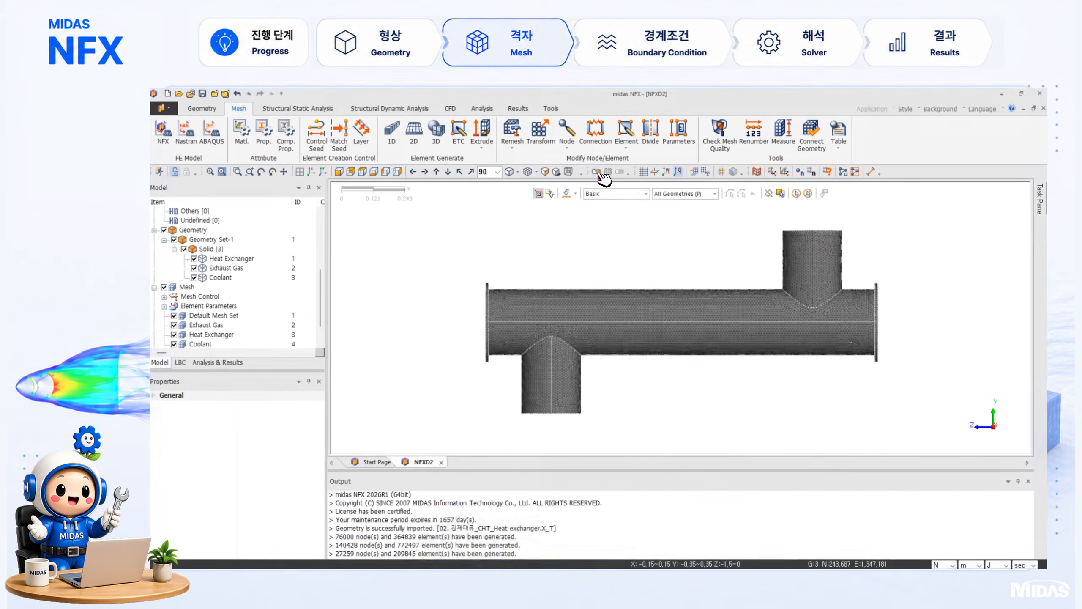
Inspect the interior mesh with an X-direction clipping plane at distance 0, showing the mesh shape on the plane and turning off always-shown edges.
left_click(597, 172)
left_click(166, 310)
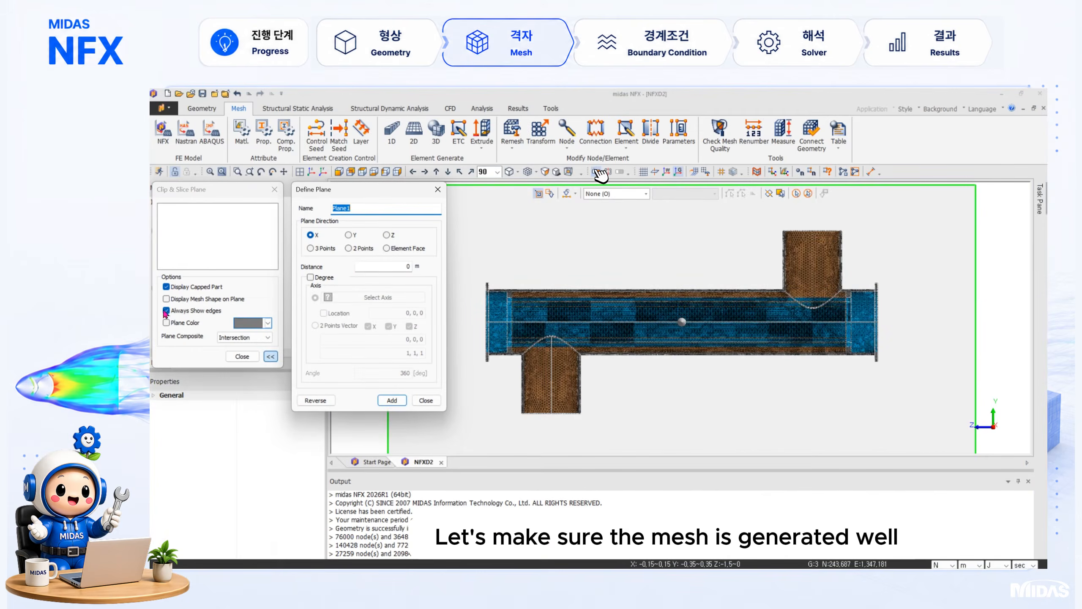
left_click(166, 298)
left_click(391, 400)
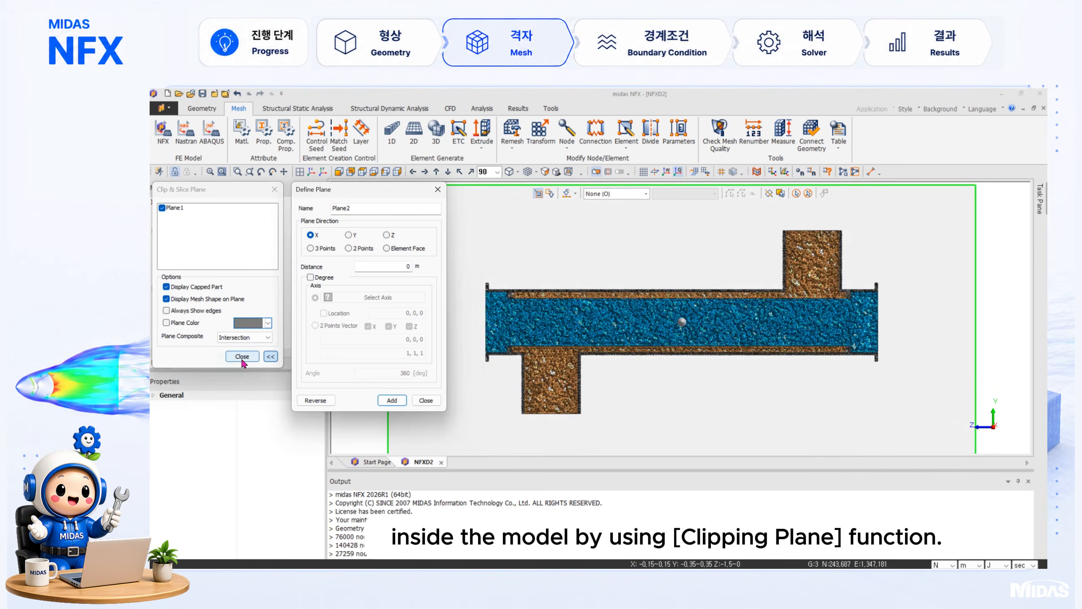
scroll(457, 317, "up", 6)
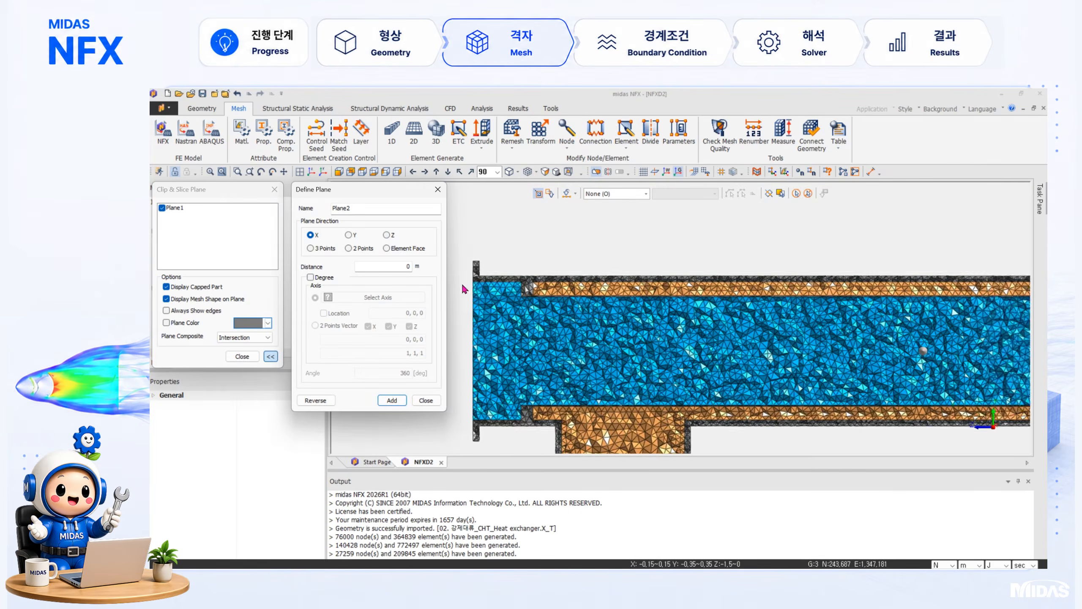
scroll(584, 310, "up", 1)
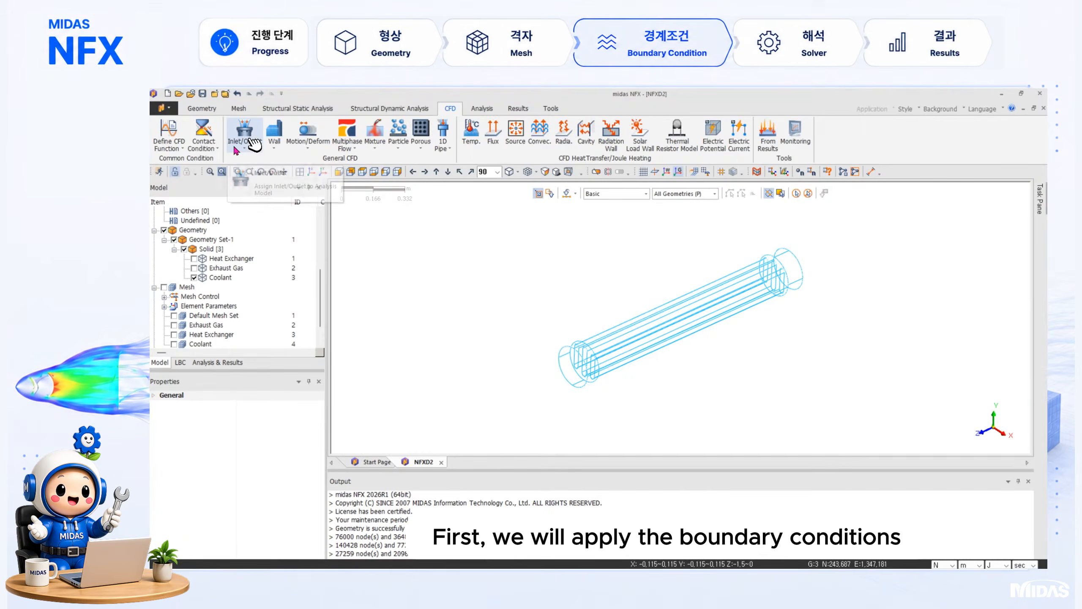
Add a 0.5 m/s normal velocity inlet on the coolant body's far end face in a boundary set named "Coolant".
left_click(245, 141)
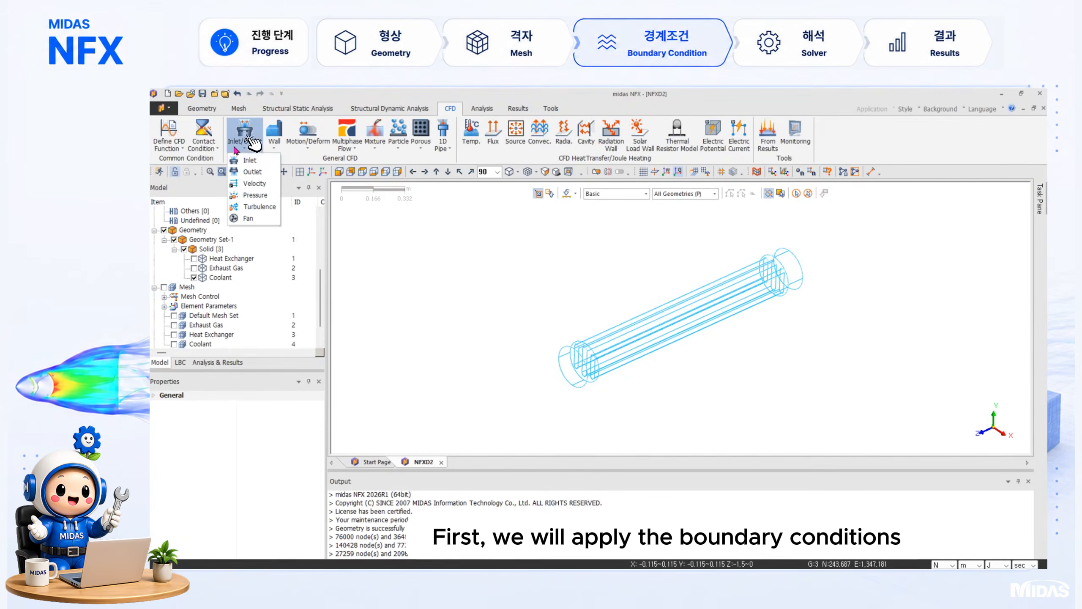
left_click(249, 160)
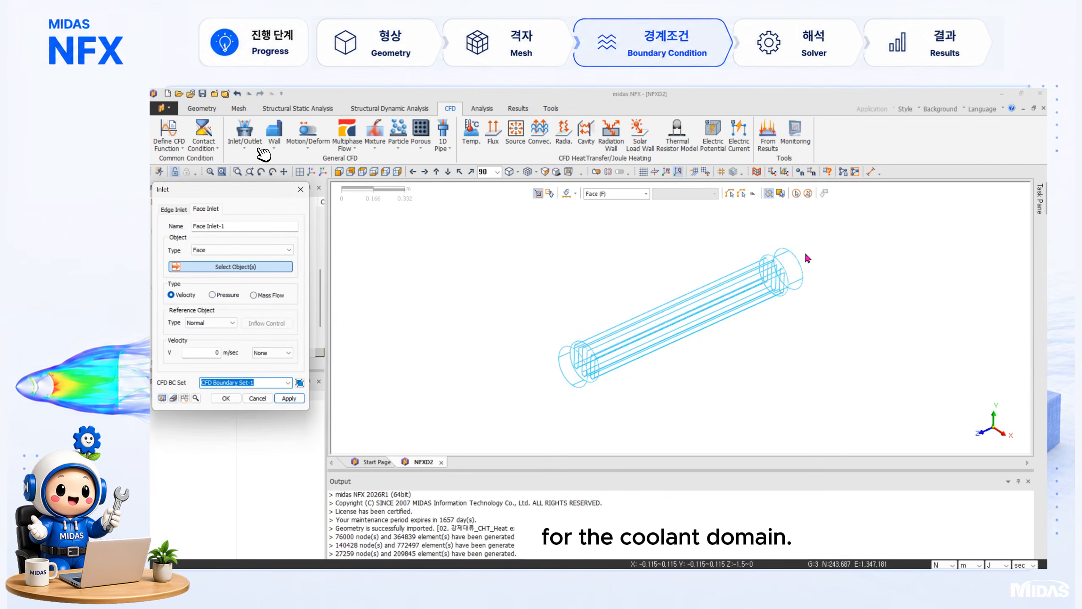
middle_click_drag(792, 256, 775, 270)
left_click(775, 270)
left_click(323, 172)
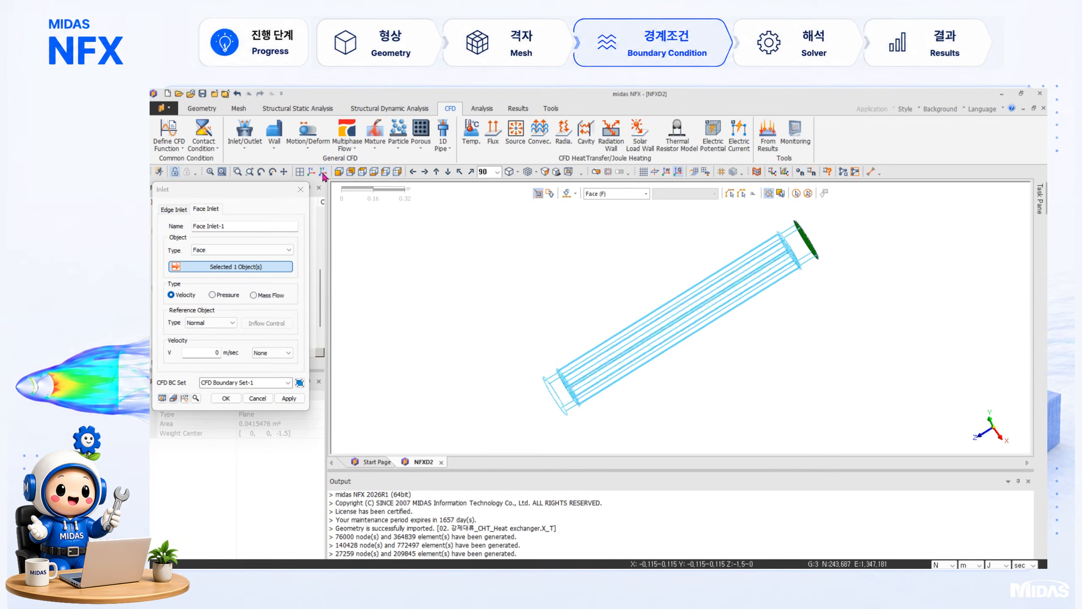
left_click(261, 382)
type("Coolant")
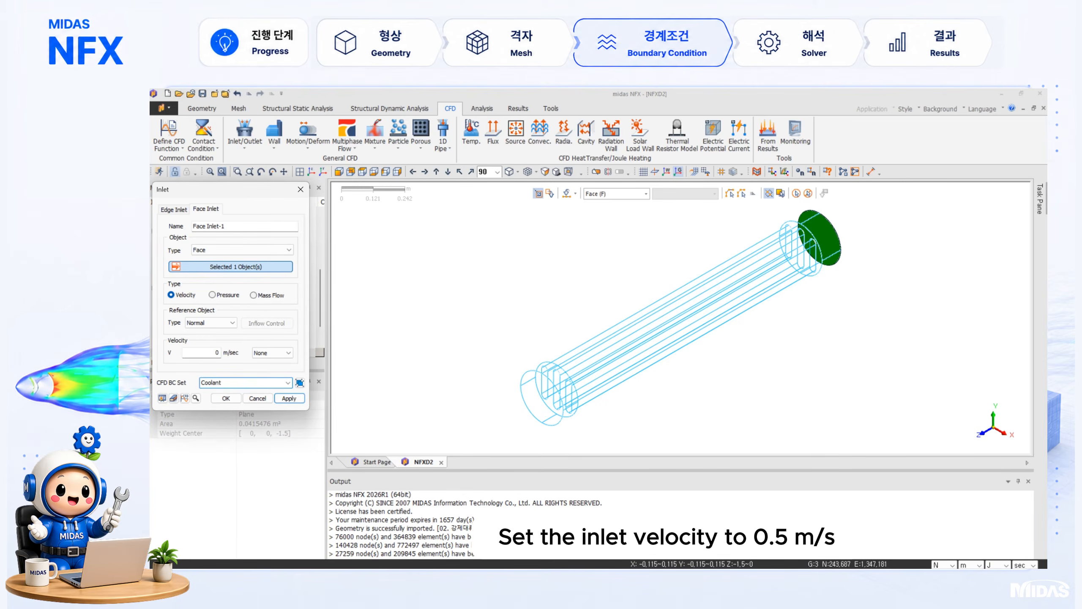
left_click_drag(198, 352, 240, 355)
type("0.5")
left_click(233, 400)
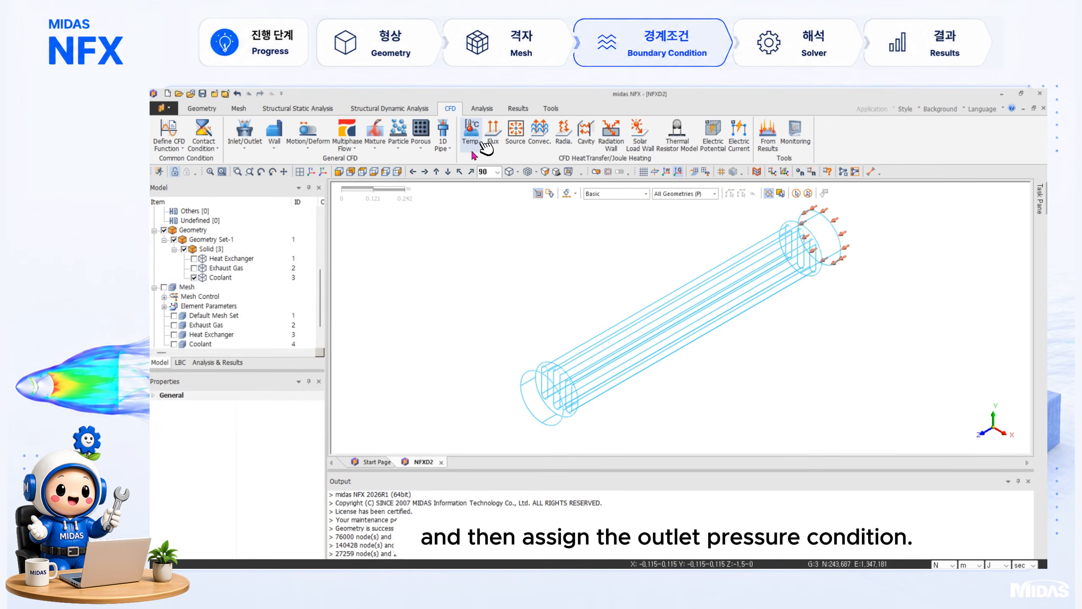
Apply a temperature condition to the coolant inlet face in the Coolant boundary set.
left_click(478, 137)
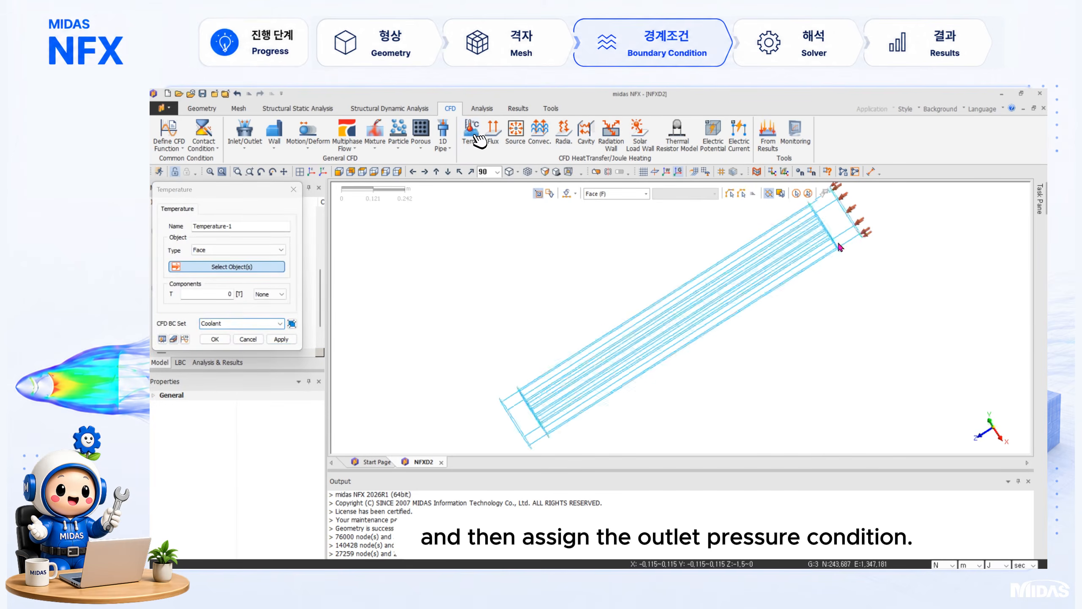
middle_click_drag(838, 247, 823, 255)
left_click(823, 255)
left_click(339, 171)
left_click_drag(222, 295, 239, 300)
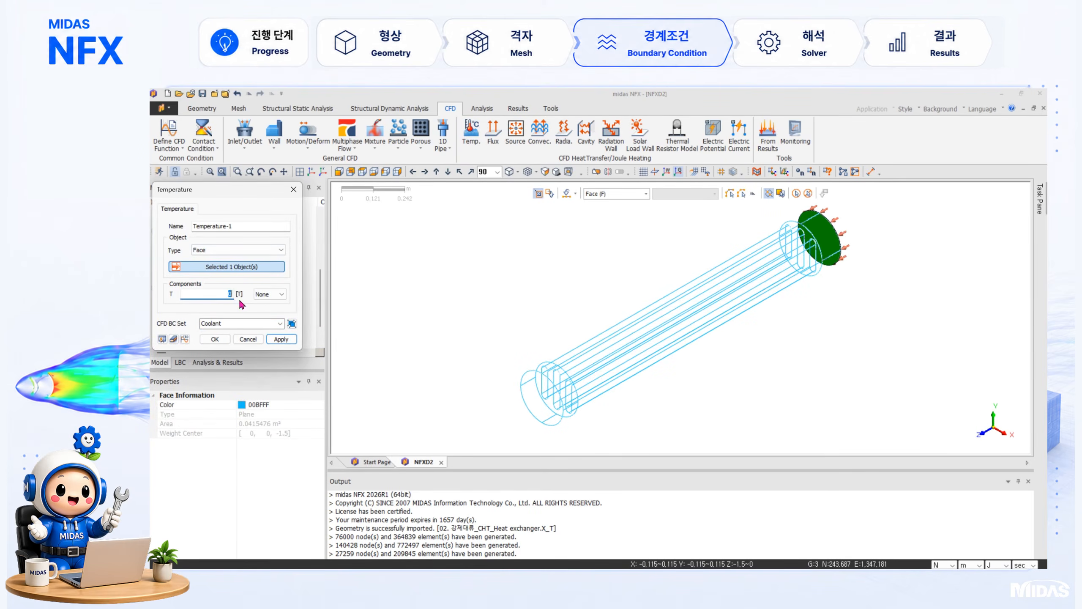
left_click(224, 340)
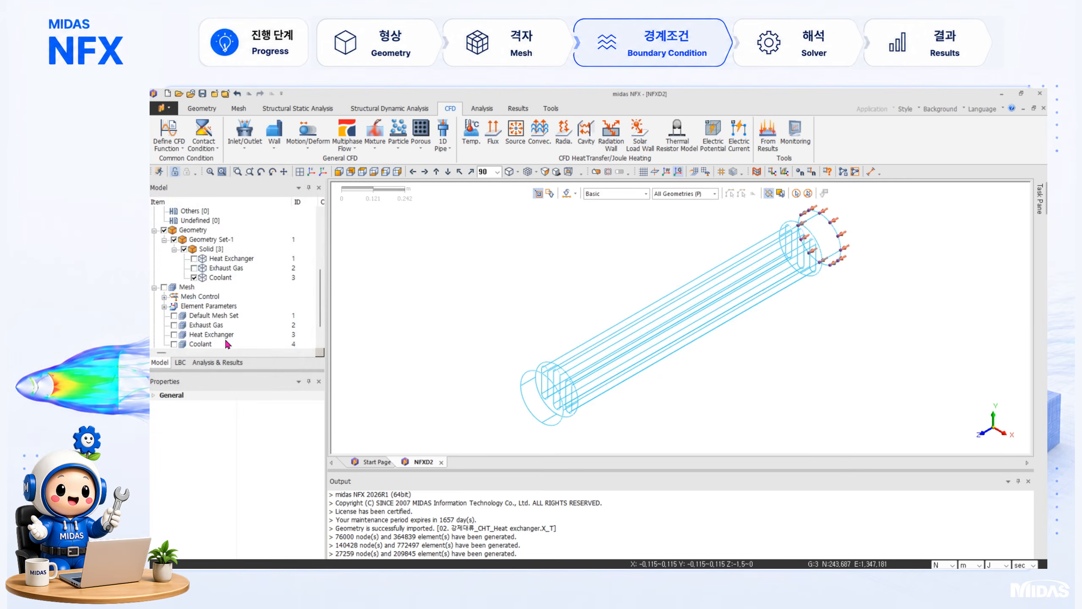
Assign a 0 N/m² pressure outlet to the coolant end face opposite the inlet in the Coolant boundary set.
left_click(244, 141)
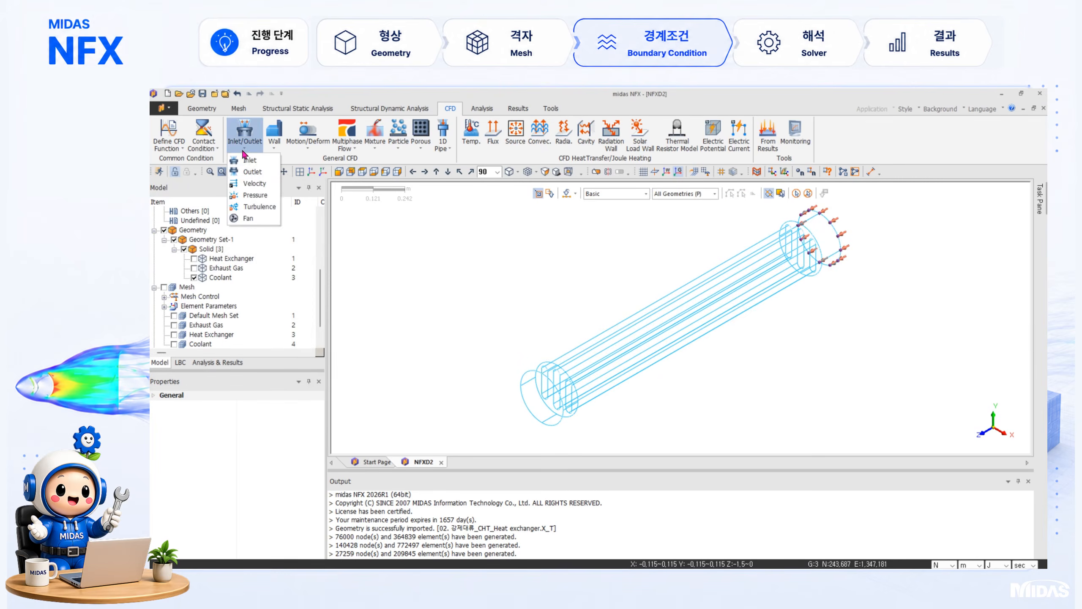
left_click(252, 172)
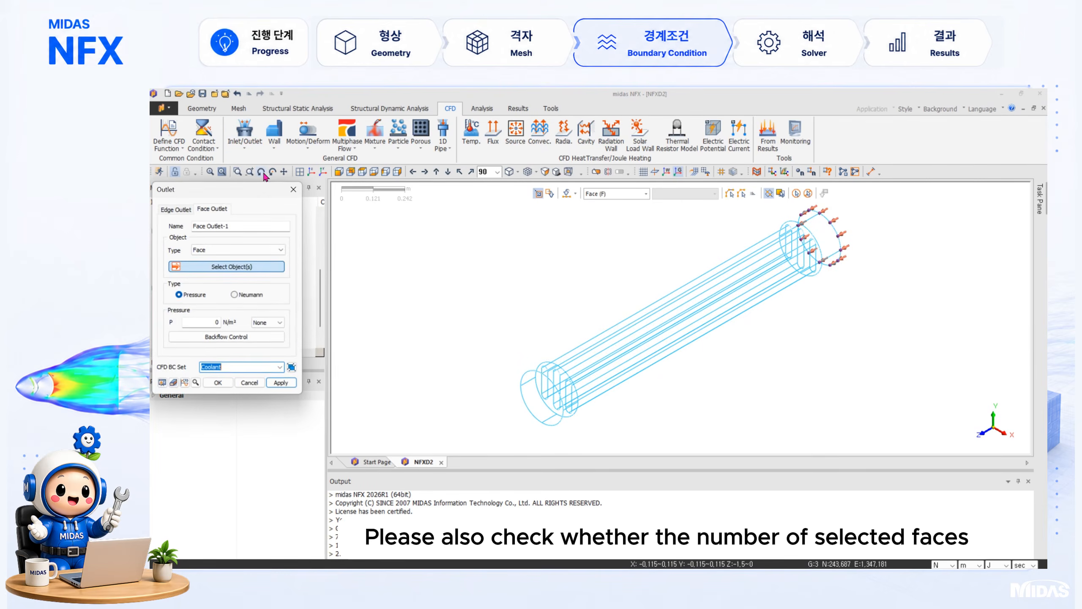
left_click(552, 404)
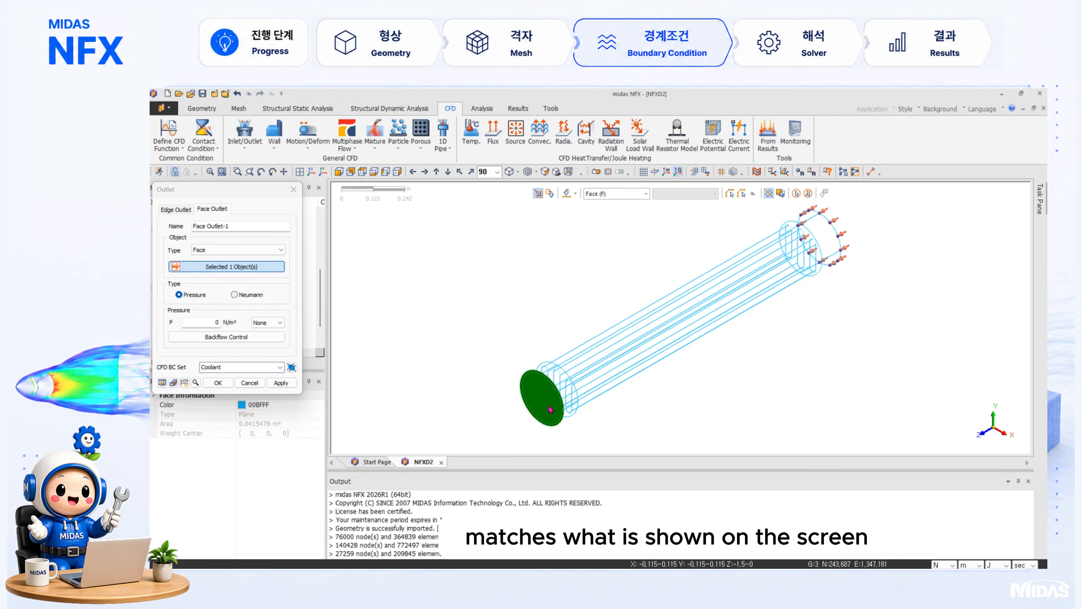
left_click(217, 383)
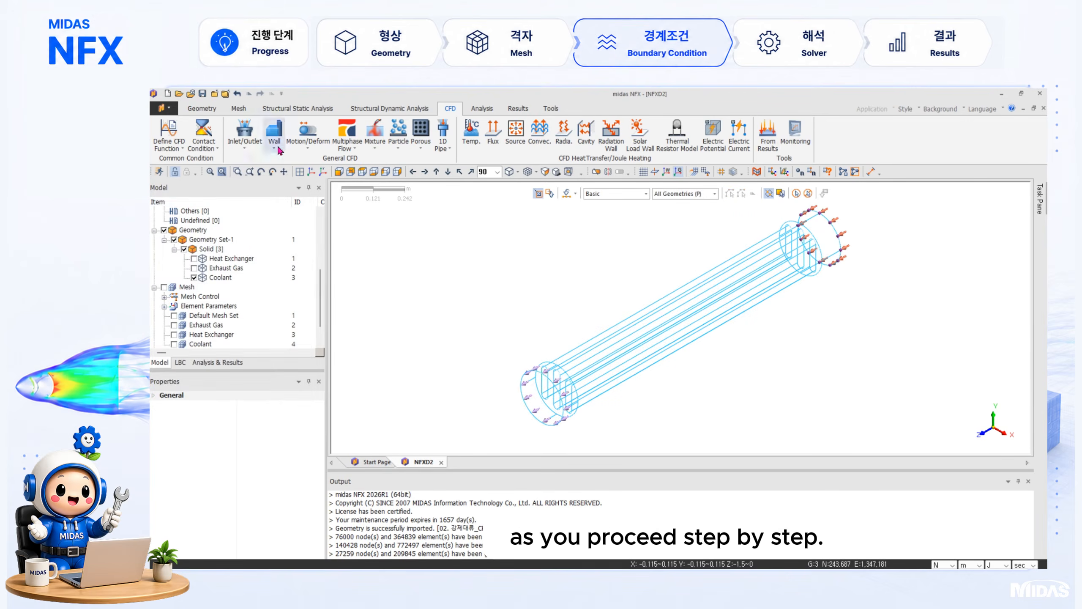
Apply a Dimensionless Wall condition with wall distance 65 to all coolant faces except the inlet and outlet, in the Coolant set.
left_click(180, 361)
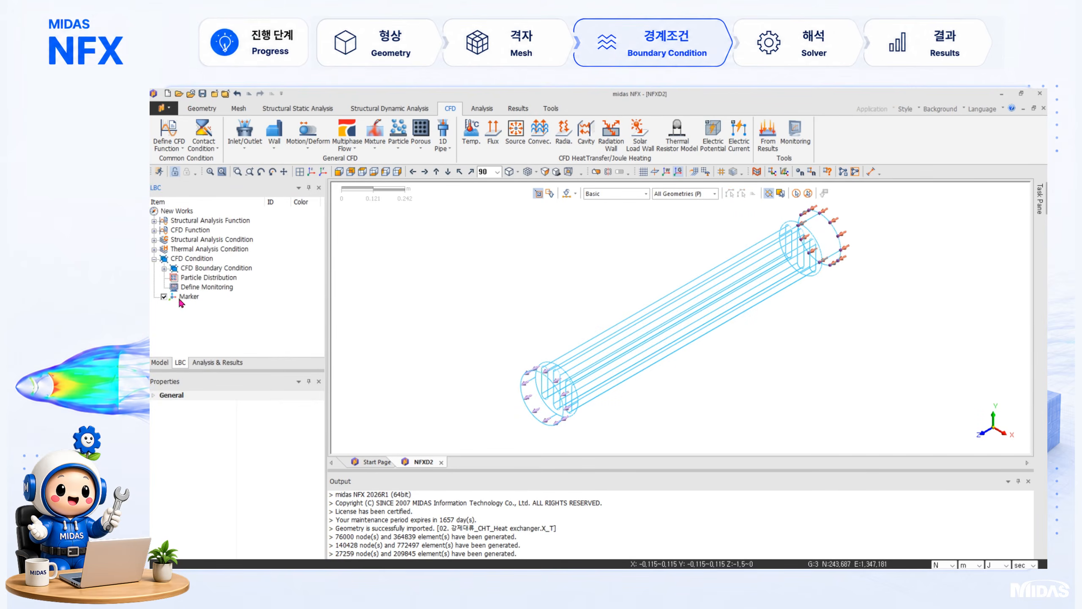
left_click(276, 142)
left_click(299, 162)
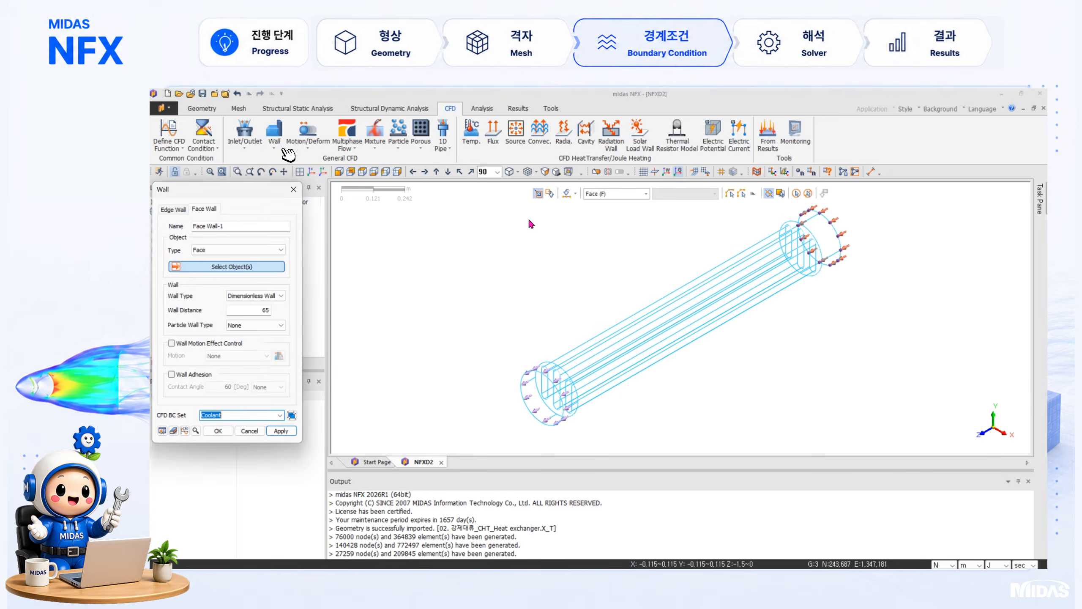
scroll(746, 405, "down", 2)
left_click_drag(531, 222, 856, 405)
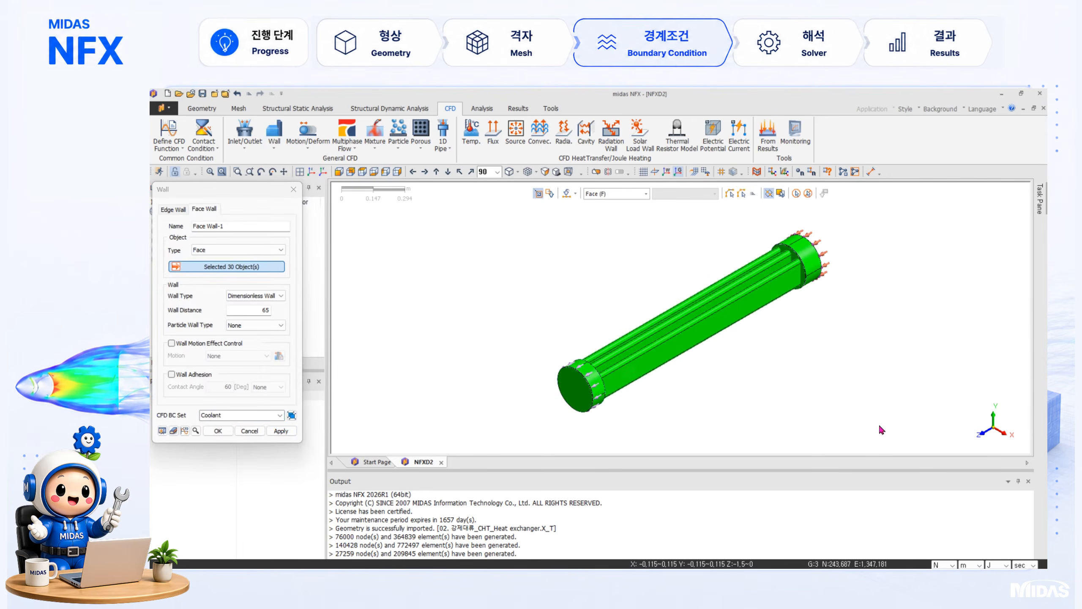
middle_click_drag(784, 307, 798, 291)
left_click(798, 291)
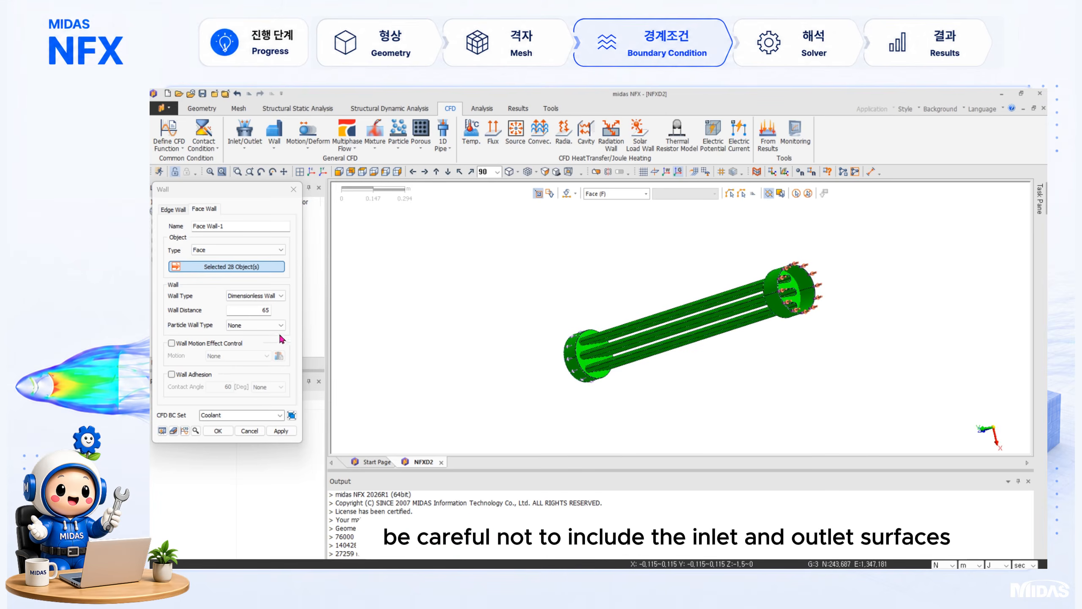
left_click(224, 433)
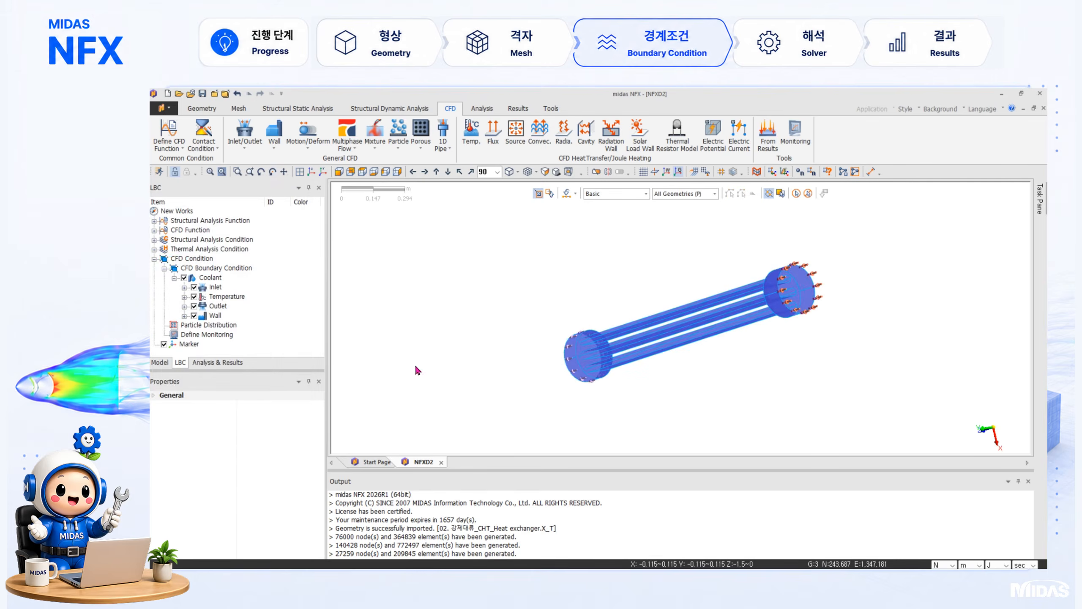
Restore the isometric view and hide the Coolant solid geometry.
left_click(323, 172)
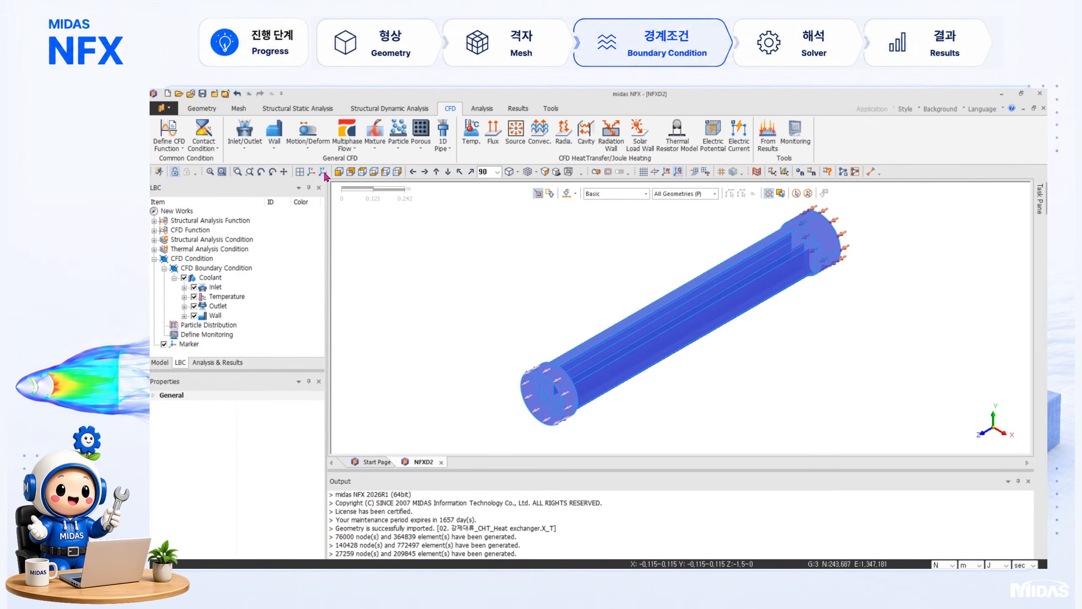
left_click(160, 362)
left_click(194, 277)
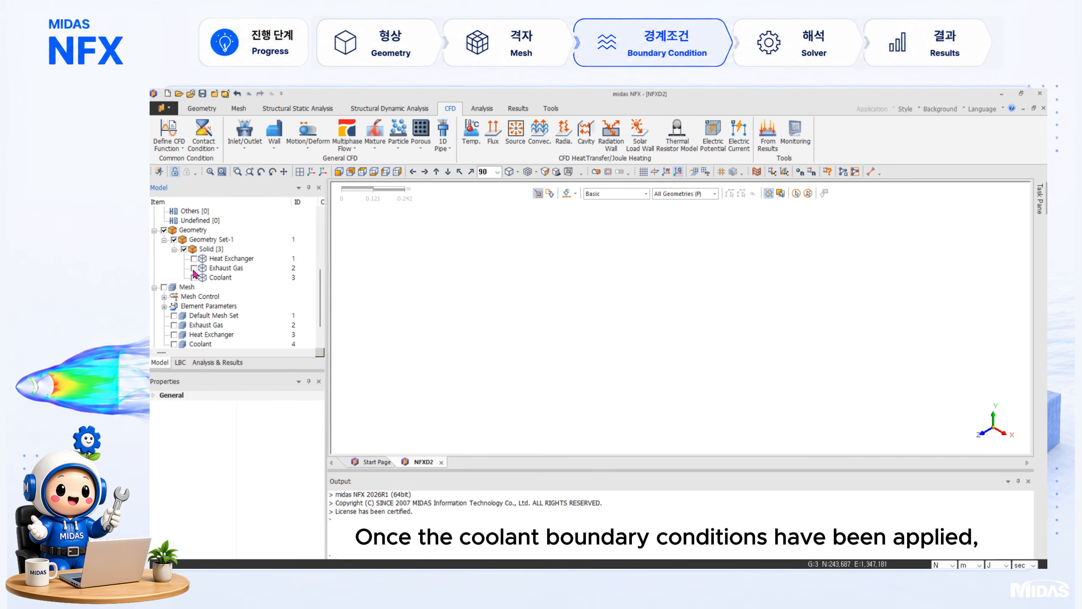
Show the Exhaust Gas solid and assign a 0.25 m/s velocity inlet to its upper pipe end face in the Exhaust Gas boundary set.
left_click(194, 268)
scroll(451, 324, "down", 2)
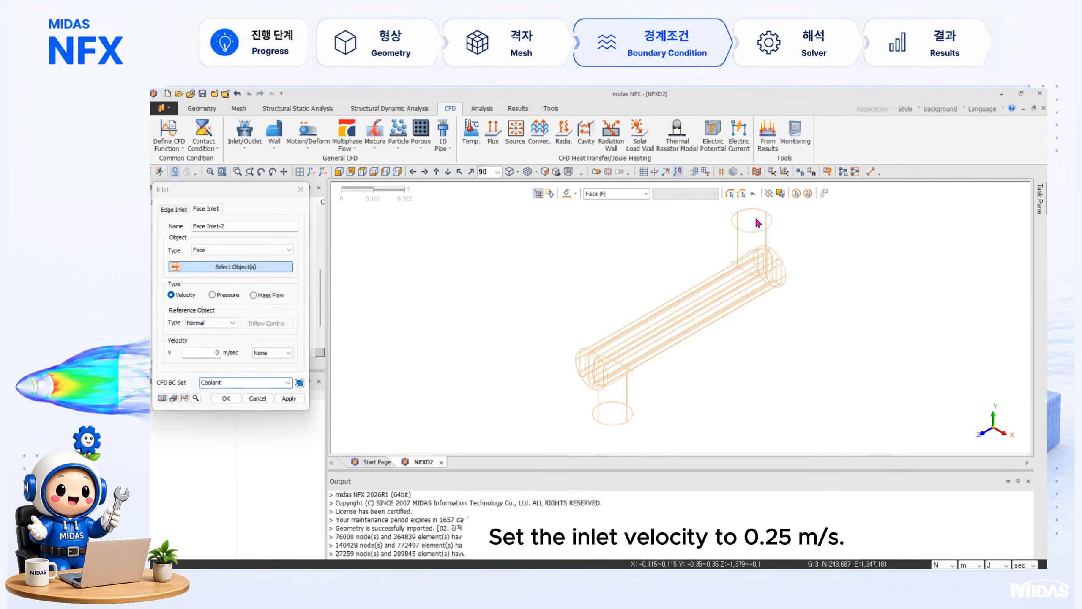
left_click(752, 220)
double_click(215, 352)
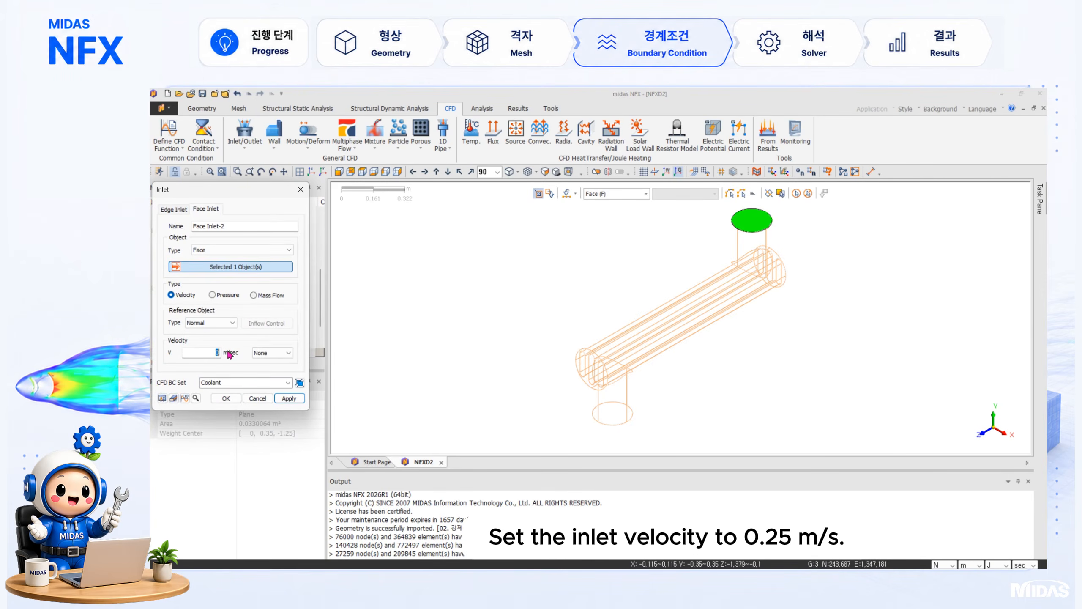
left_click(256, 382)
key("Down")
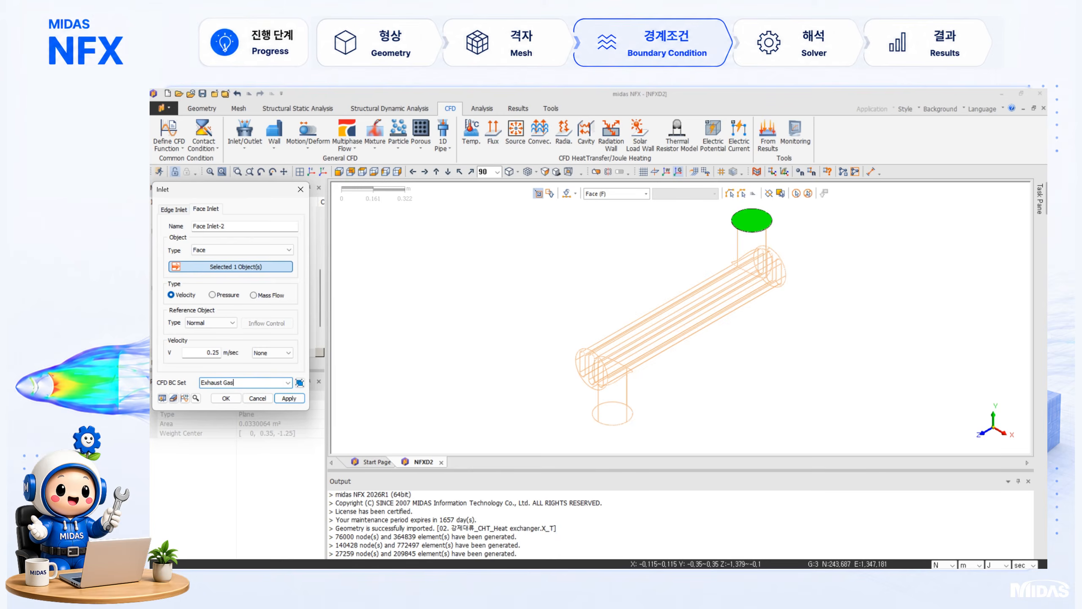
left_click(225, 398)
Apply a fixed temperature of 700 °C to the exhaust gas inlet face in the Exhaust Gas boundary set.
left_click(471, 130)
left_click(754, 223)
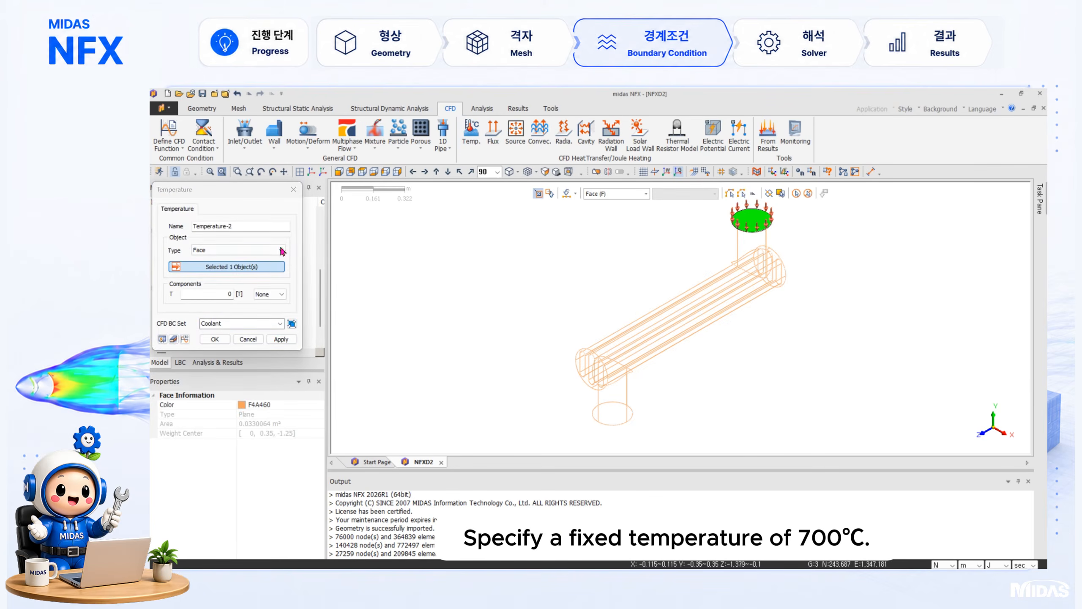
double_click(229, 294)
left_click(278, 322)
left_click(225, 341)
left_click(228, 343)
Assign a 0 N/m² pressure outlet to the lower pipe end face of the exhaust gas body in the Exhaust Gas set.
left_click(244, 132)
left_click(249, 170)
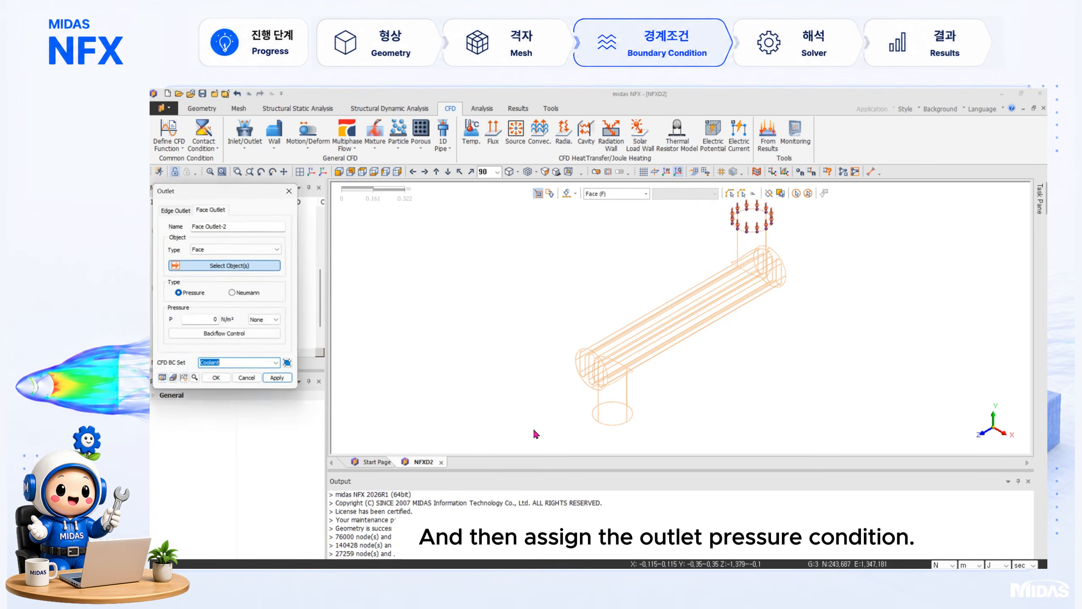
left_click(624, 420)
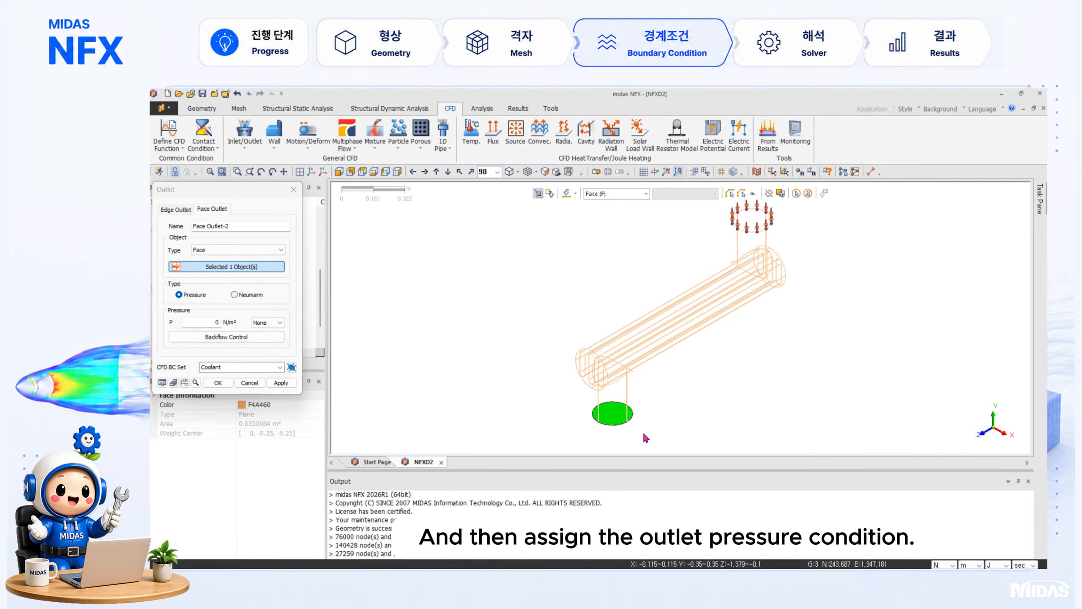
left_click(279, 367)
left_click(222, 384)
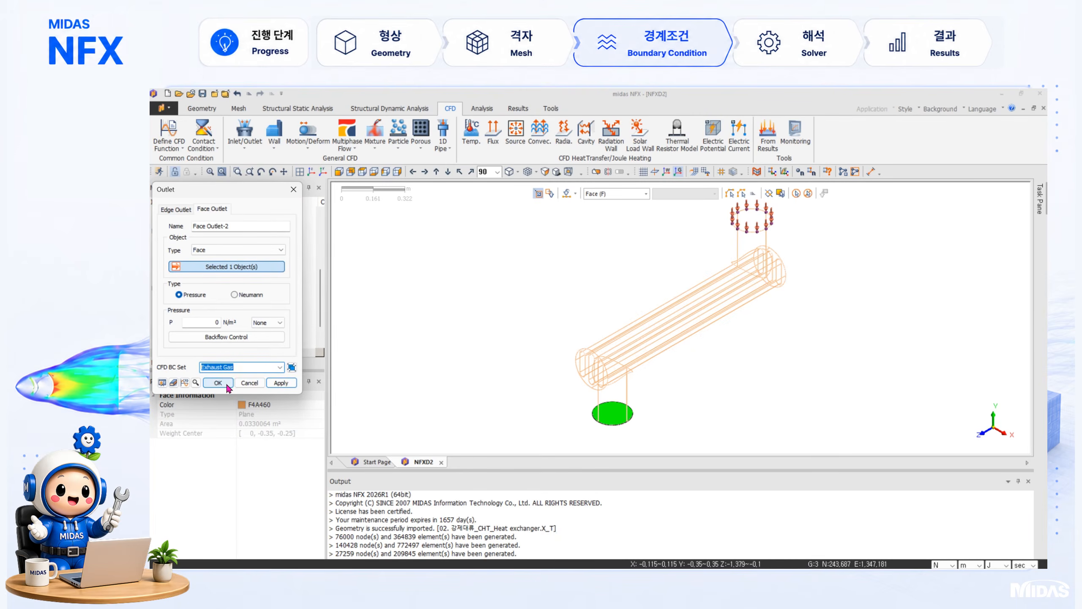
left_click(226, 386)
Apply a Dimensionless Wall condition with wall distance 65 to all exhaust gas faces except inlet and outlet, in the Exhaust Gas set.
left_click(273, 136)
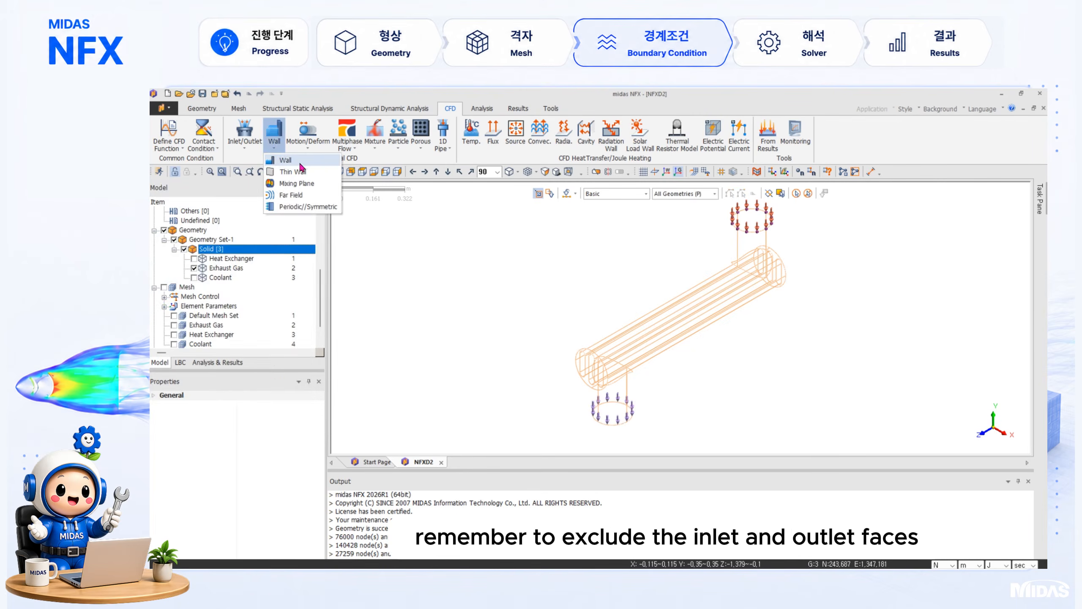
left_click(329, 161)
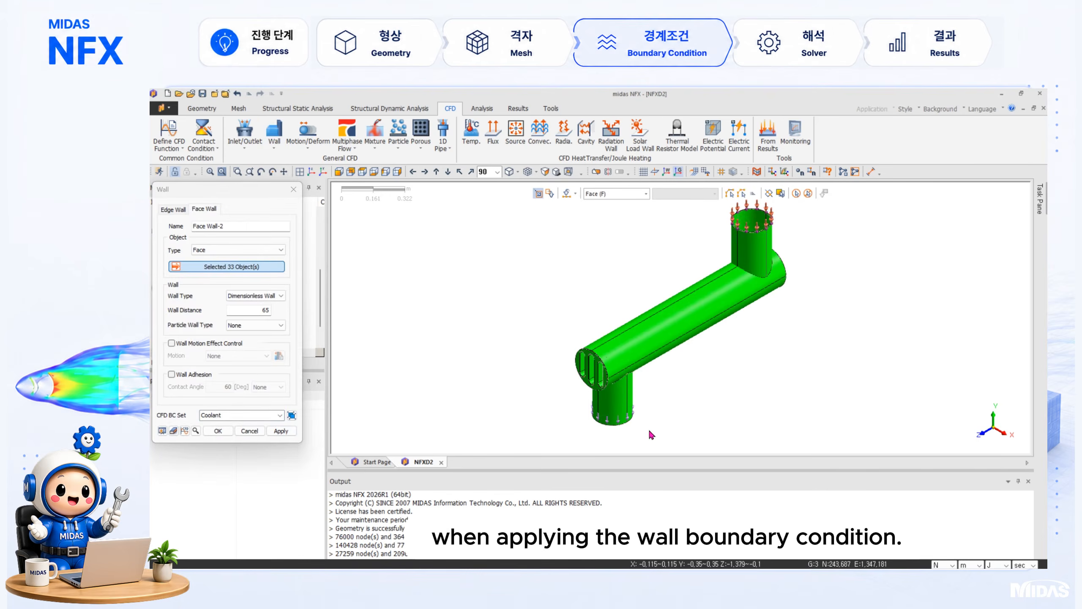
middle_click_drag(647, 427, 644, 339)
left_click(633, 313, "shift")
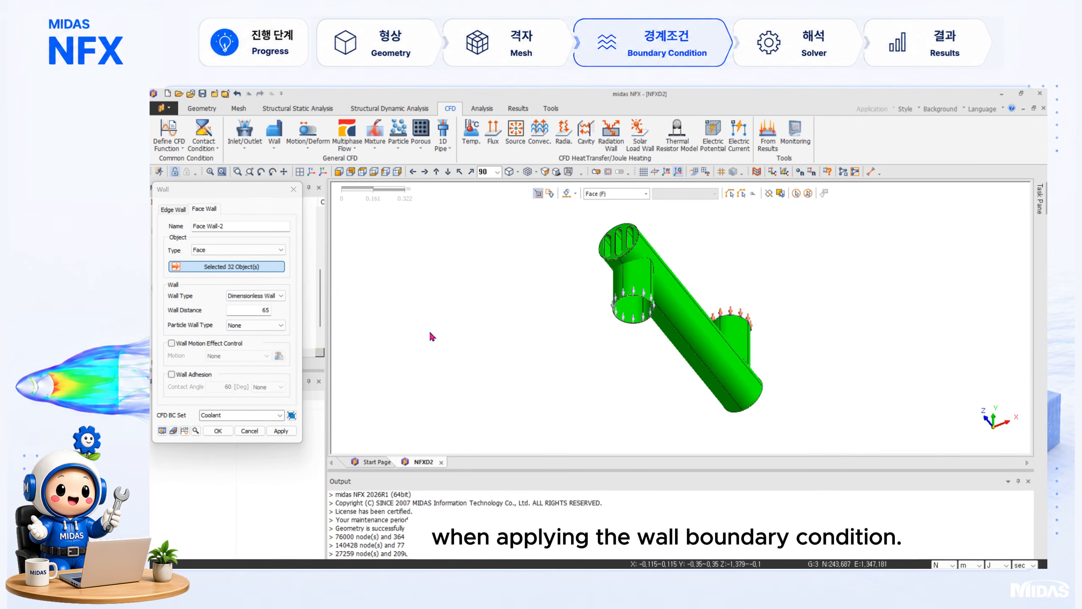
left_click(232, 415)
left_click(239, 432)
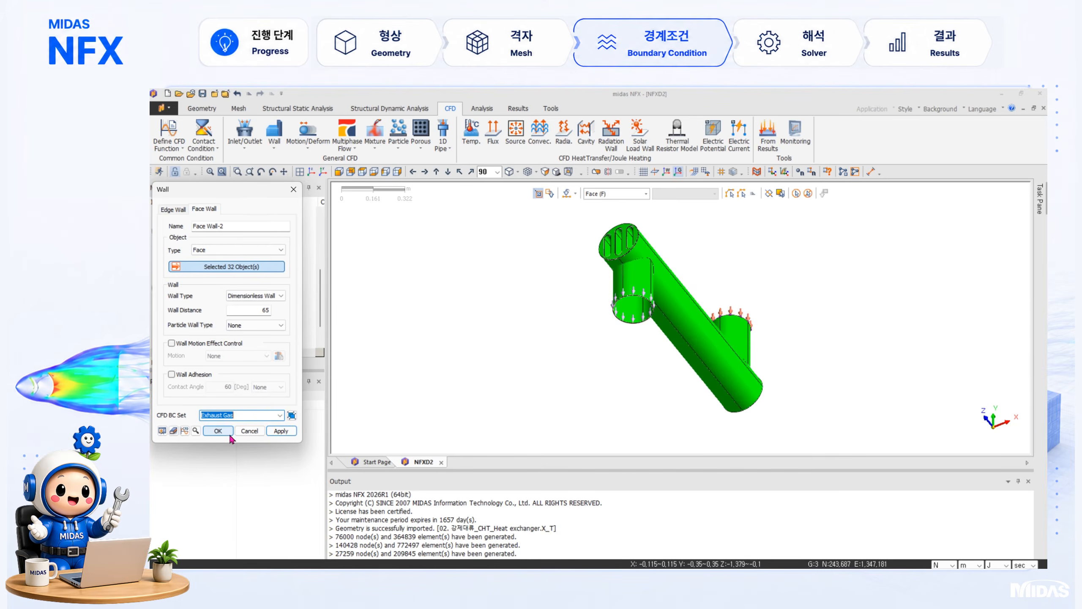
left_click(230, 435)
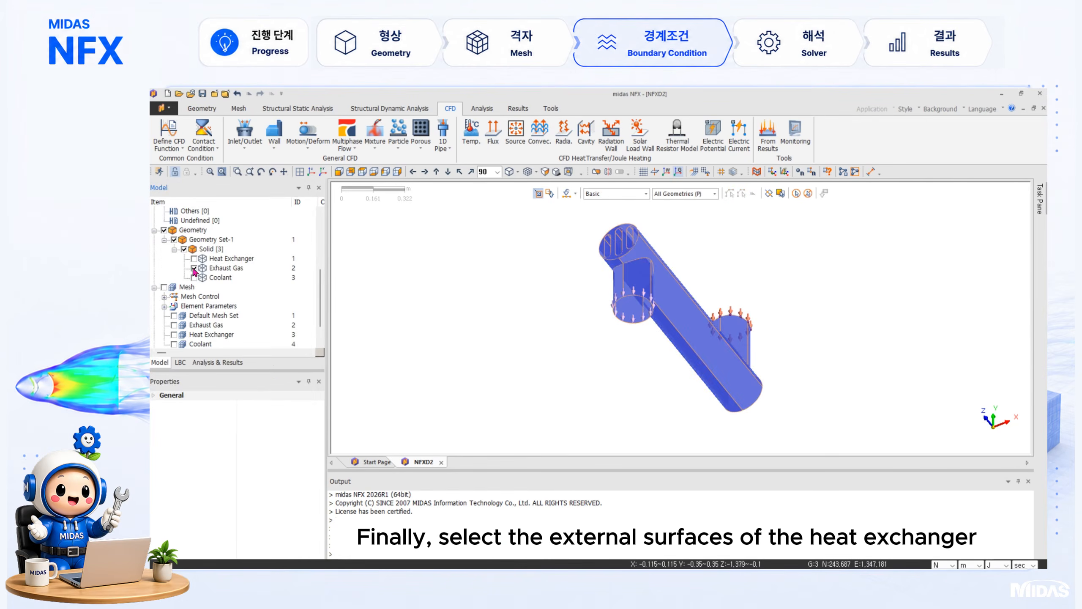
Hide the Exhaust Gas solid and show only the Heat Exchanger solid in isometric view.
left_click(194, 268)
left_click(194, 258)
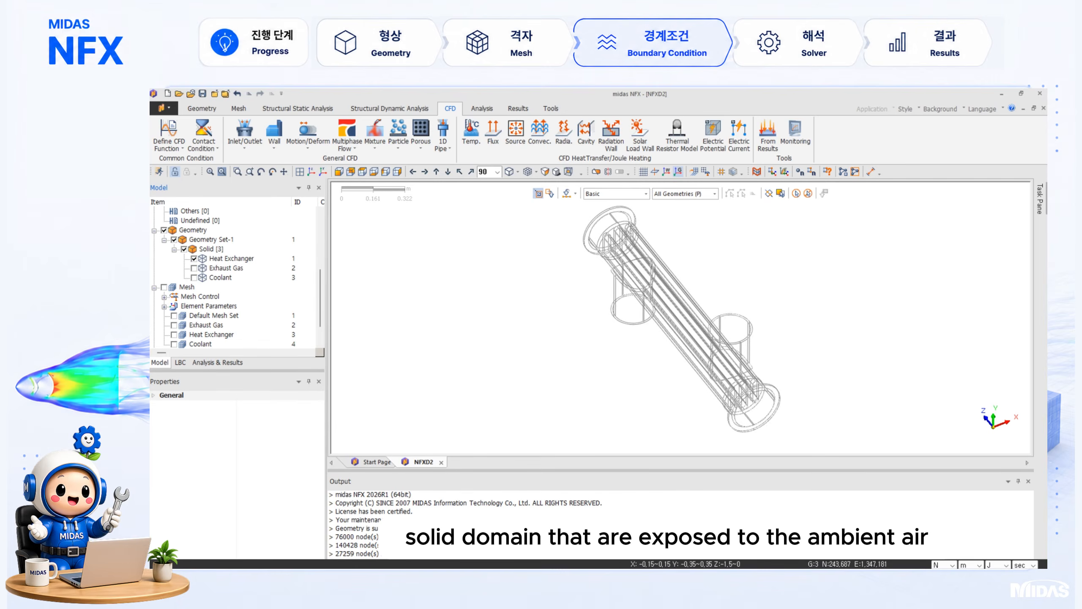
middle_click_drag(635, 363, 623, 395)
left_click(339, 172)
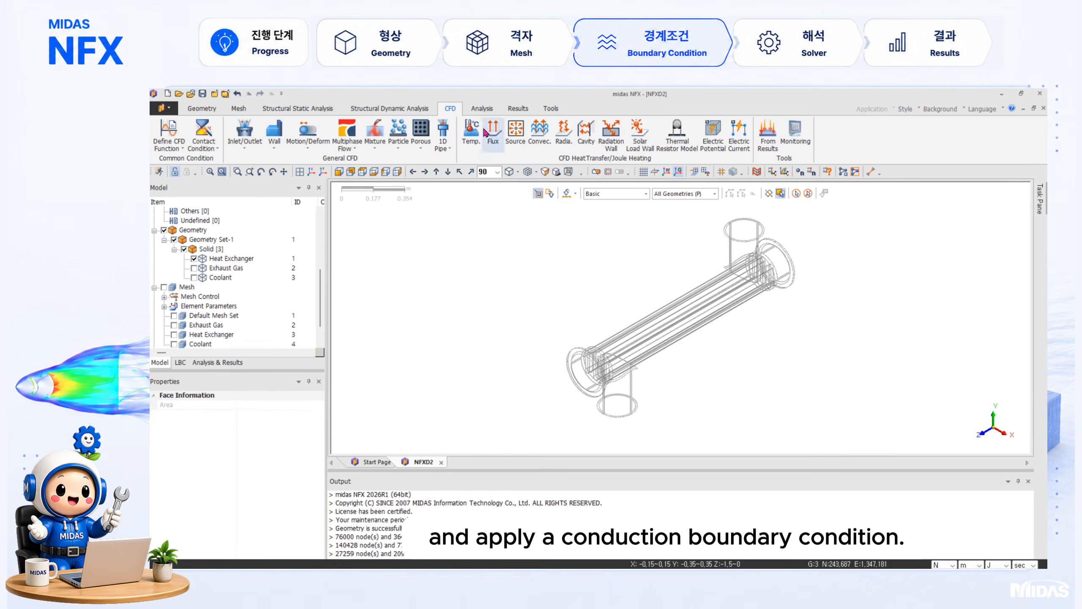
Start a face Convection condition and select the heat exchanger's external faces with front-only window selections from opposite side views.
left_click(538, 144)
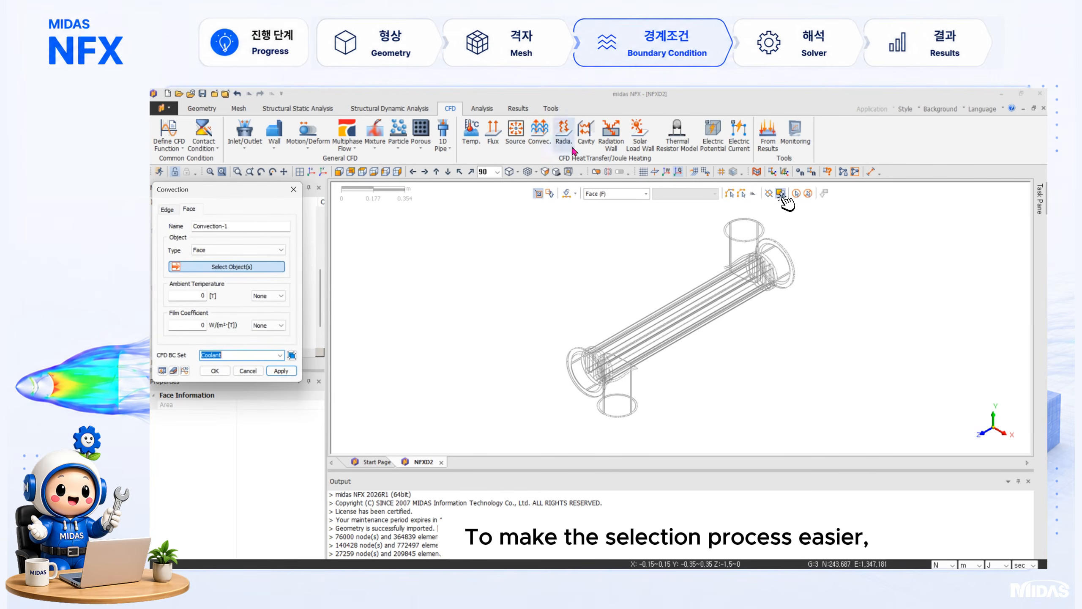
left_click(399, 171)
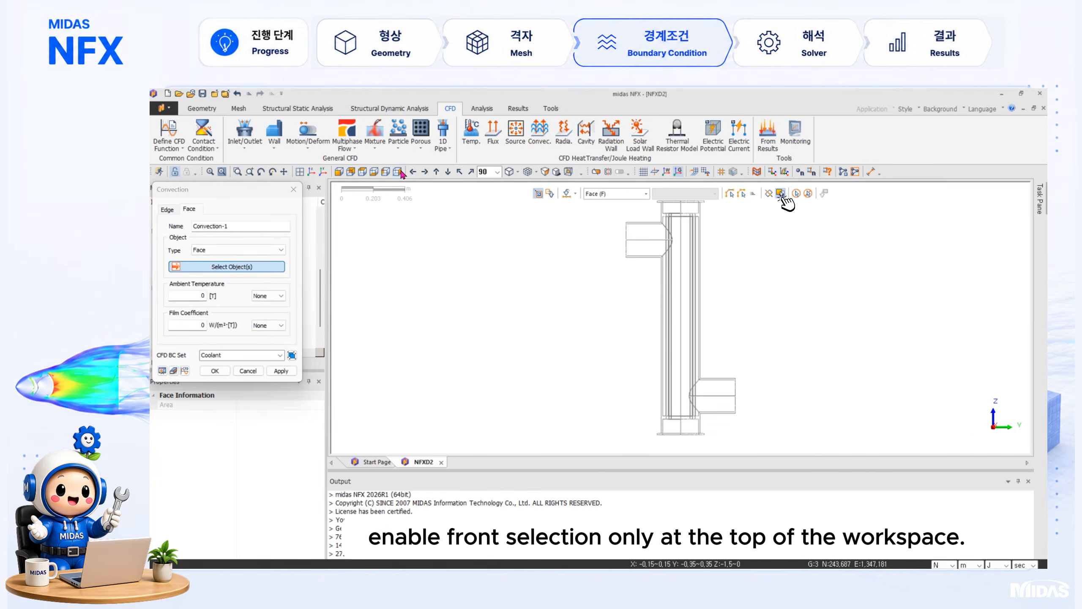
middle_click_drag(628, 335, 615, 344)
left_click_drag(603, 202, 739, 452)
left_click(459, 172)
left_click_drag(587, 203, 760, 459)
Complete the convection face selection by individually picking the remaining exterior faces around the heat exchanger's flanges and pipe ends.
left_click(339, 171)
scroll(551, 409, "up", 6)
left_click(588, 399)
middle_click_drag(587, 398, 813, 319)
left_click(720, 357)
scroll(719, 357, "down", 4)
scroll(727, 337, "up", 5)
left_click(729, 340)
left_click(728, 339)
scroll(729, 339, "down", 5)
scroll(585, 324, "up", 5)
left_click(586, 323)
middle_click_drag(585, 323, 609, 336)
left_click(549, 326)
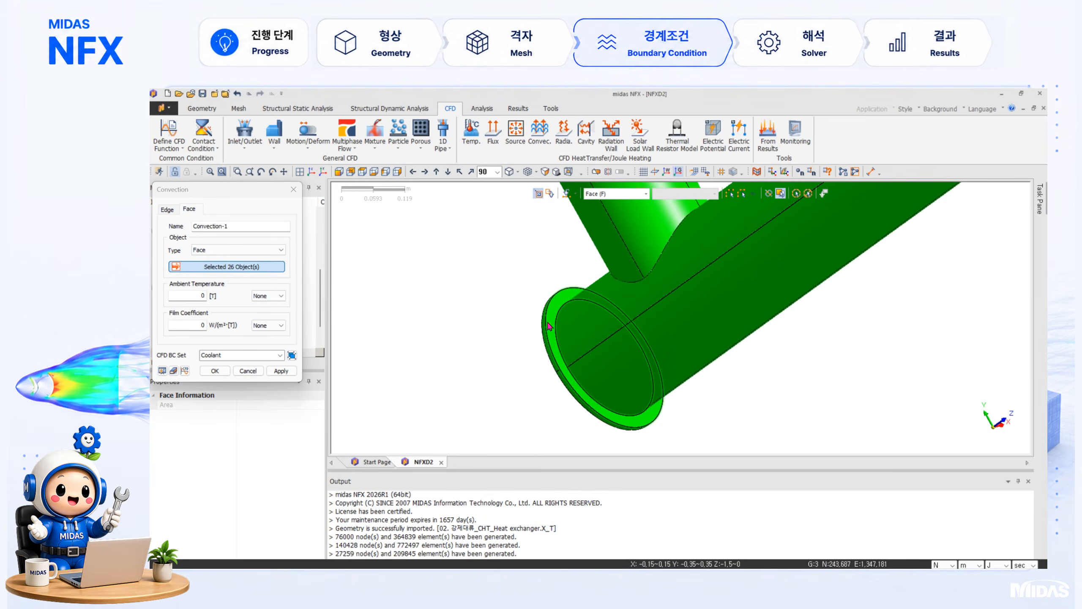
scroll(550, 326, "down", 5)
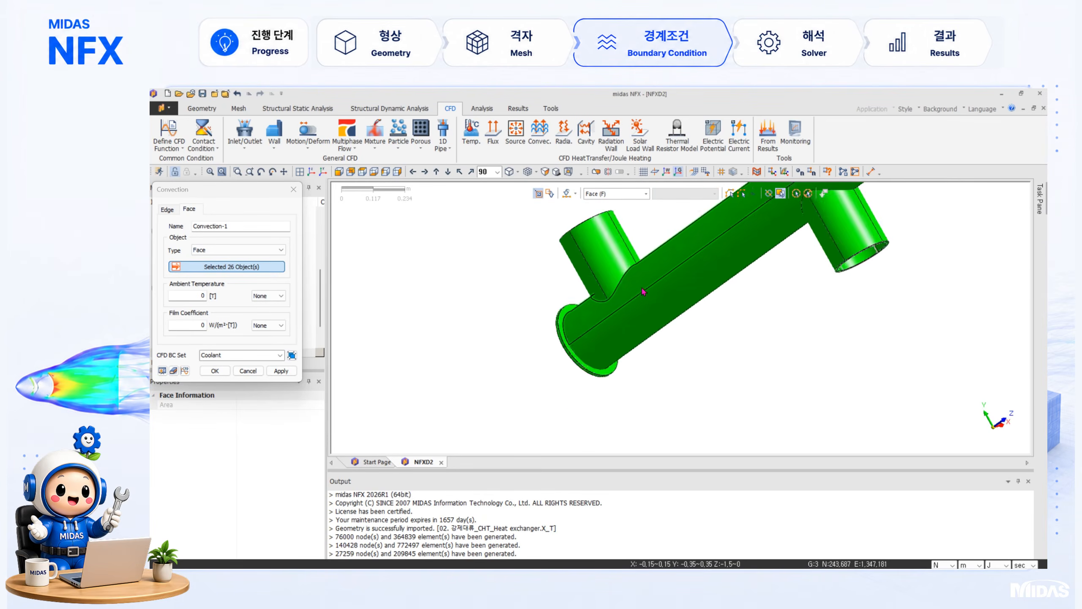
left_click(323, 172)
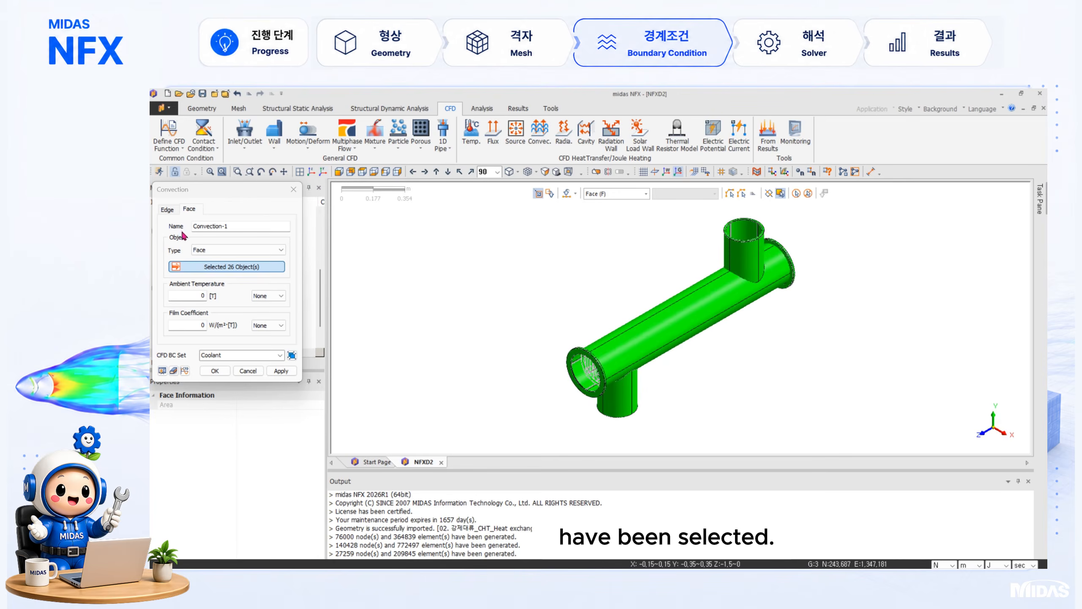
Set the convection's ambient temperature to 25 and film coefficient to 4 W/(m²·[T]), and apply it in a Heat Exchanger boundary set.
double_click(202, 296)
key("Tab")
key("Tab")
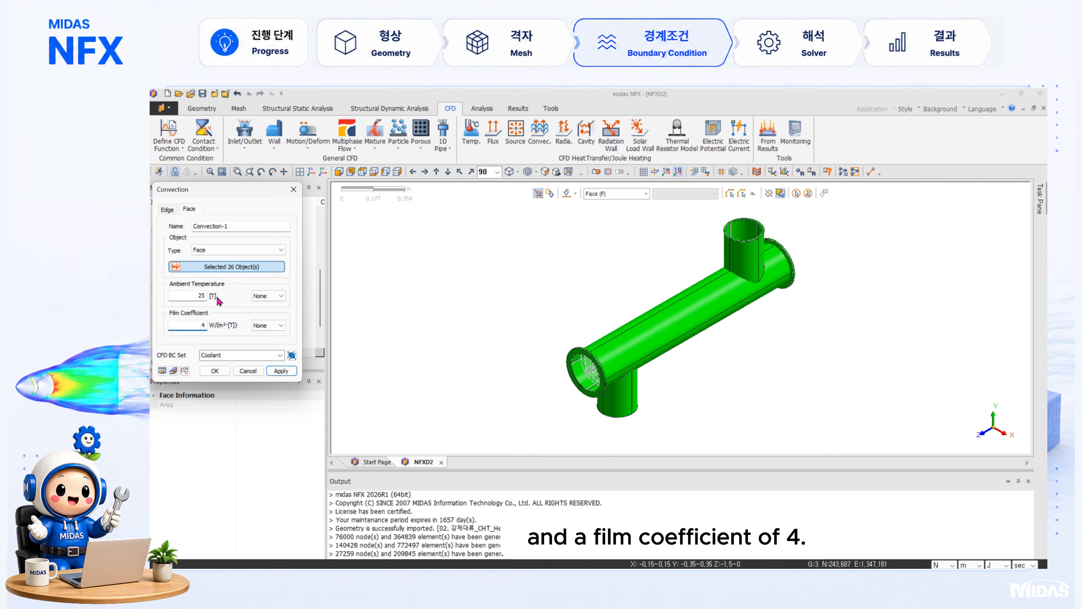
key("Tab")
key("Tab")
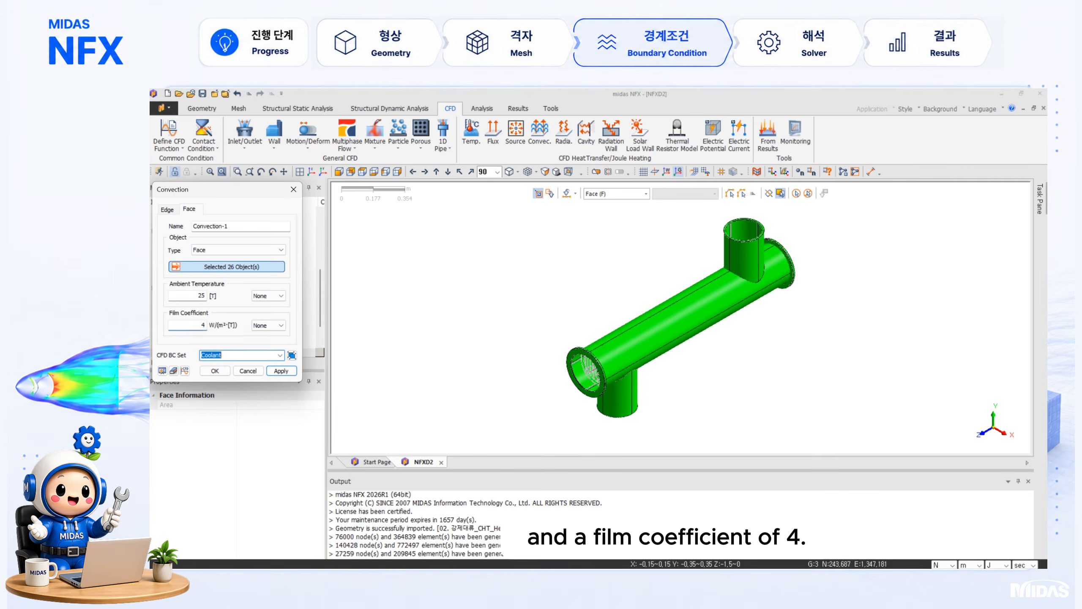
type("Heat Exchanger")
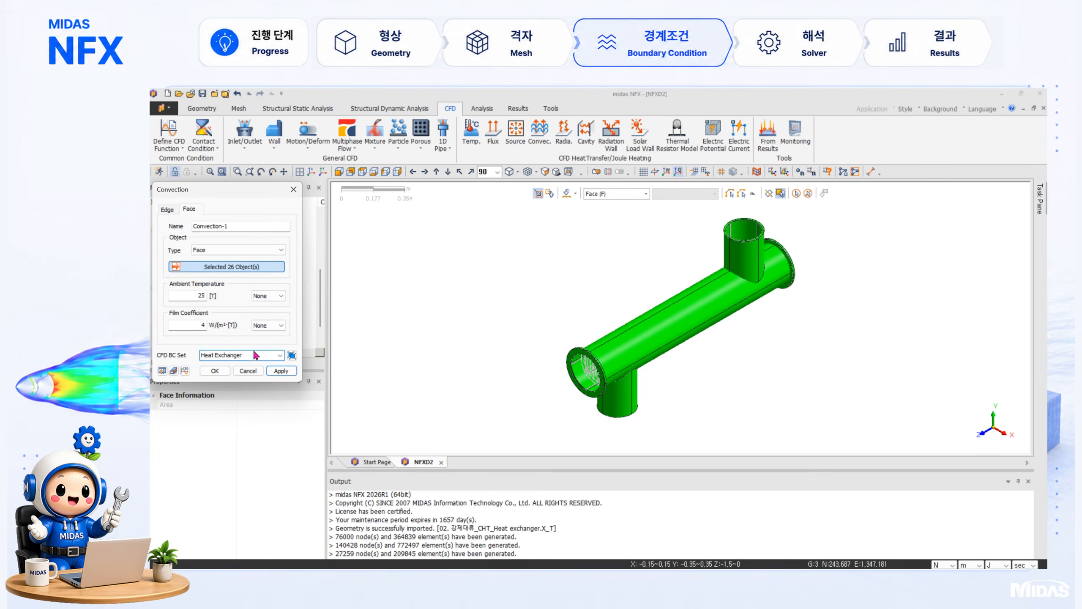
left_click(215, 370)
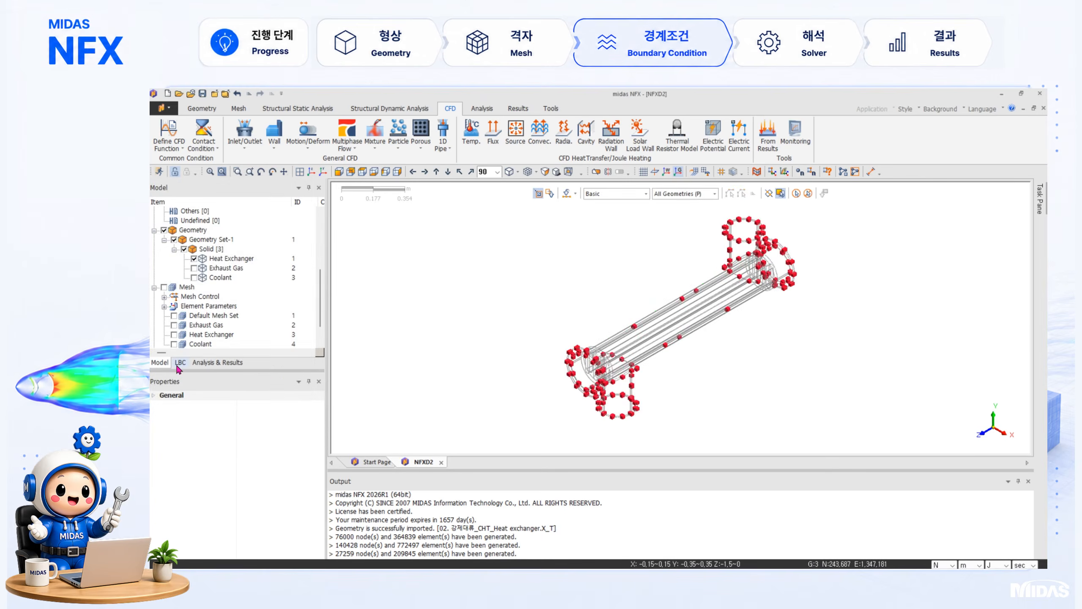
Hide the display symbols of the Convection, Coolant and Exhaust Gas boundary conditions.
left_click(178, 364)
left_click(174, 315)
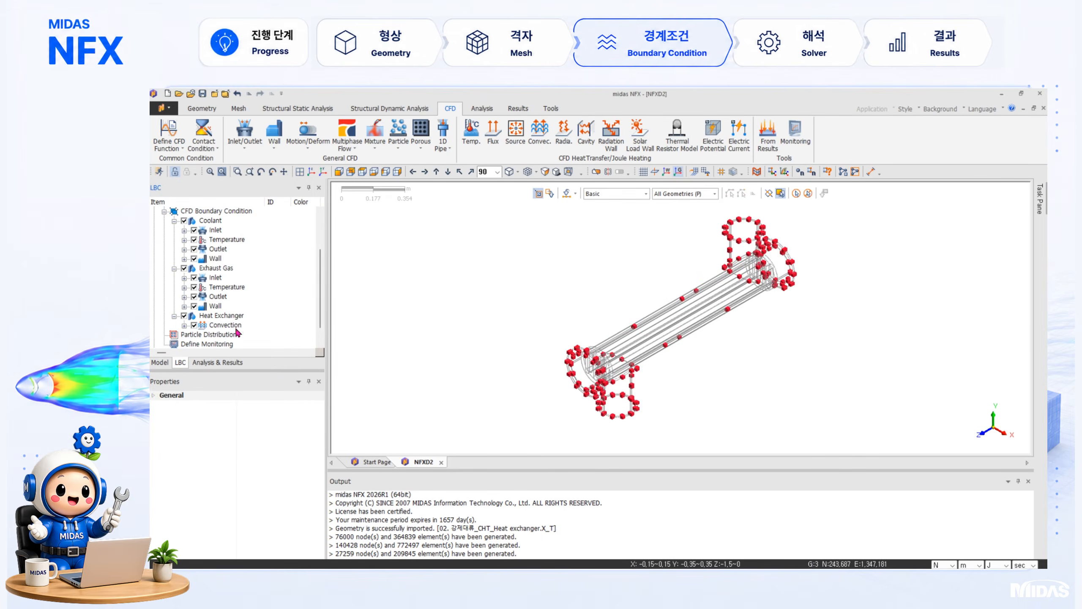
left_click(194, 325)
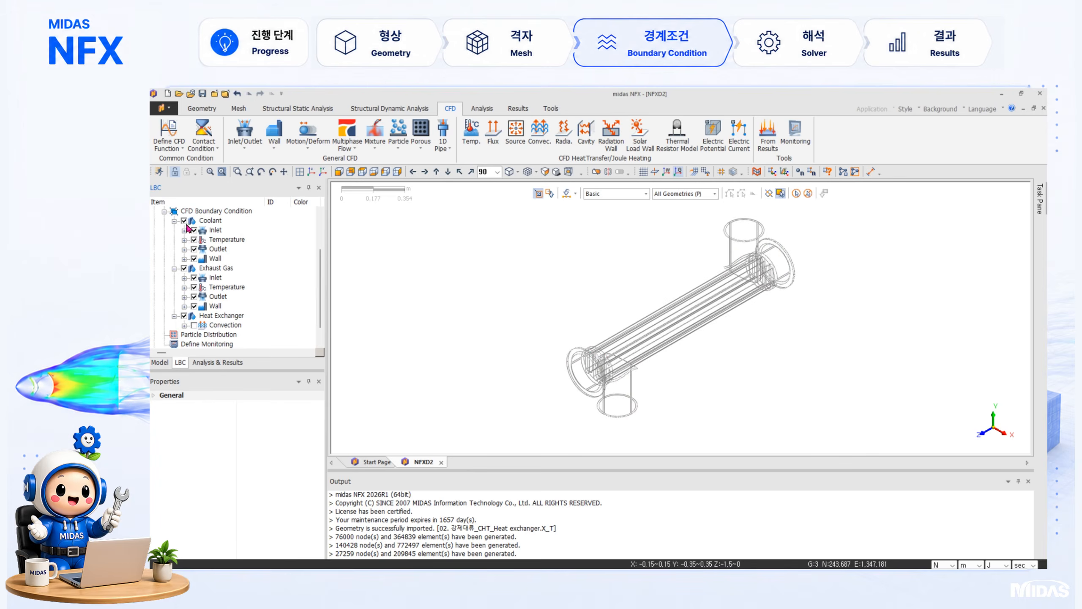
Show the Exhaust Gas and Coolant solids and turn on the display of all mesh sets.
left_click(161, 363)
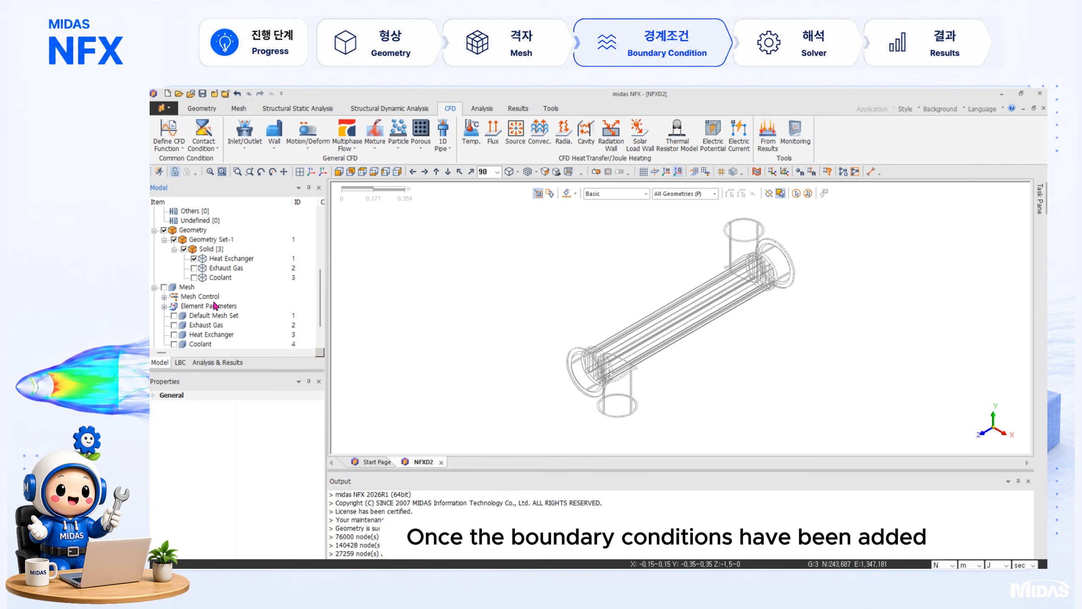
left_click(194, 267)
left_click(194, 277)
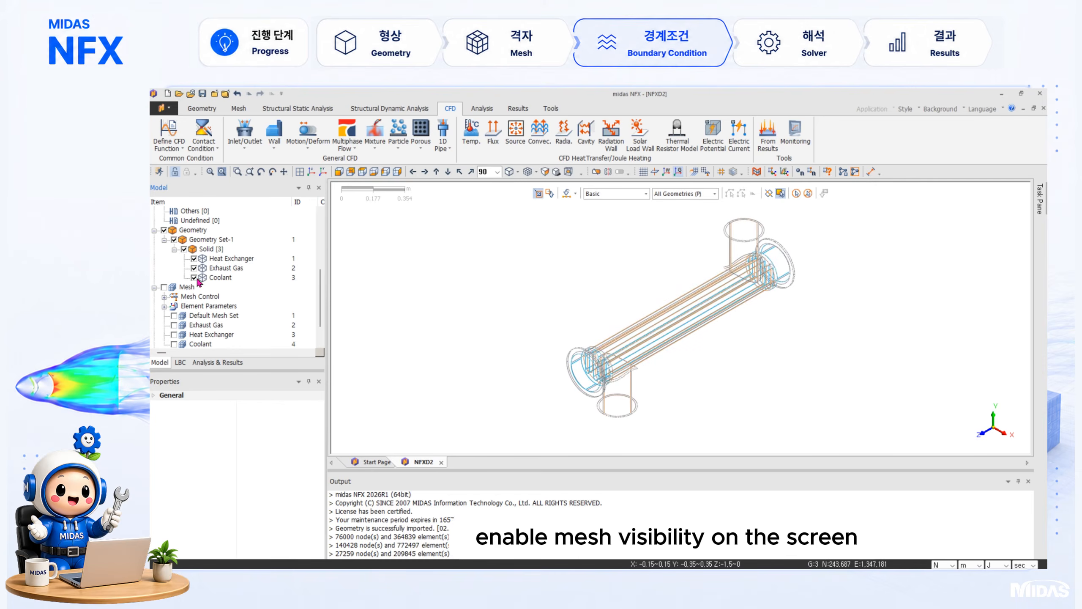
scroll(183, 328, "down", 1)
left_click(164, 259)
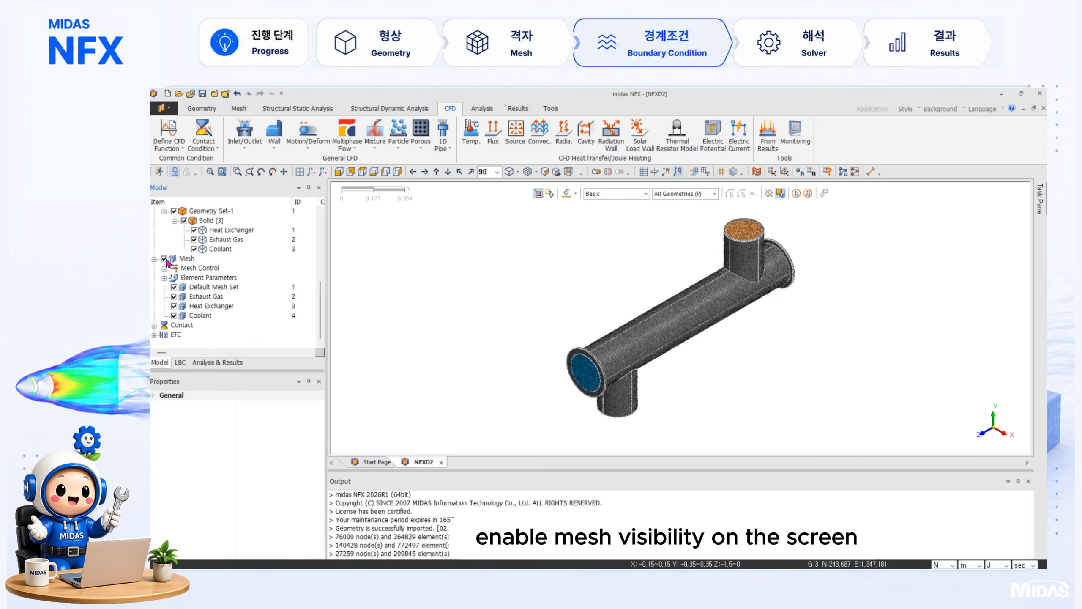
Define a node monitoring point named Coolant_Out_Temp on the coolant outlet face with Temperature as the result type.
left_click(181, 362)
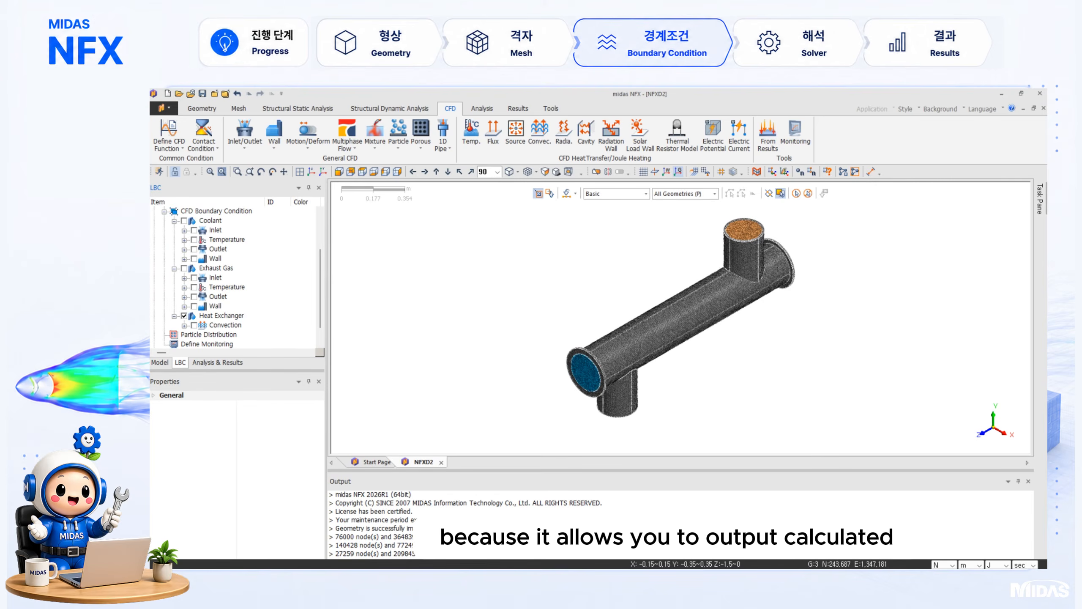
left_click(796, 139)
left_click_drag(250, 196, 387, 207)
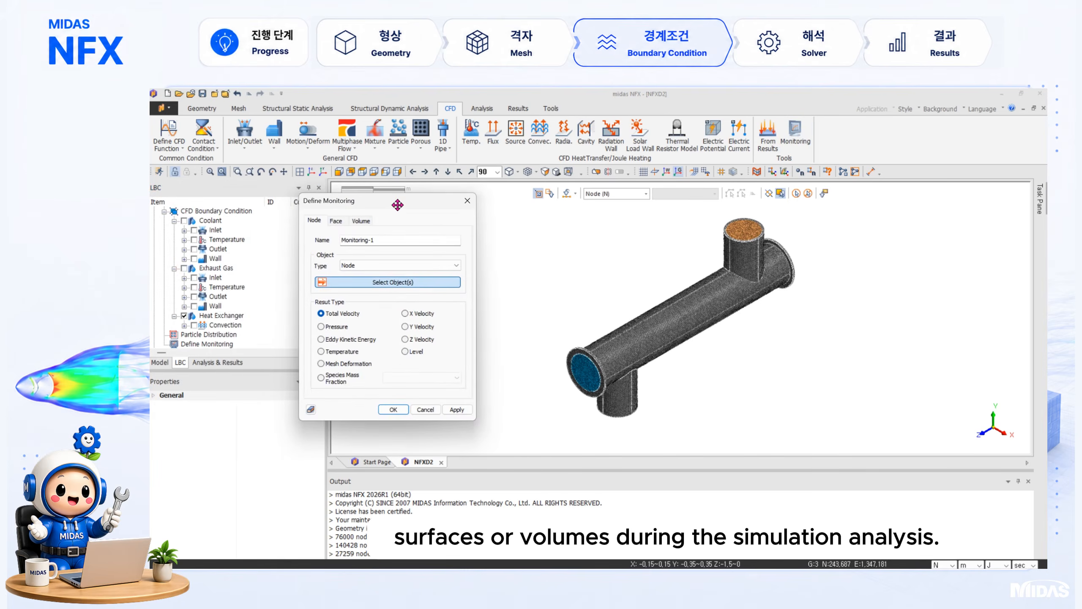
left_click(587, 377)
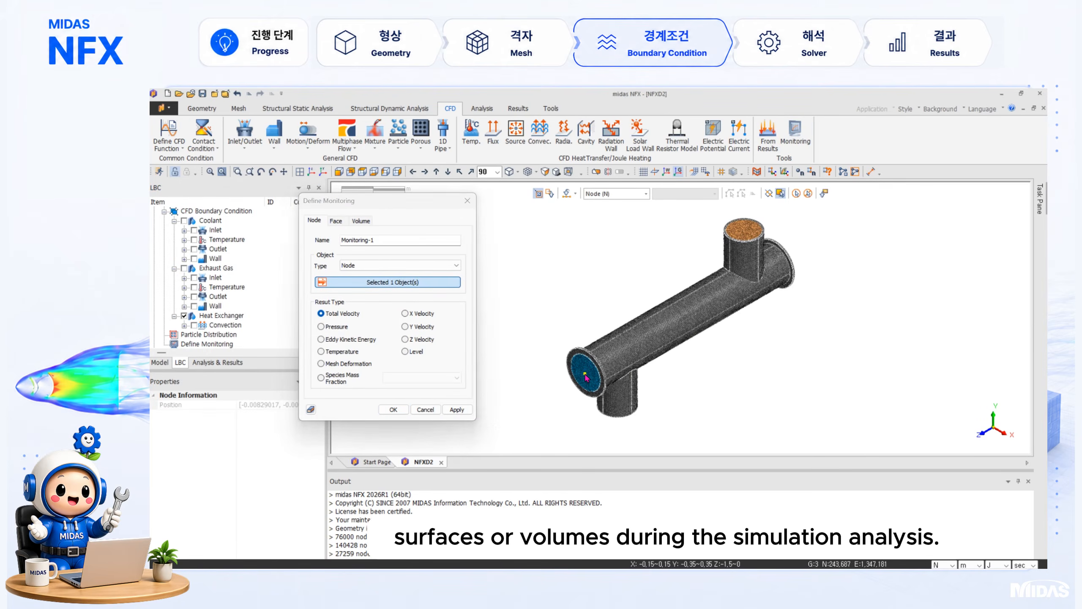
double_click(402, 240)
type("Coolant_Out_Temp")
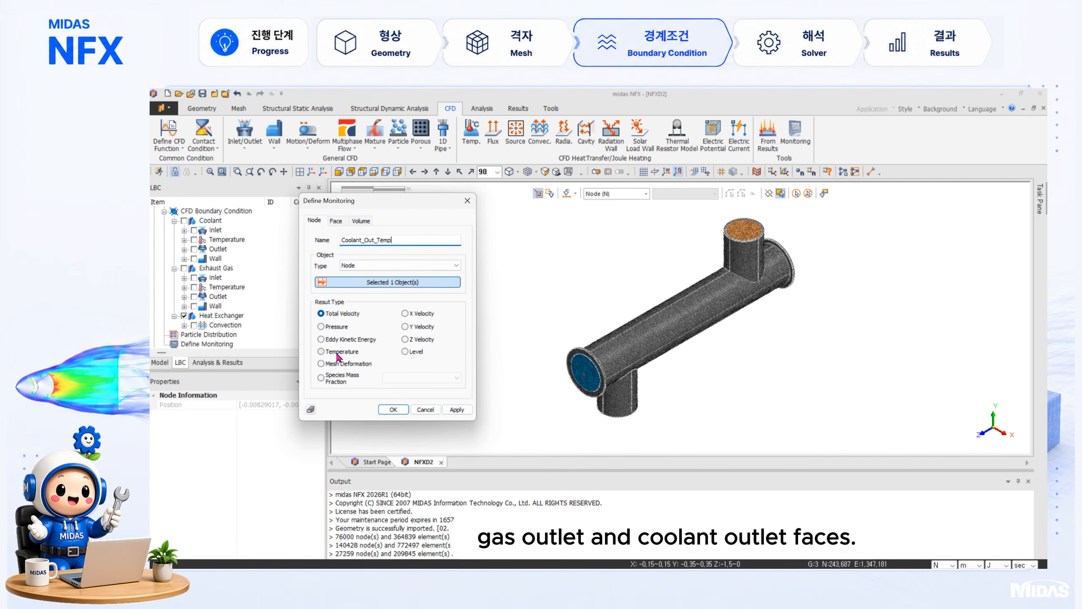
left_click(337, 354)
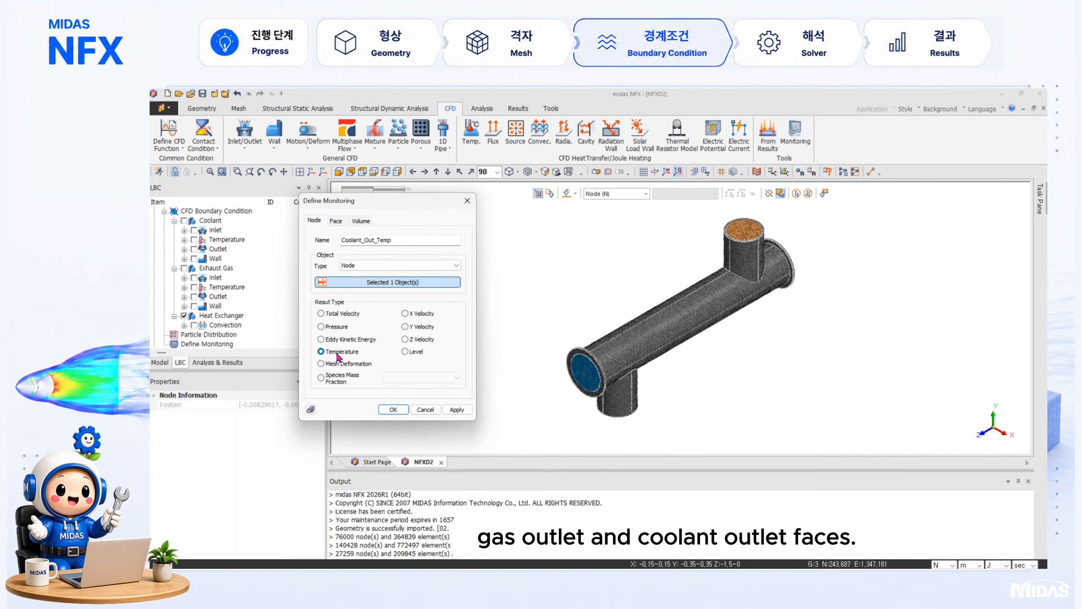
left_click(464, 412)
Define a node monitoring point named Gas_Out_Temp on the exhaust gas outlet face with Temperature as the result type.
middle_click_drag(640, 382, 635, 315)
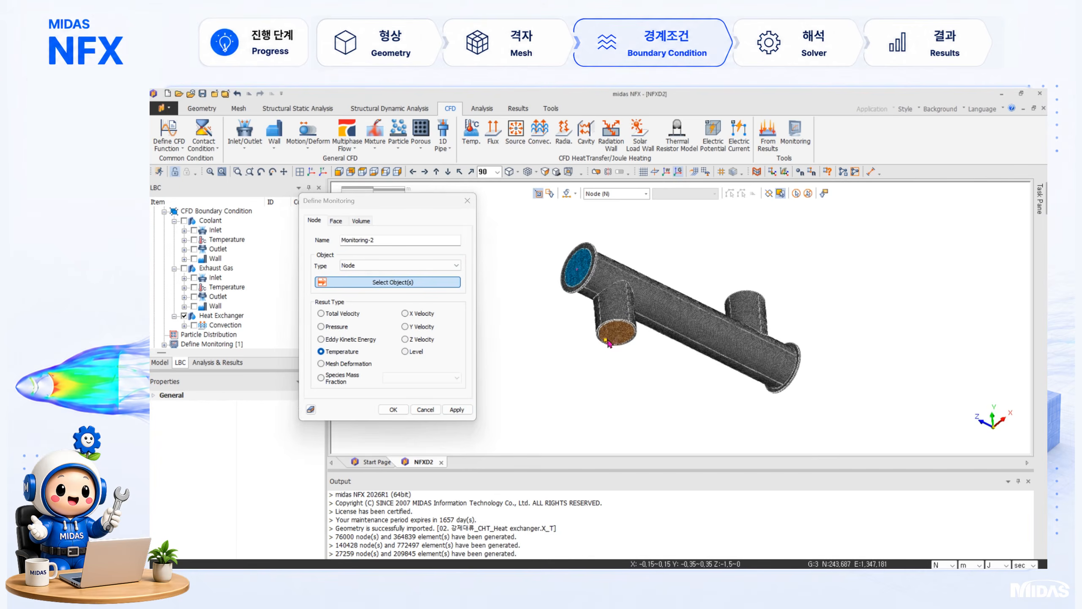
left_click(618, 337)
double_click(383, 240)
type("G")
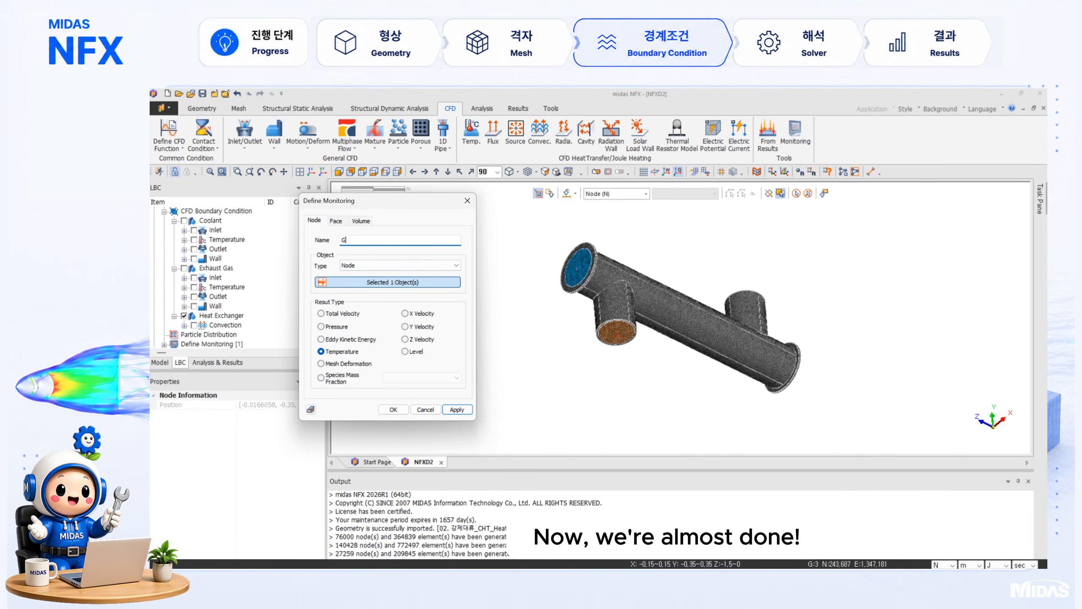
type("as_Out_Temp")
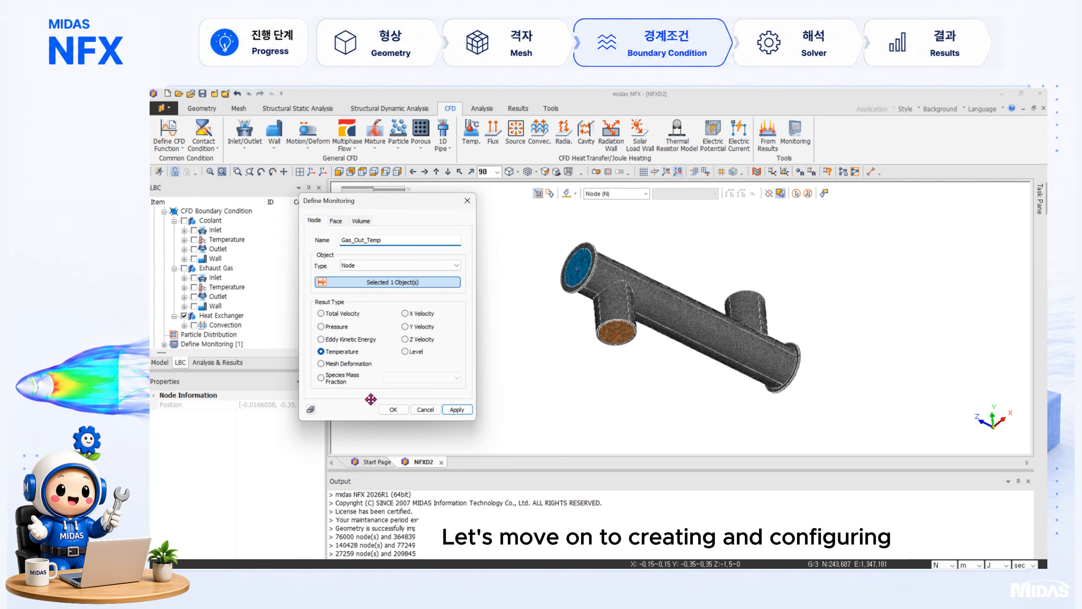
left_click(393, 409)
left_click(164, 344)
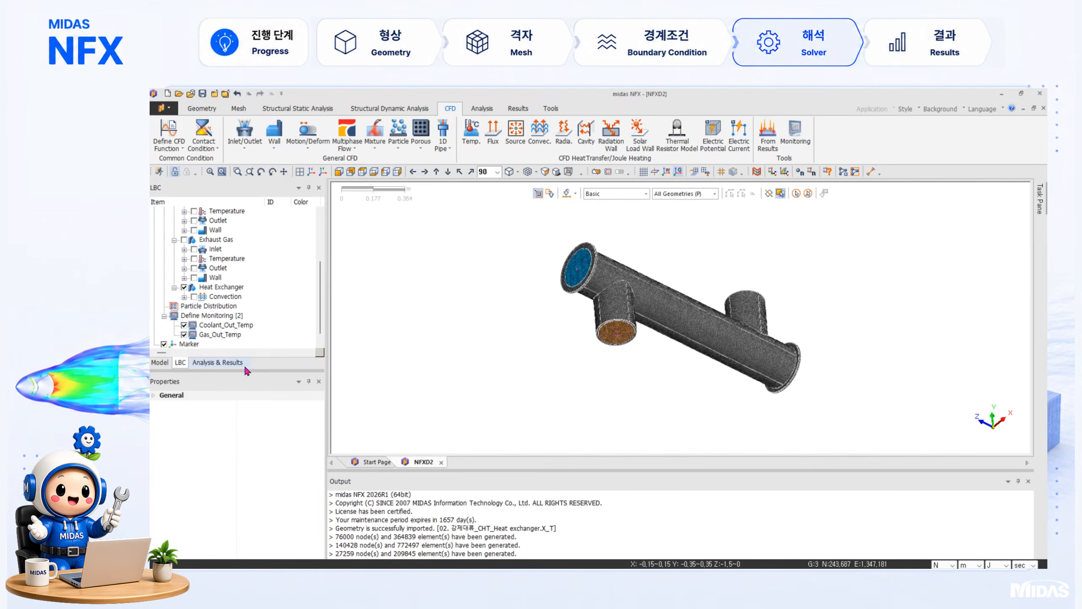
Create a Steady State CFD analysis case.
left_click(245, 366)
right_click(206, 220)
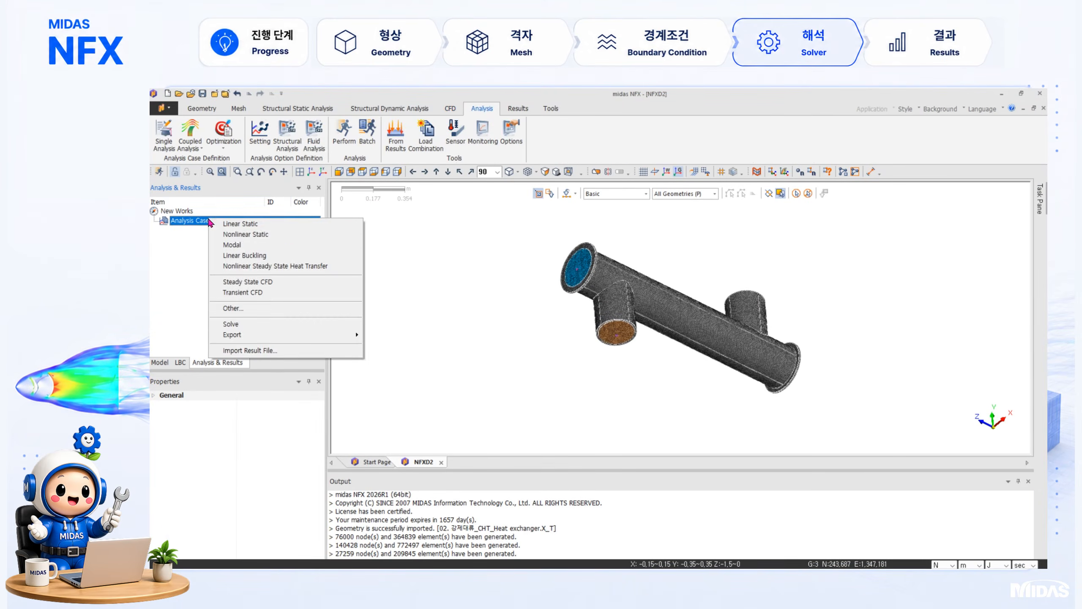
left_click(280, 282)
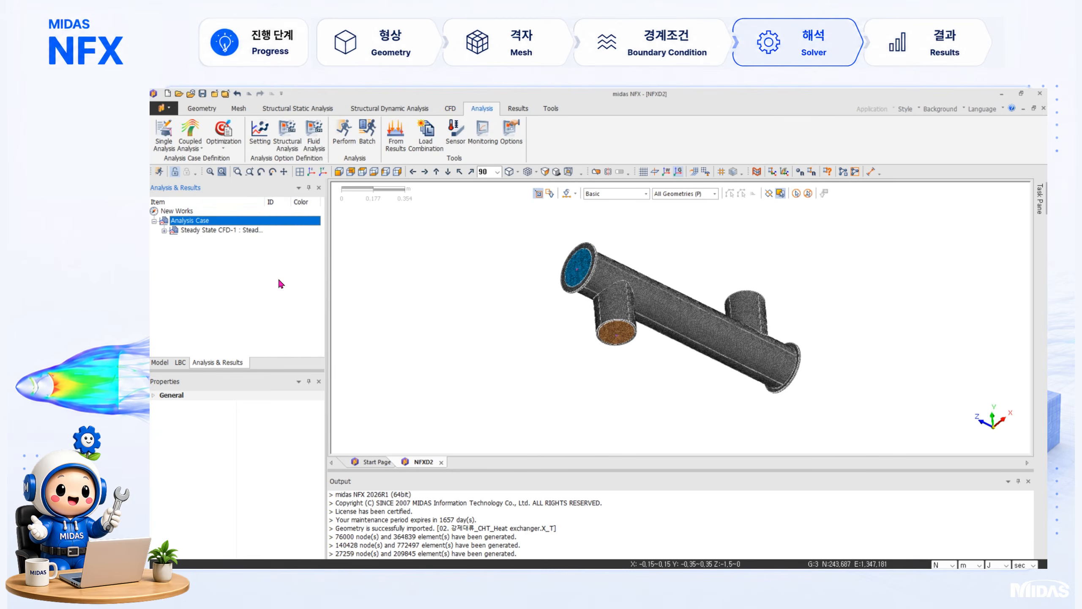
In the analysis case's control settings, enable Fluid Heat Transfer and Solid Heat Transfer and set the number of steps to 10000.
right_click(257, 229)
left_click(279, 307)
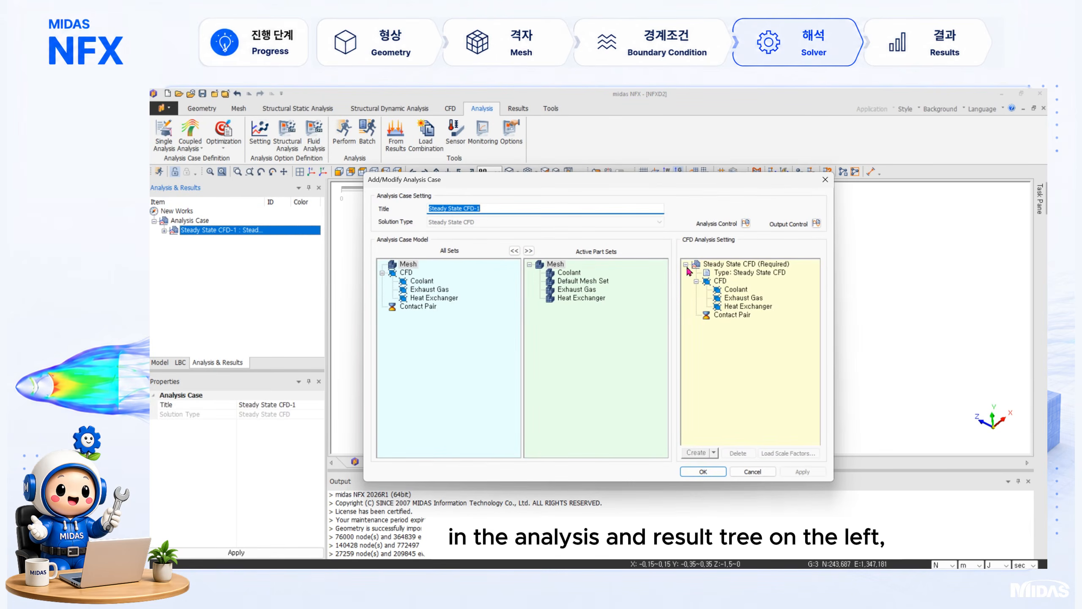
left_click(746, 225)
left_click_drag(527, 172, 543, 115)
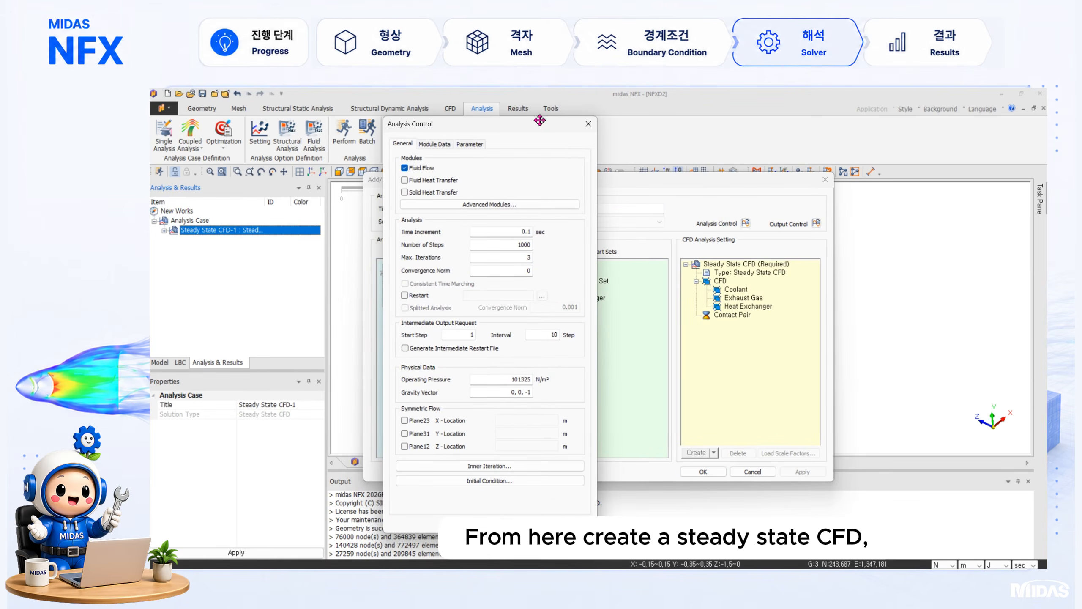
left_click(434, 180)
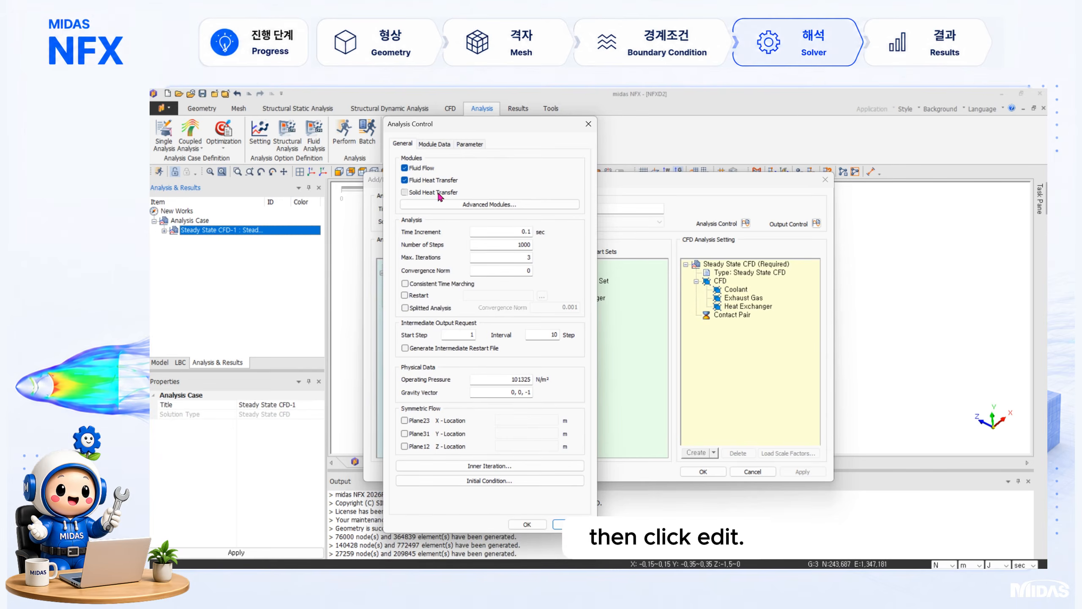
left_click(440, 194)
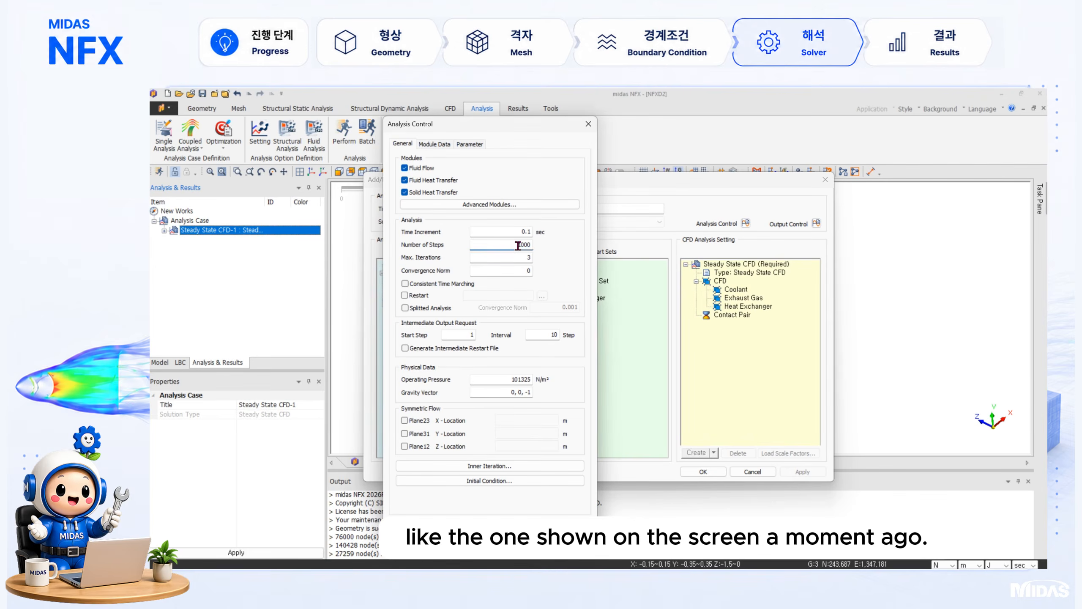
left_click_drag(516, 245, 541, 247)
type("0")
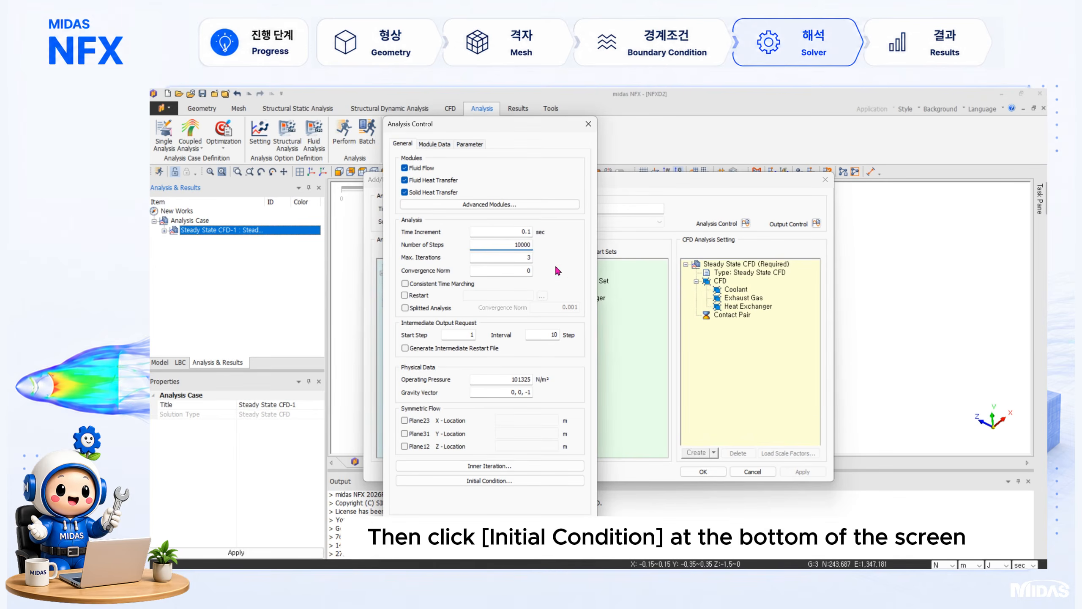
Define the initial condition field with fluid temperature and solid temperature both set to 25.
left_click(504, 481)
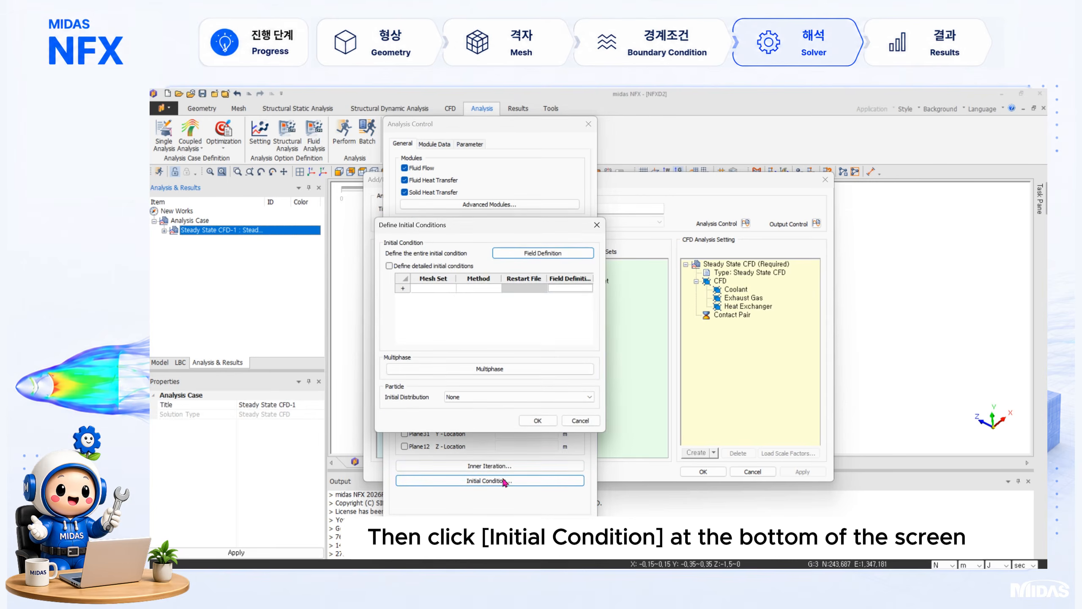
left_click(553, 254)
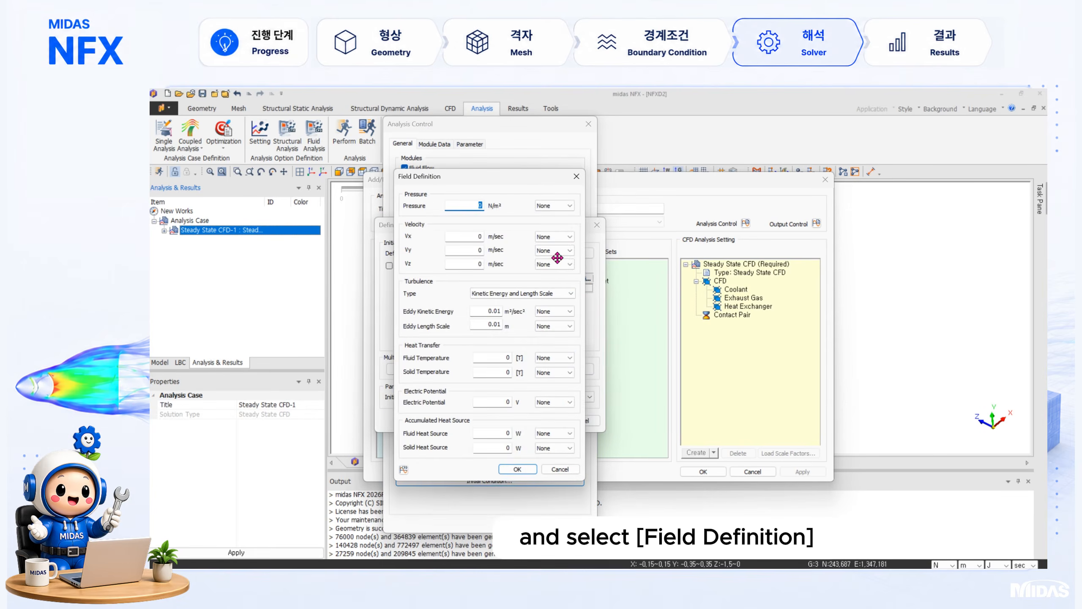
double_click(506, 357)
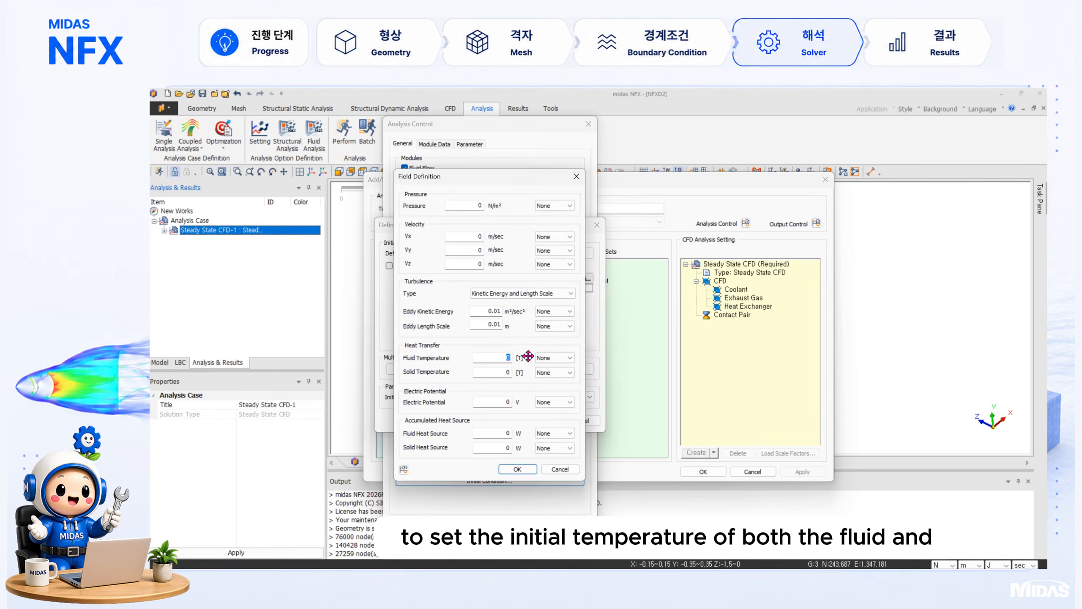
double_click(500, 372)
type("25")
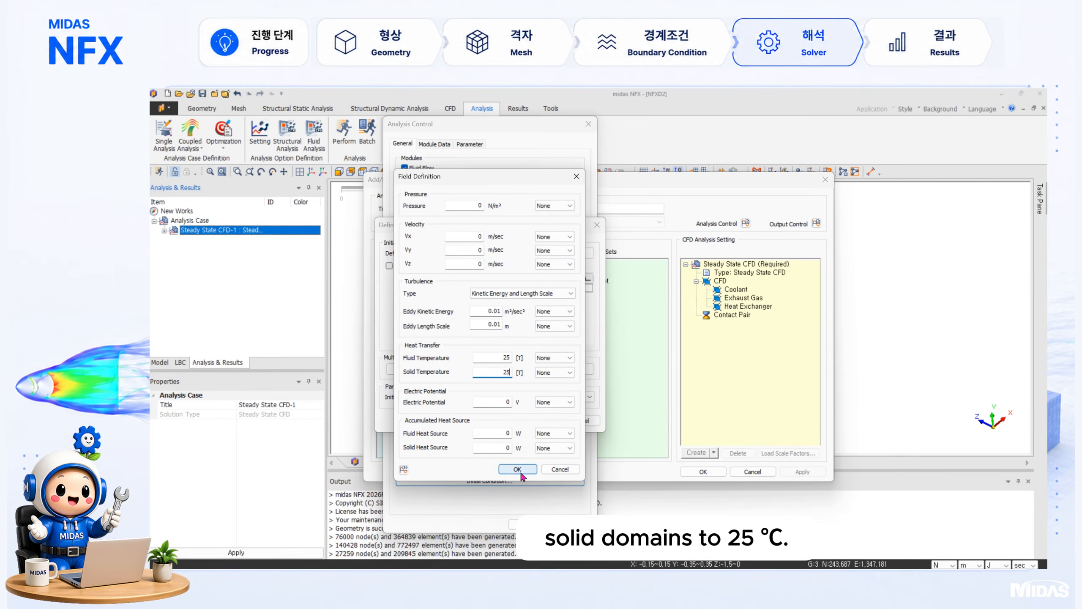
left_click(518, 469)
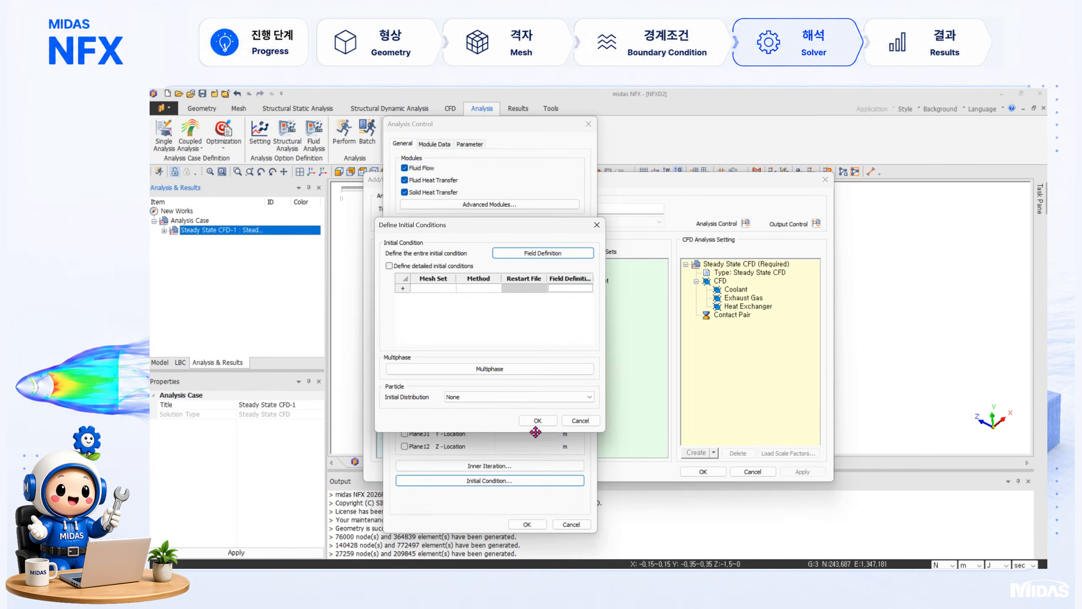
left_click(541, 415)
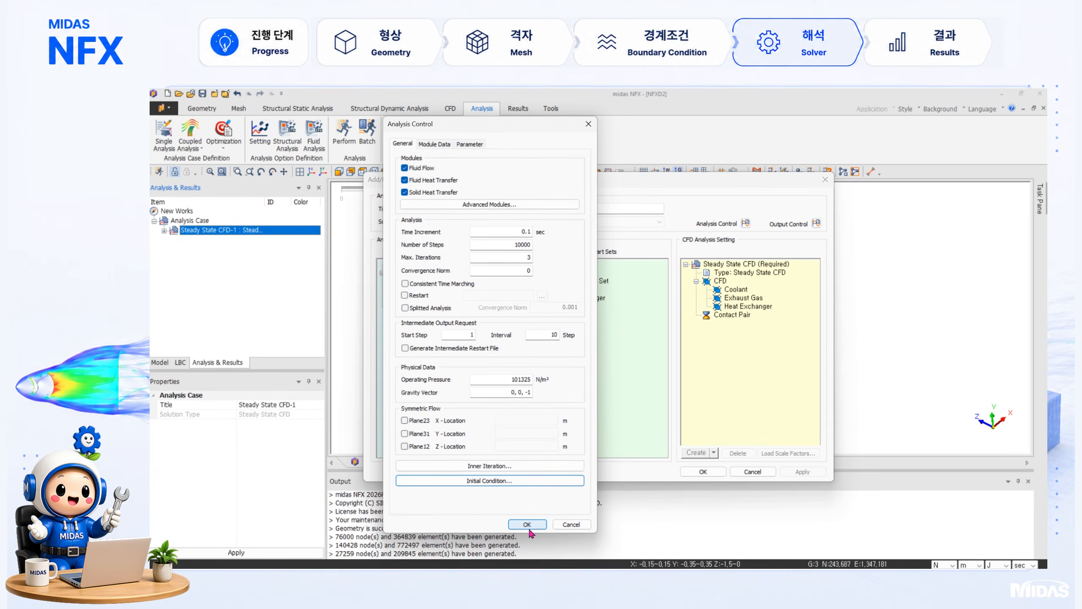
Keep 2-Equation k-e as the turbulence model and accept the analysis control and analysis case settings.
left_click(450, 145)
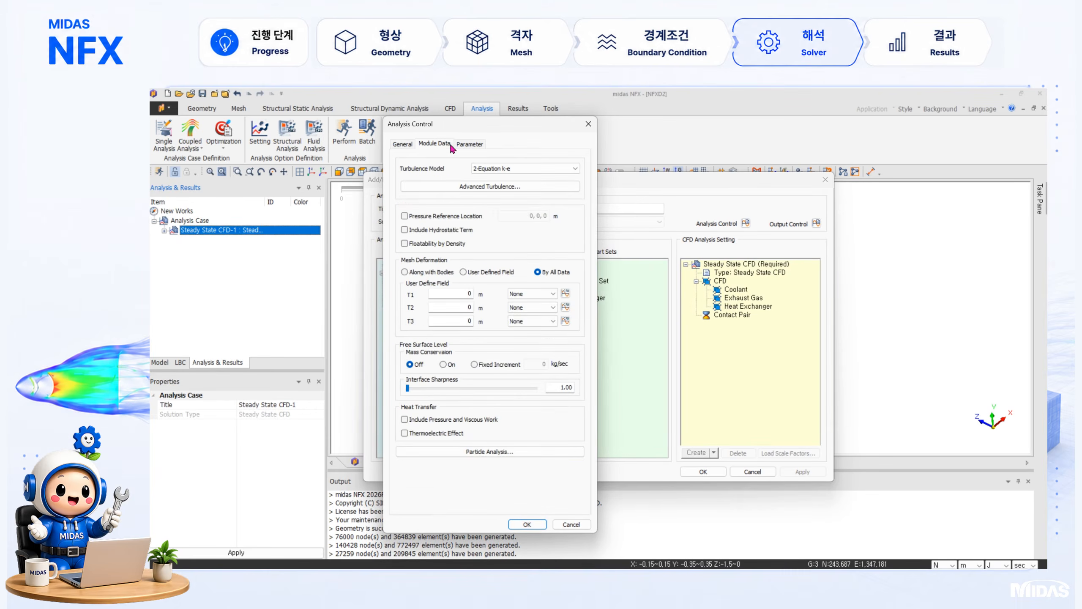
left_click(554, 169)
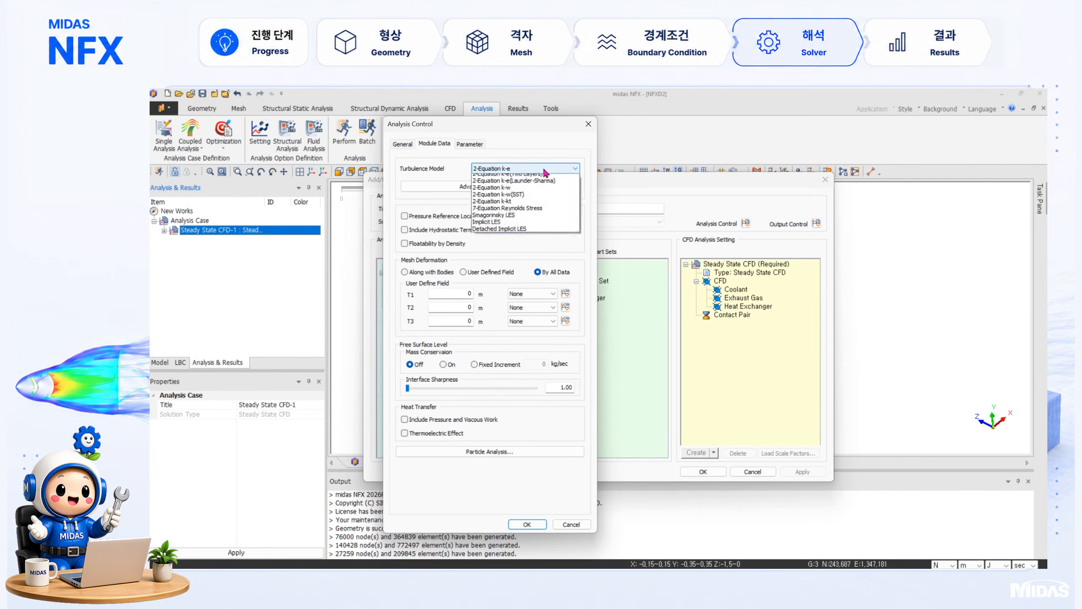
left_click(576, 152)
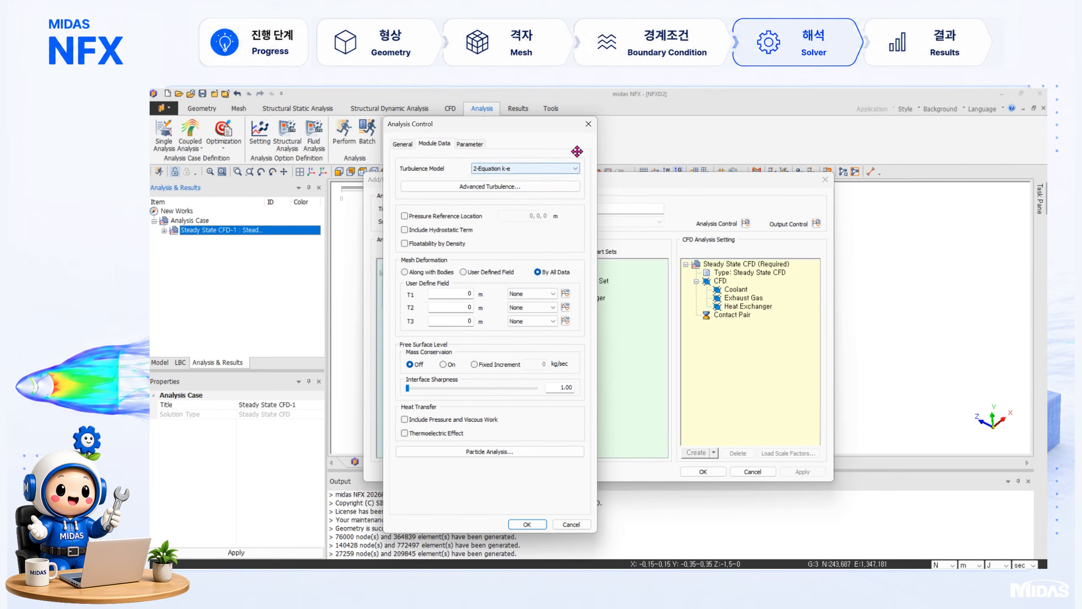
left_click(527, 526)
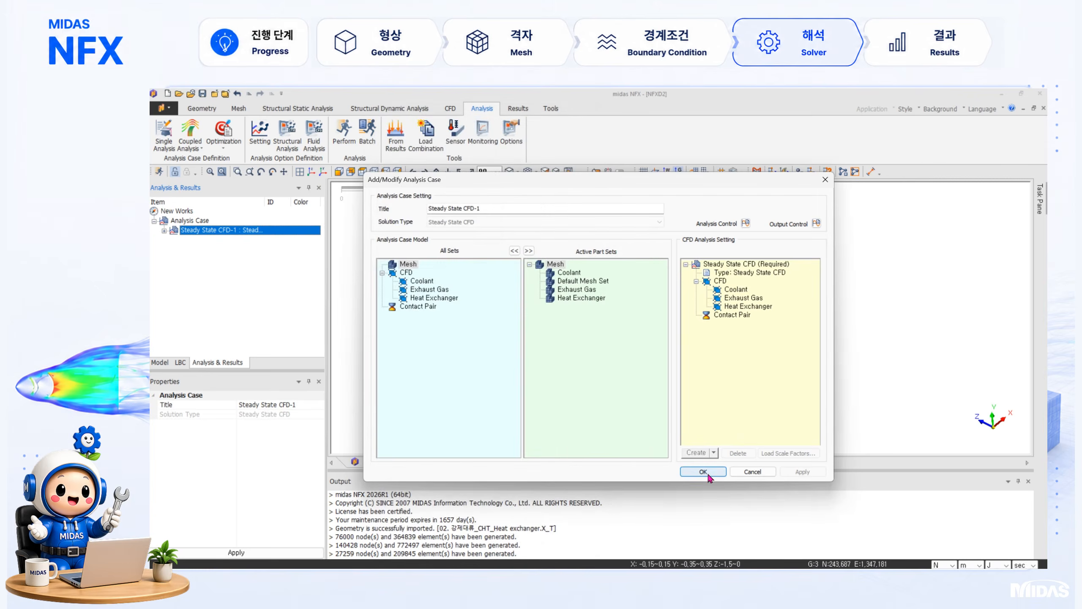
left_click(703, 471)
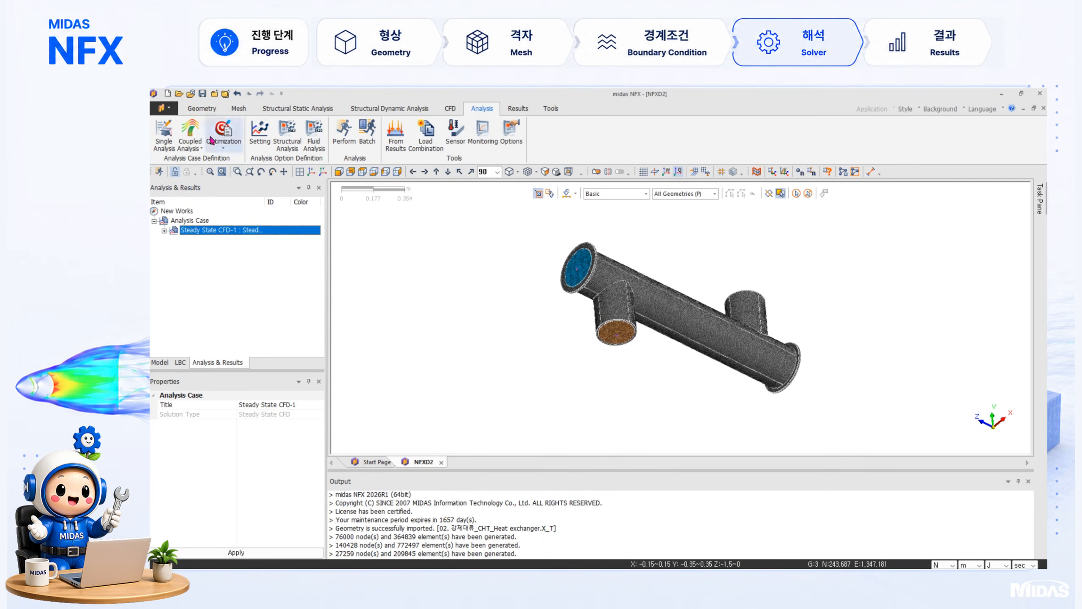
Save the model as Heat Exchanger and start solving the Steady State CFD-1 case.
left_click(203, 94)
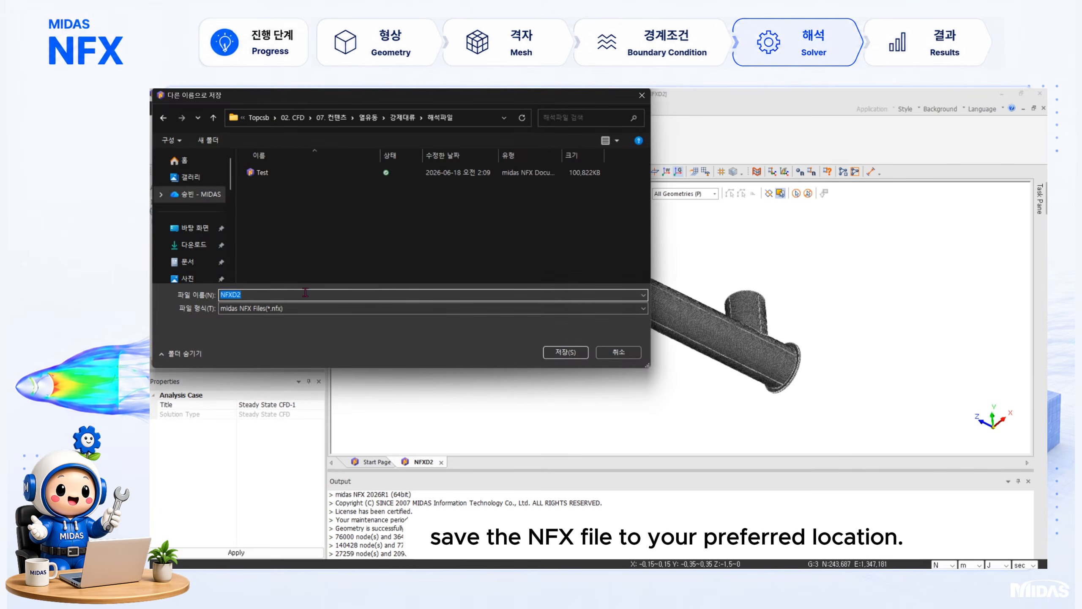
type("Heat Exchanger")
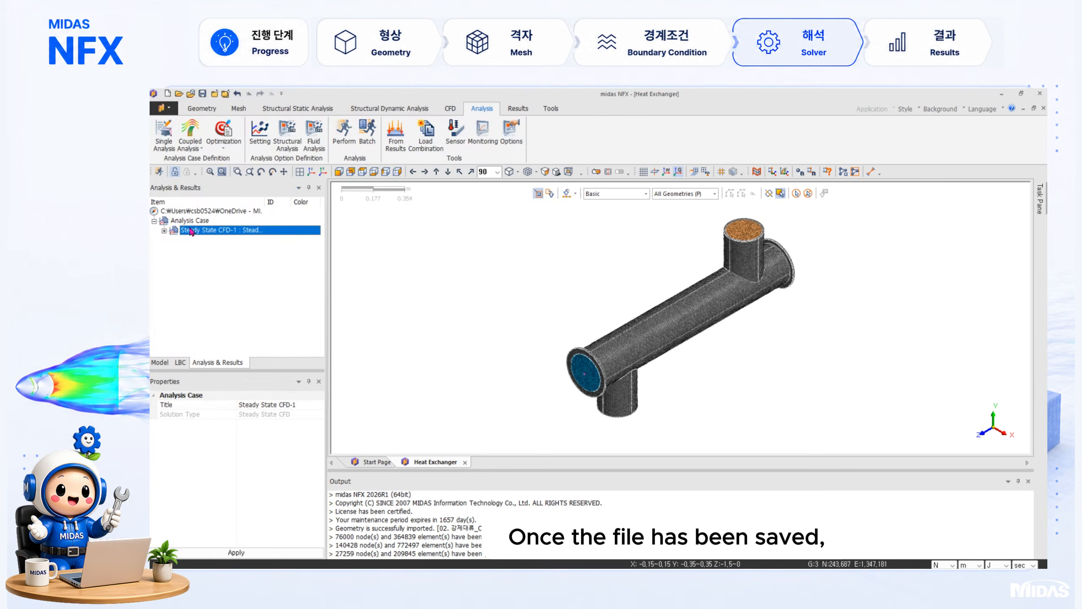
right_click(188, 231)
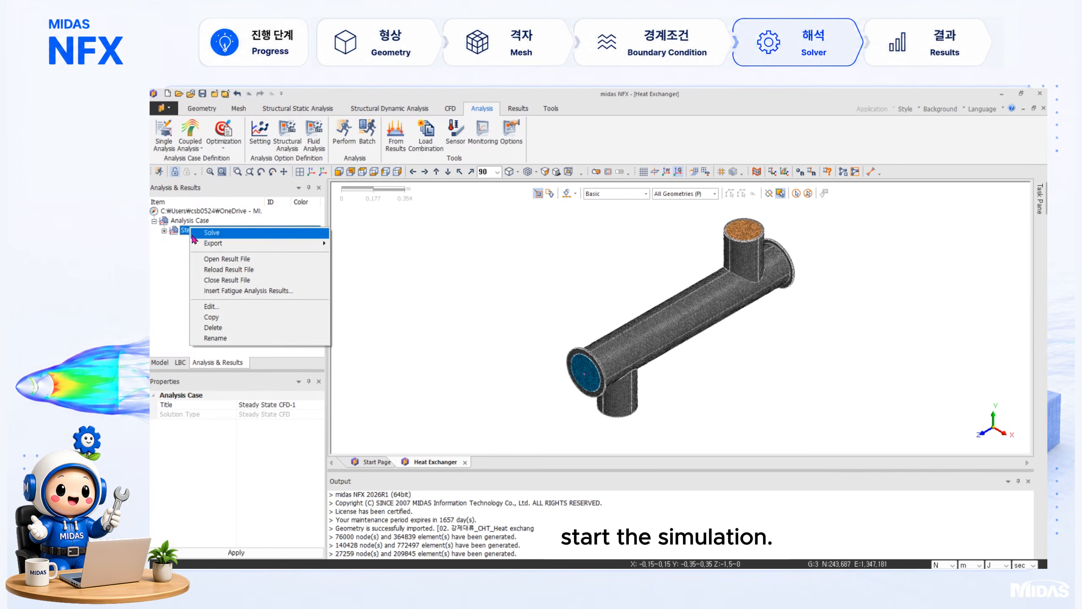
left_click(229, 233)
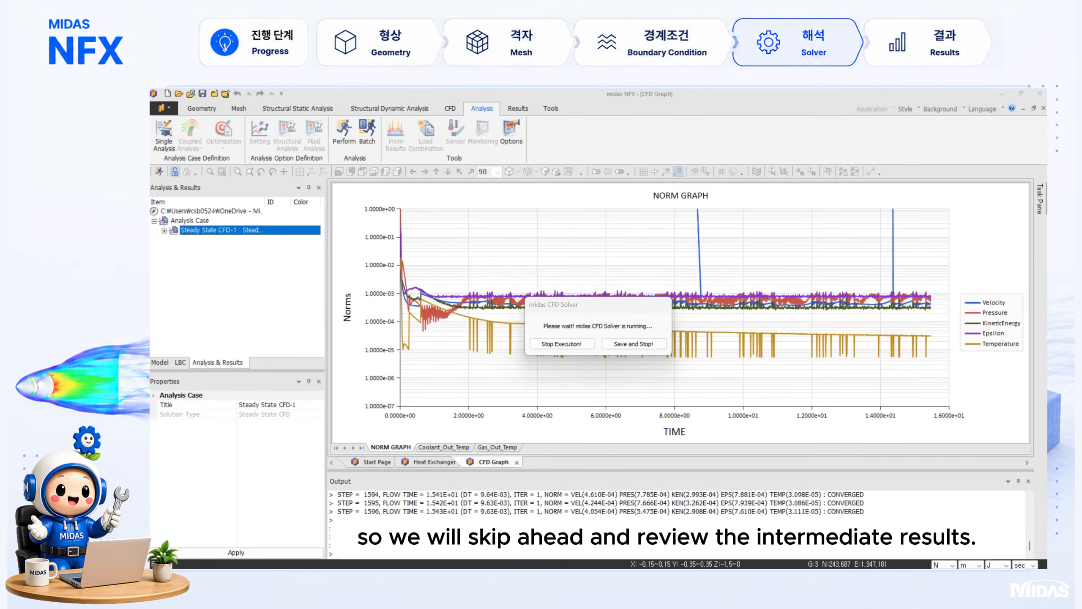
Stop the solver while saving its results, and display the temperature contour of increment INCR=0164 on the model.
left_click(634, 343)
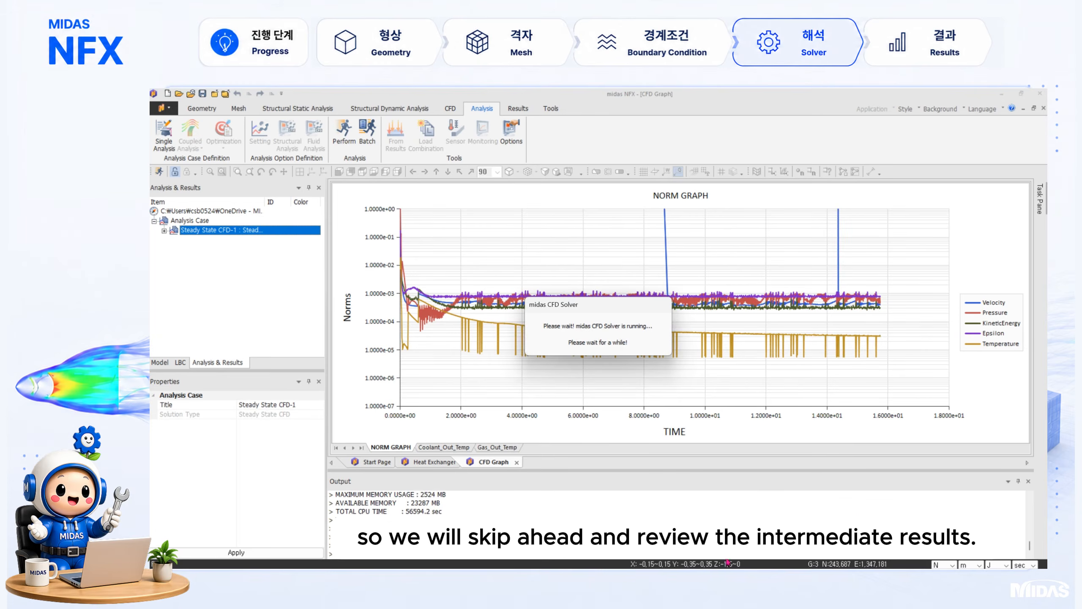
left_click(437, 462)
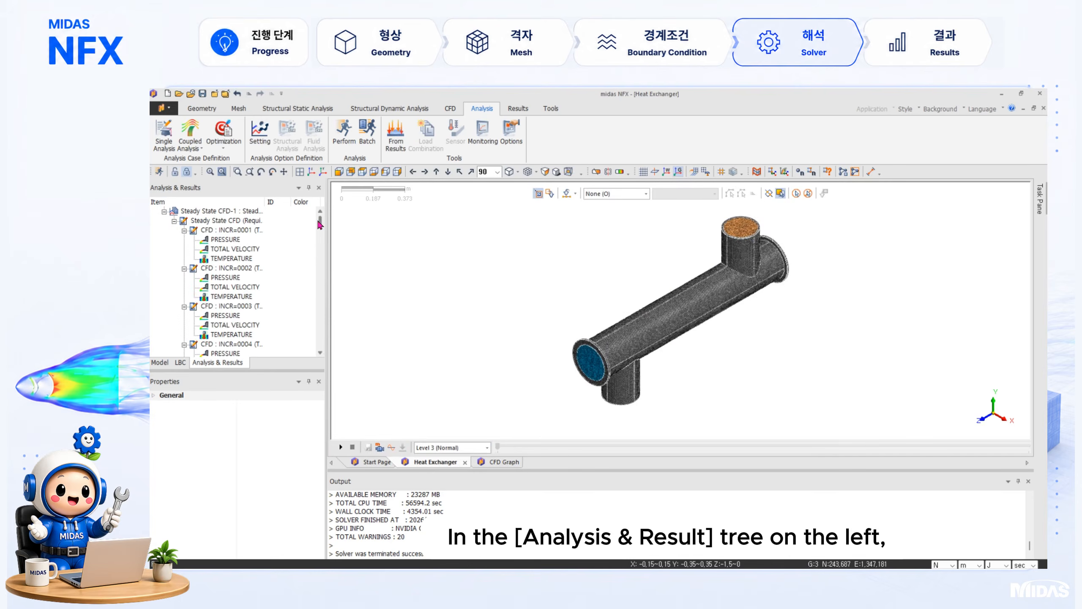
left_click_drag(319, 225, 321, 362)
double_click(242, 345)
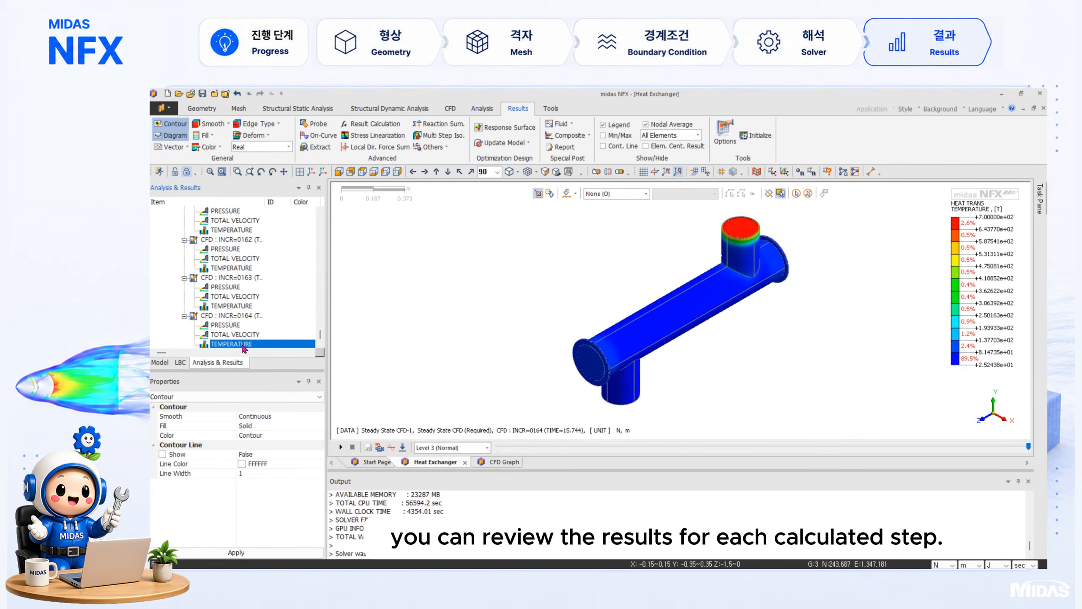
Hide the Heat Exchanger mesh set and display the total velocity contour of increment INCR=0164.
left_click(158, 362)
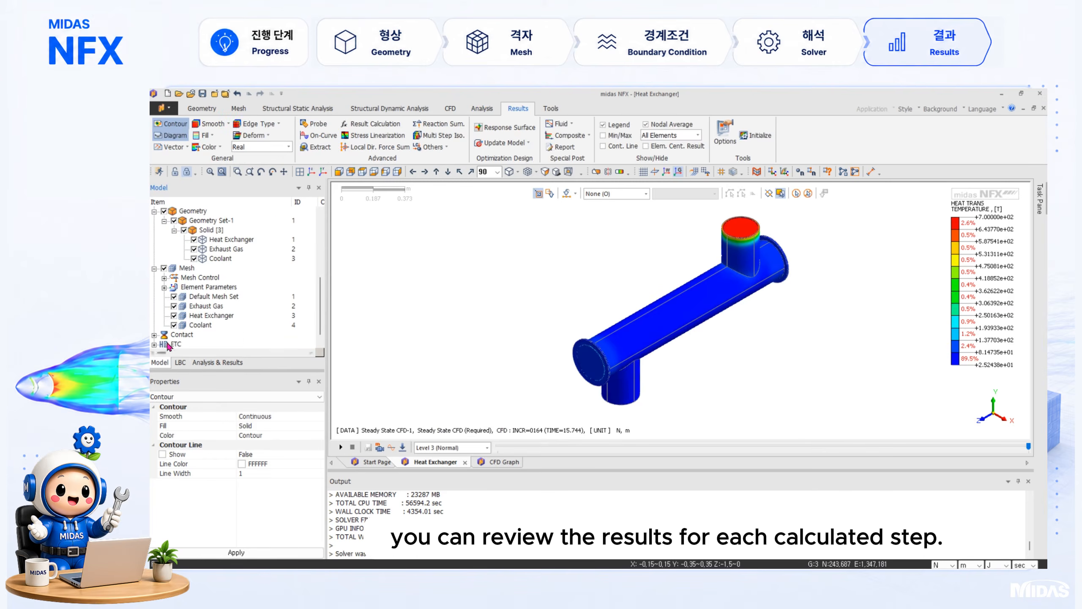
left_click(235, 365)
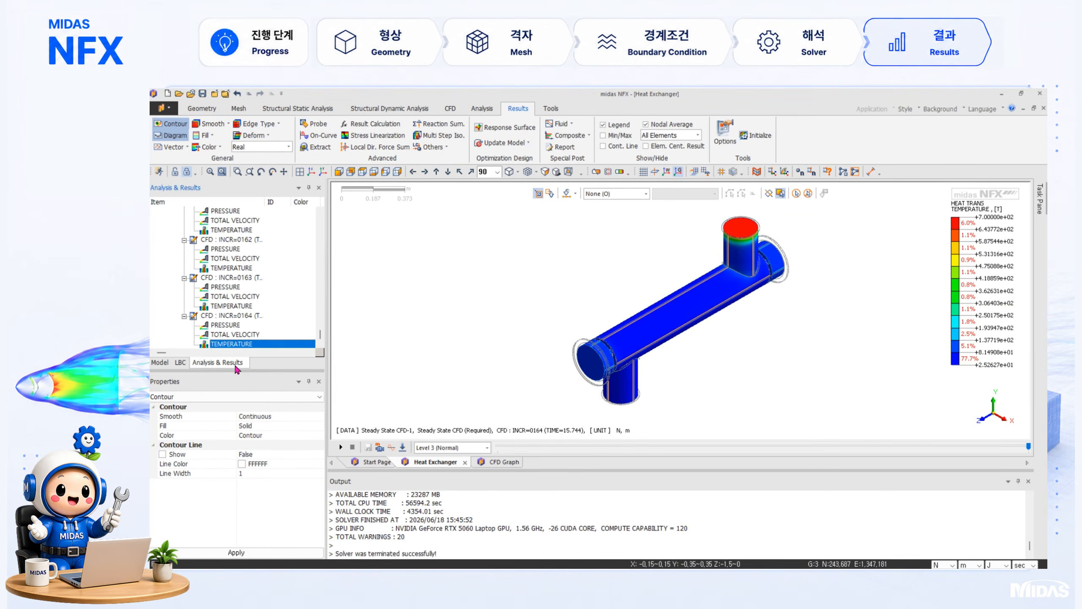
double_click(236, 335)
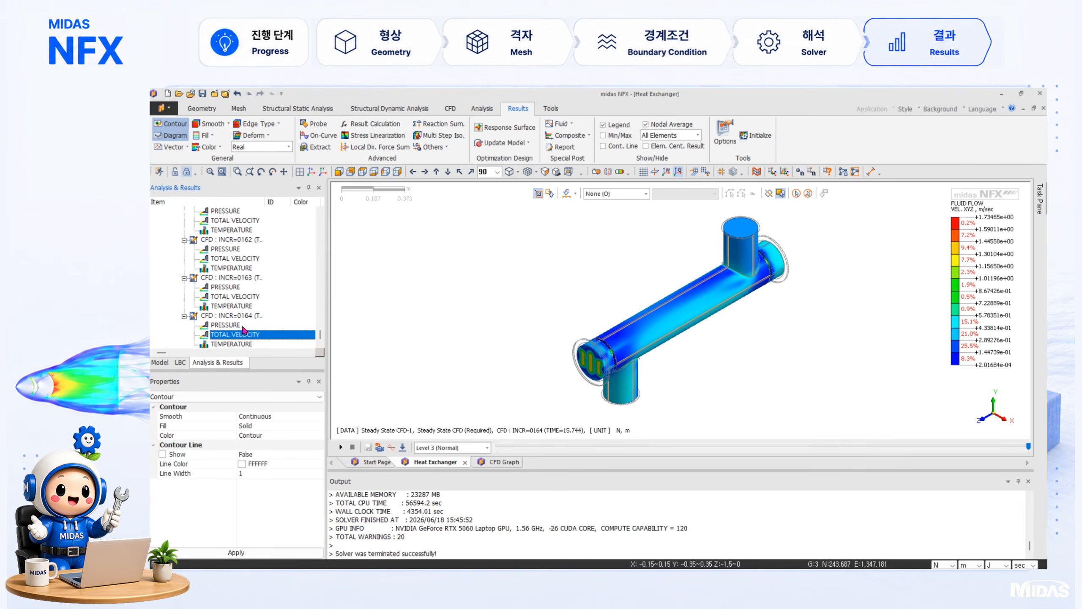
View the velocity contour on the Exhaust Gas mesh set without Coolant, and switch the display to Coolant with Exhaust Gas hidden.
left_click(159, 362)
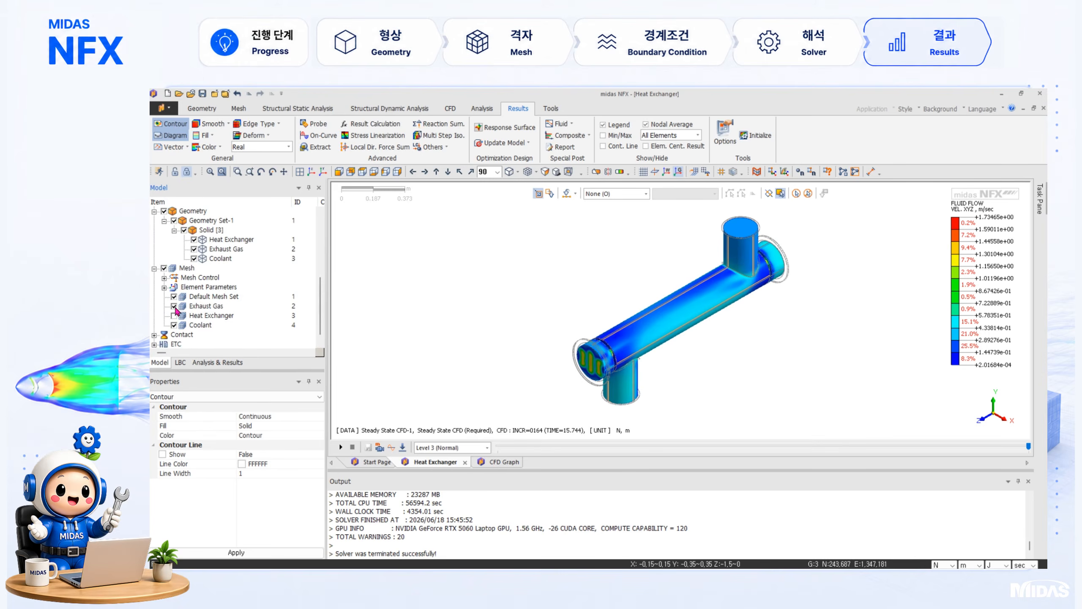
left_click(174, 324)
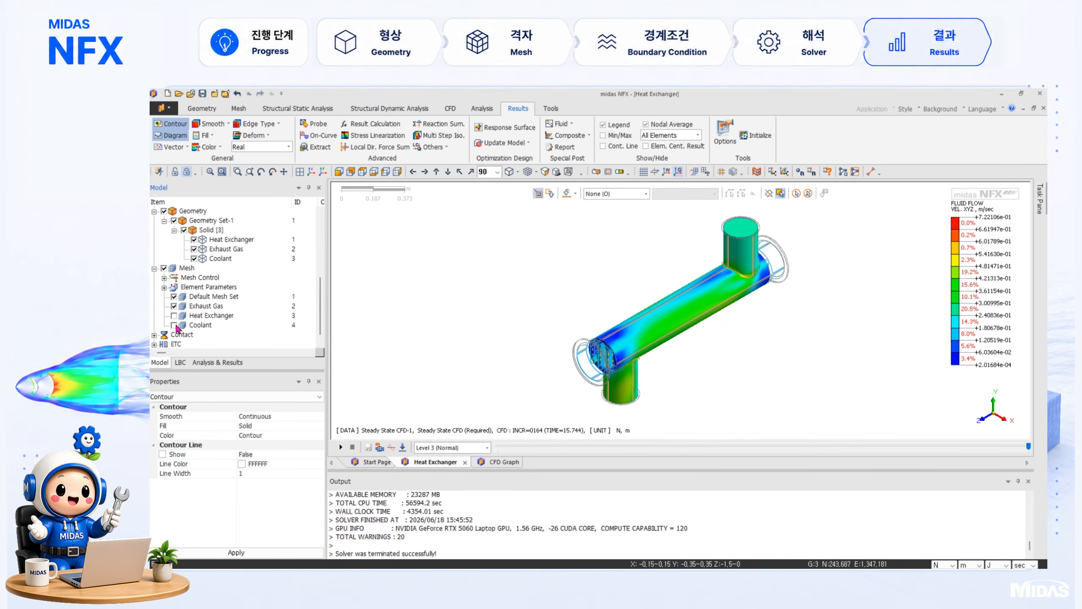
left_click(174, 306)
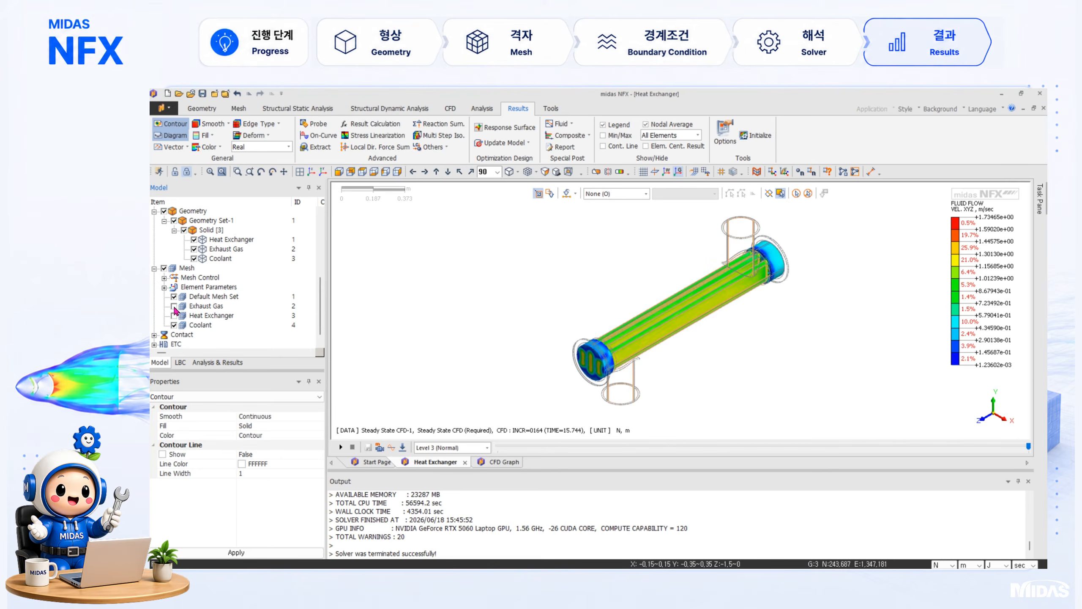
Show the Exhaust Gas mesh set alongside Coolant and display the pressure contour of increment INCR=0164.
left_click(174, 306)
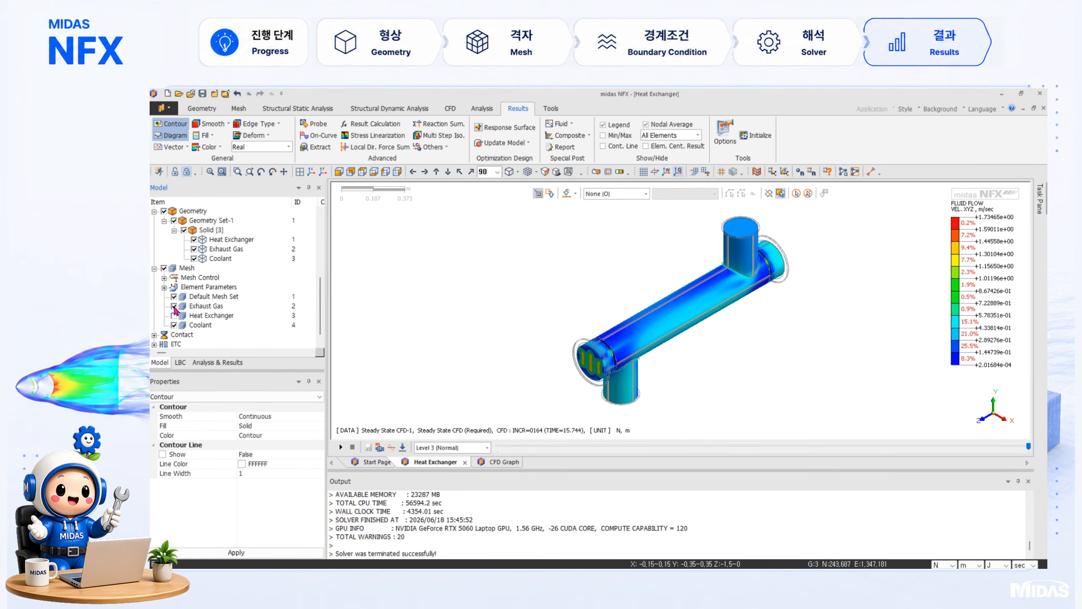
left_click(203, 362)
double_click(226, 325)
left_click(160, 363)
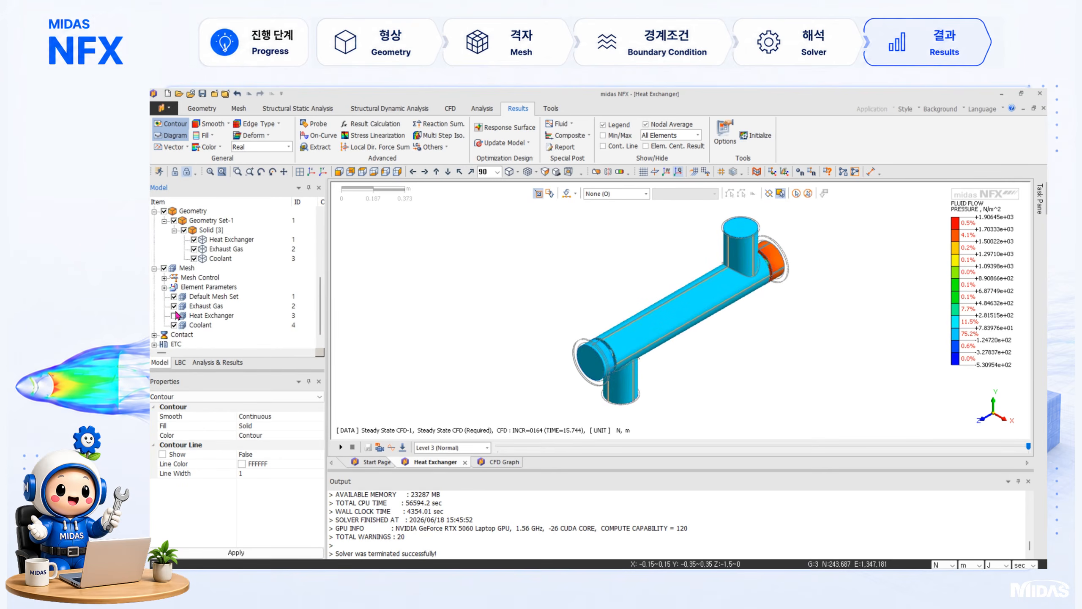
View the pressure contour on the Exhaust Gas and Coolant mesh sets separately, and hide both.
left_click(174, 325)
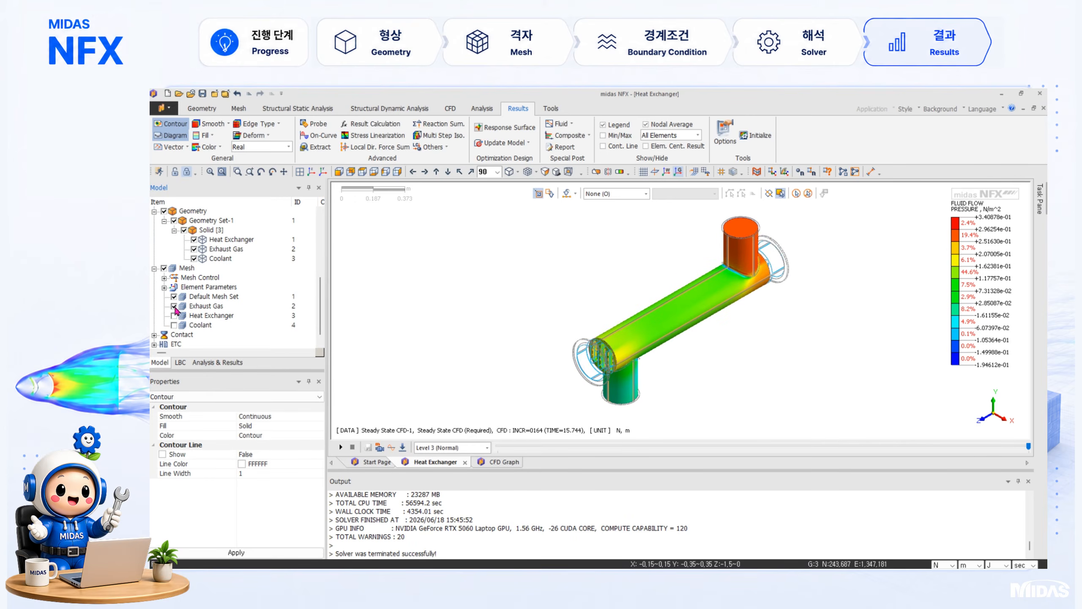
left_click(174, 306)
left_click(174, 325)
left_click(174, 325)
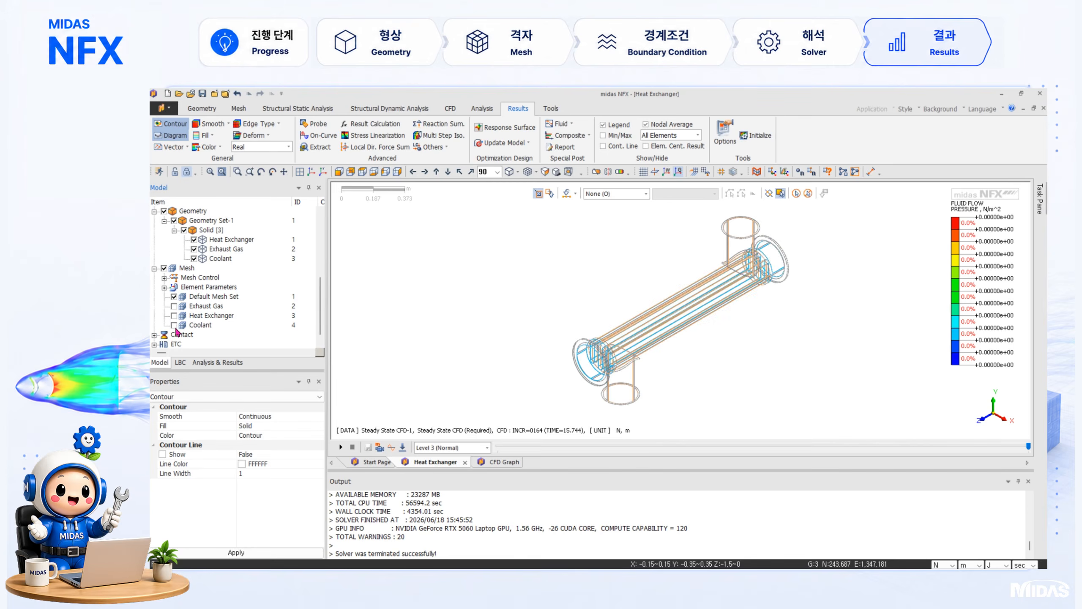
Show the Exhaust Gas and Coolant mesh sets and display the total velocity contour of increment INCR=0164.
left_click(174, 307)
left_click(174, 324)
left_click(232, 364)
double_click(223, 336)
Turn off the contour display and add a reversed X-direction slice plane vector named Plane1 at distance 0 m.
left_click(170, 123)
left_click(172, 147)
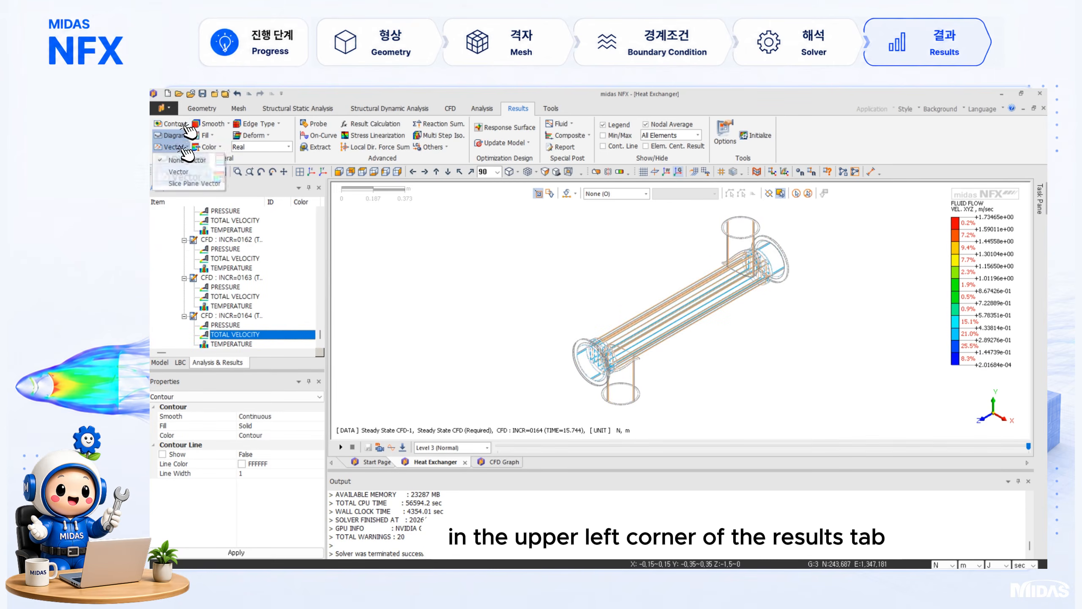
left_click(190, 185)
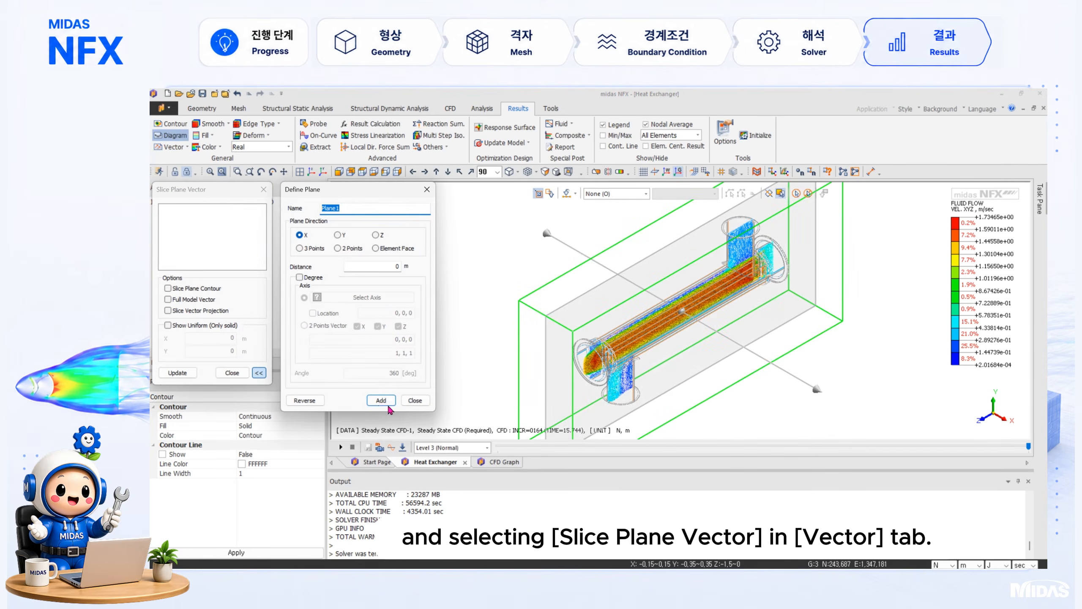
left_click(306, 402)
left_click(381, 400)
left_click(414, 400)
Examine the velocity vectors on the Plane1 section in the side view, including close up at the lower pipe.
left_click(395, 173)
left_click(473, 172)
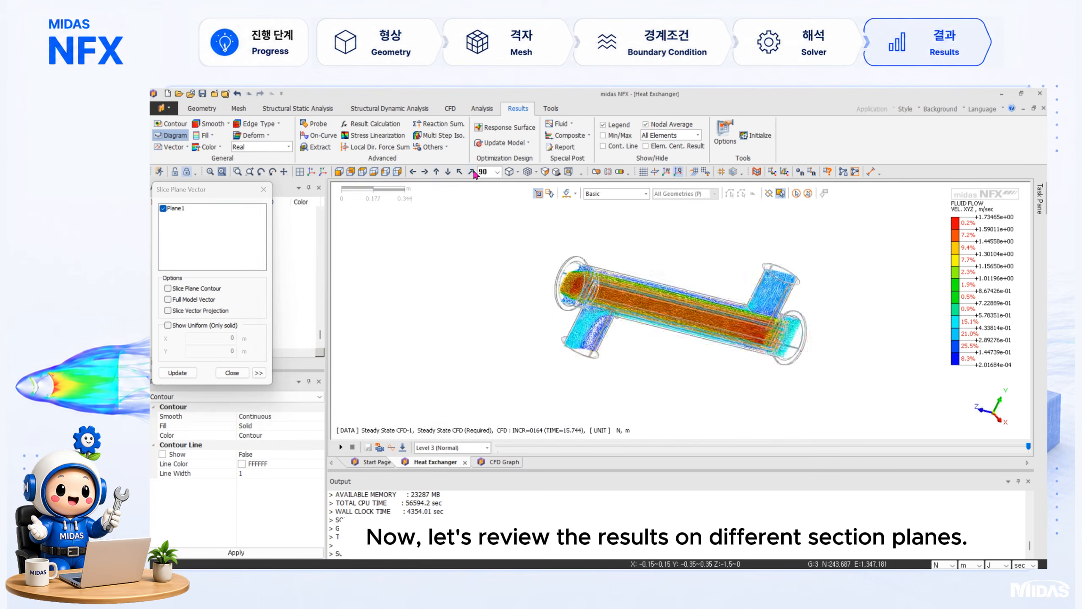
left_click(462, 174)
scroll(674, 308, "up", 11)
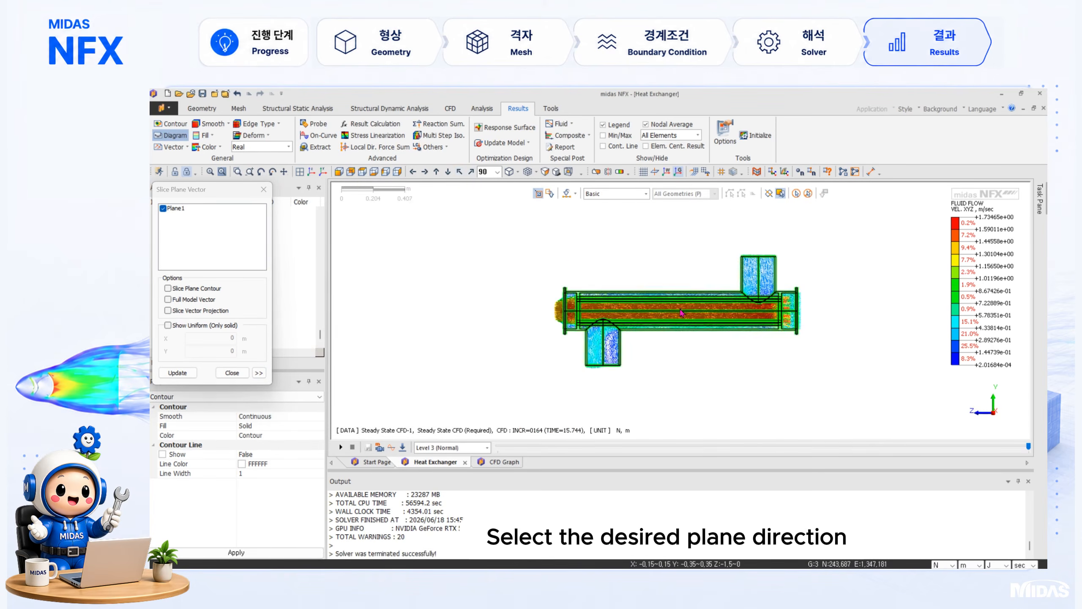
scroll(494, 396, "up", 15)
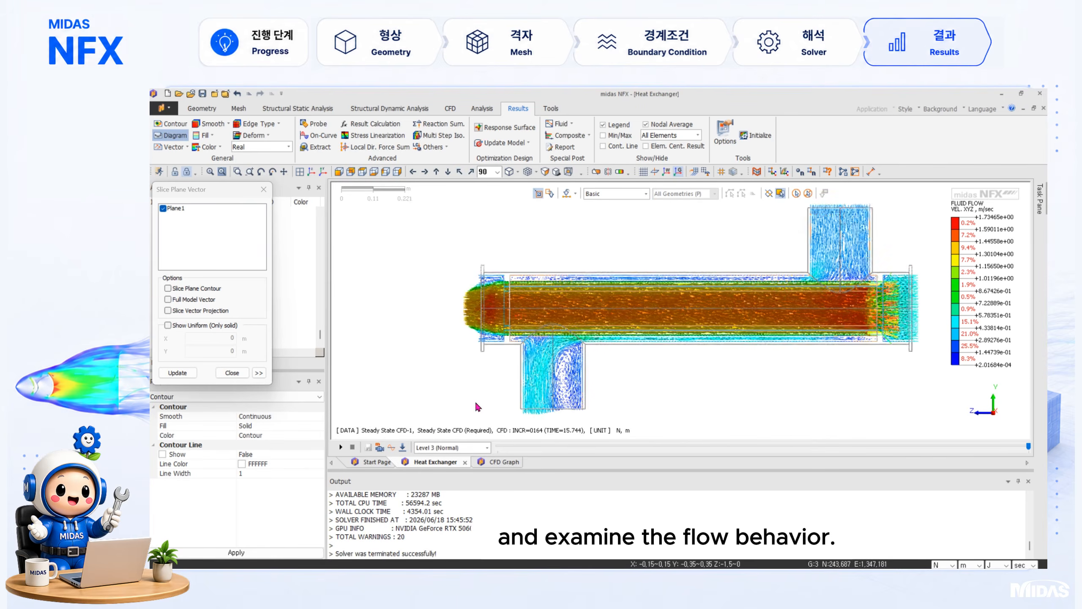
scroll(497, 398, "down", 6)
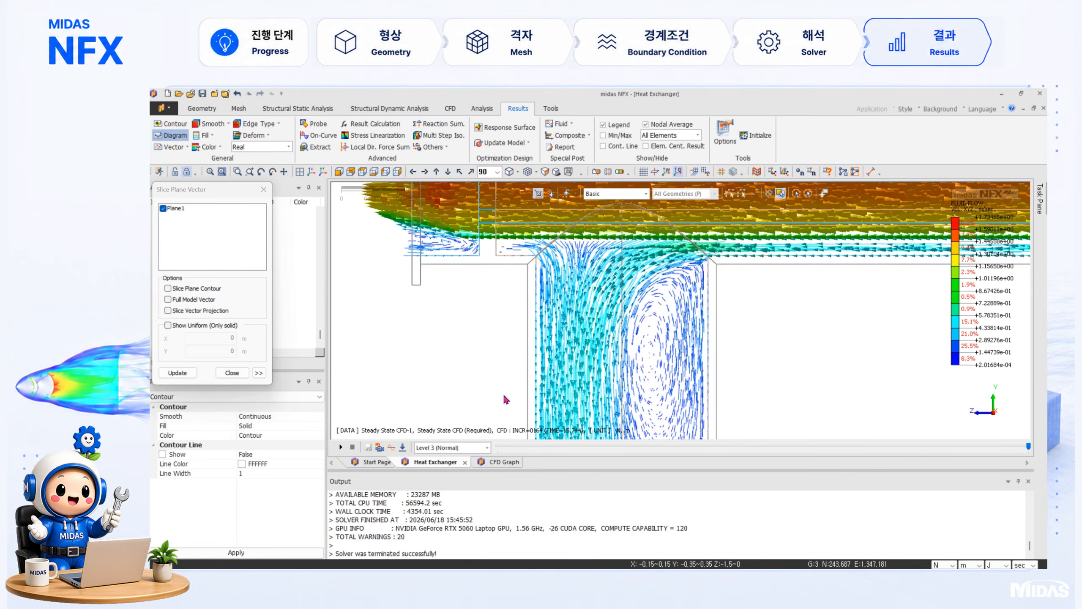
scroll(505, 399, "down", 3)
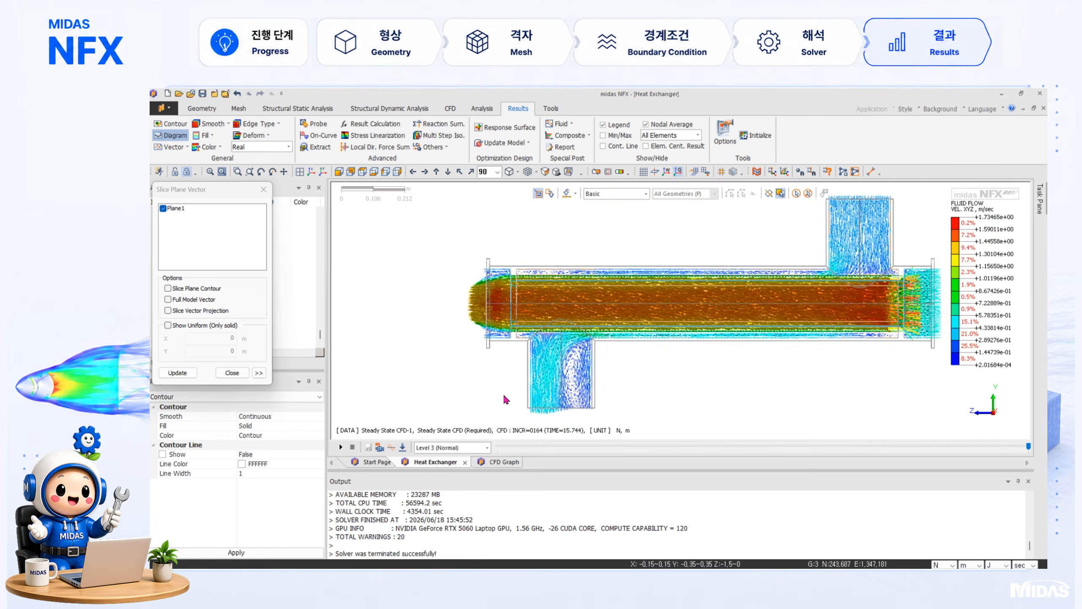
View the velocity vectors on Plane1 with Slice Plane Contour enabled, and close the slice plane vector settings.
left_click(233, 374)
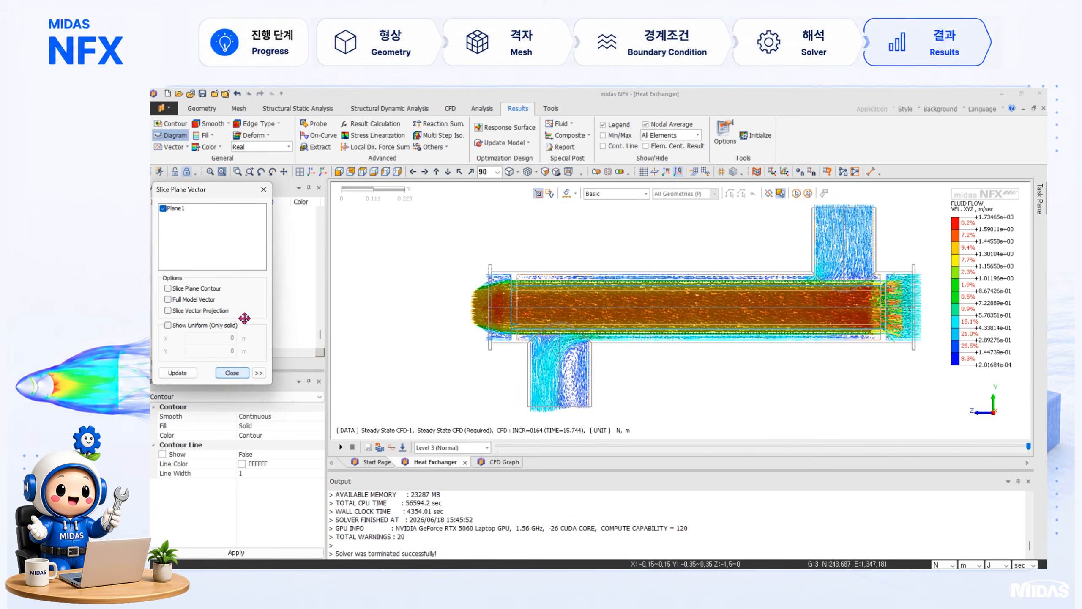
left_click(214, 291)
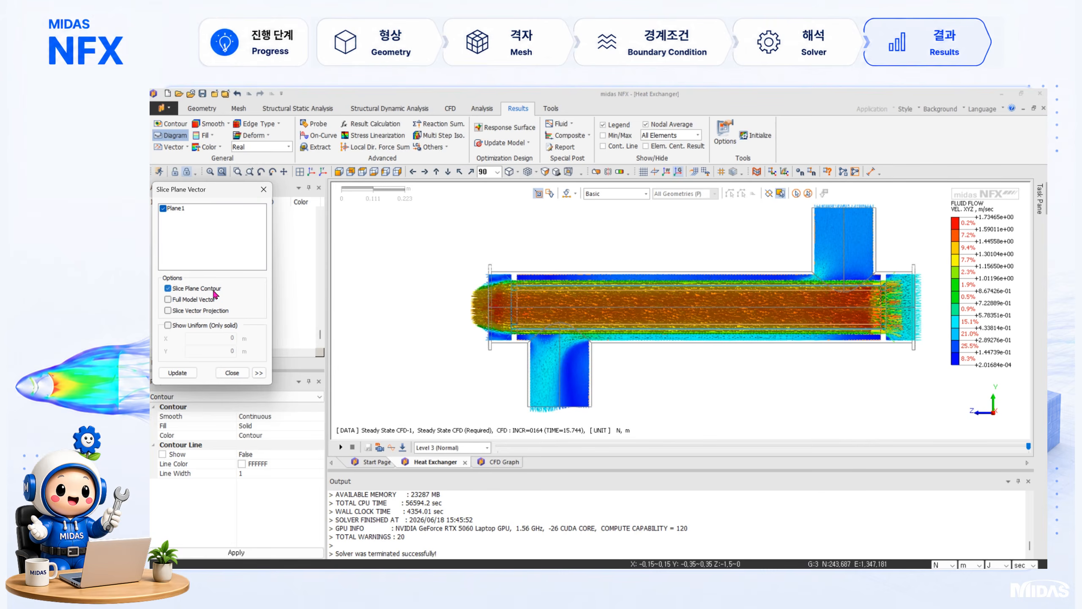
left_click(232, 372)
Set the vector display to None Vector and turn the contour display back on.
left_click(172, 146)
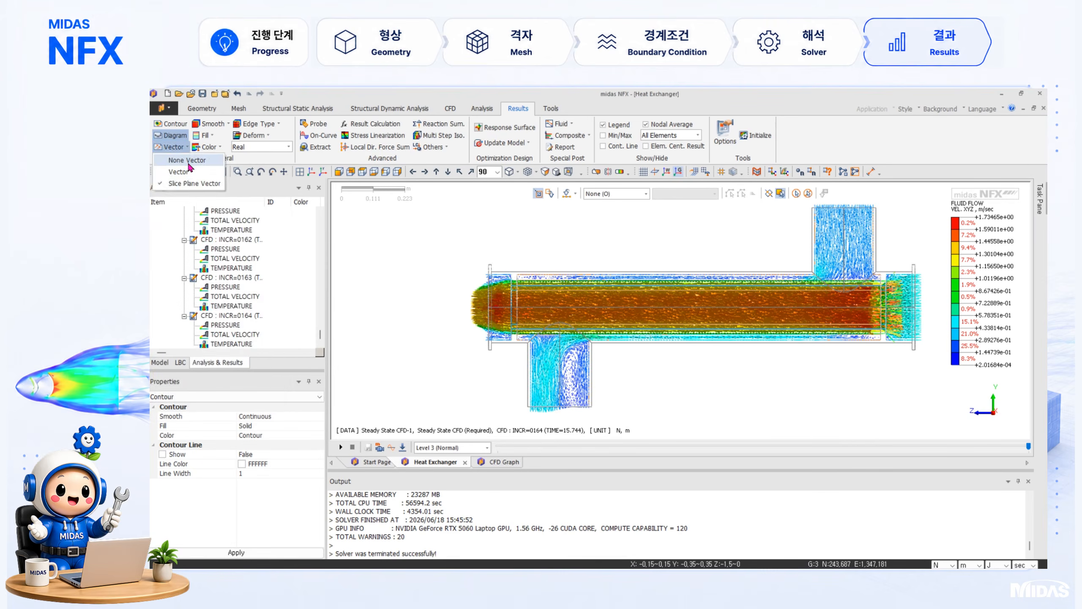
left_click(188, 162)
left_click(181, 126)
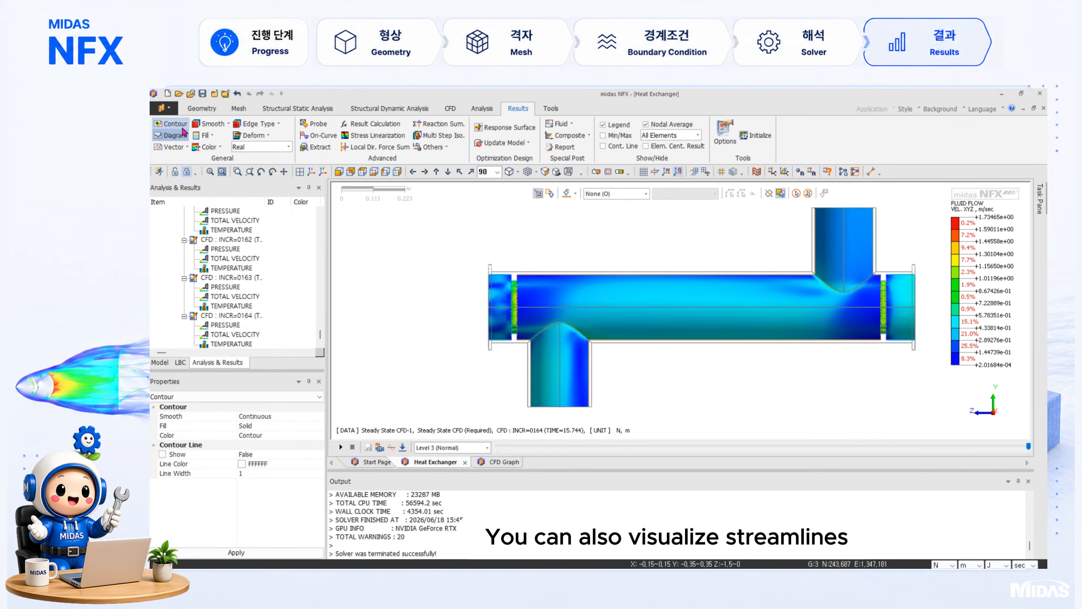
Generate flow paths through the heat exchanger starting from four faces, including both side pipe openings and the main tube ends.
left_click(568, 125)
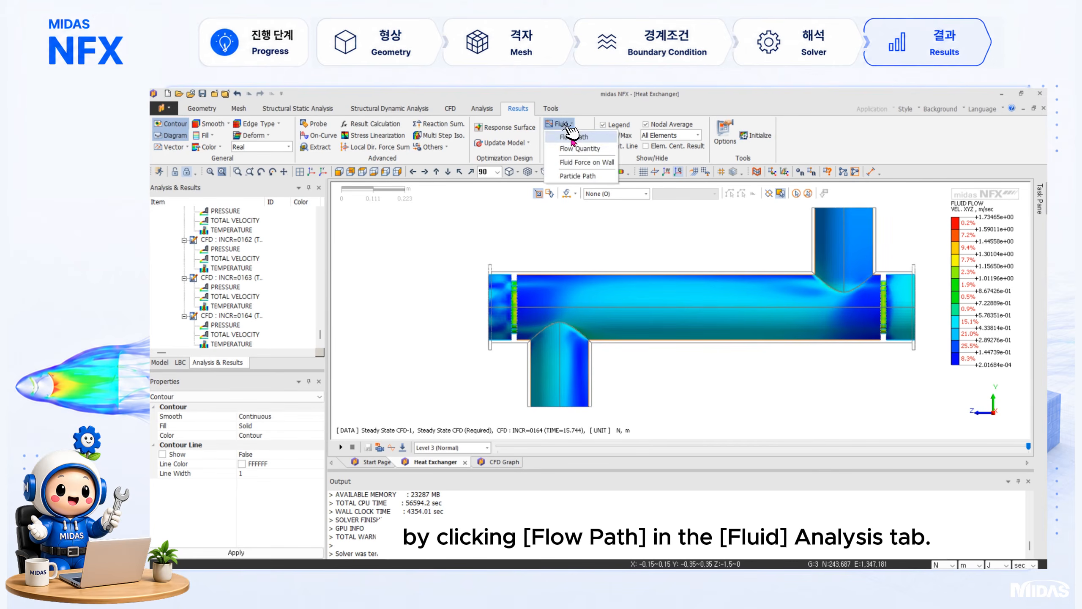
left_click(573, 137)
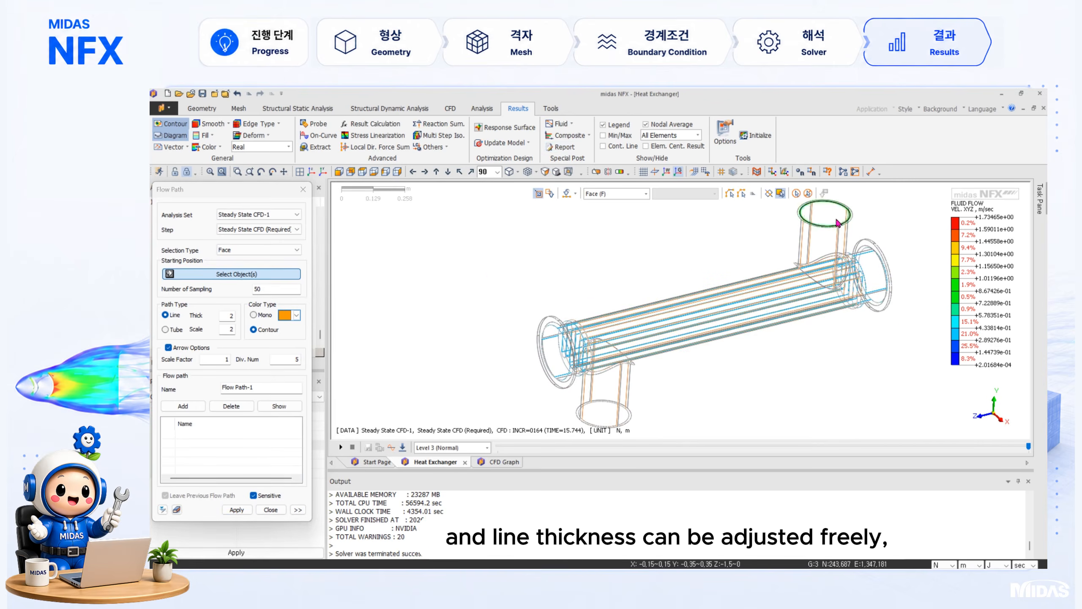
left_click(824, 208)
middle_click_drag(738, 402, 723, 384)
left_click(621, 352)
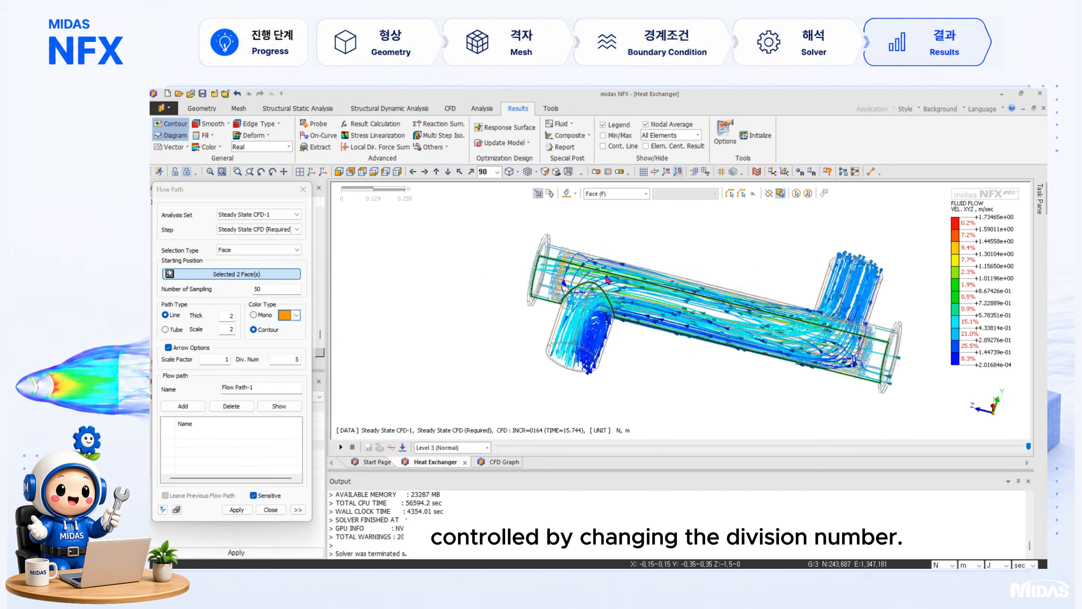
middle_click_drag(607, 280, 558, 299)
left_click(830, 301)
middle_click_drag(618, 324, 715, 354)
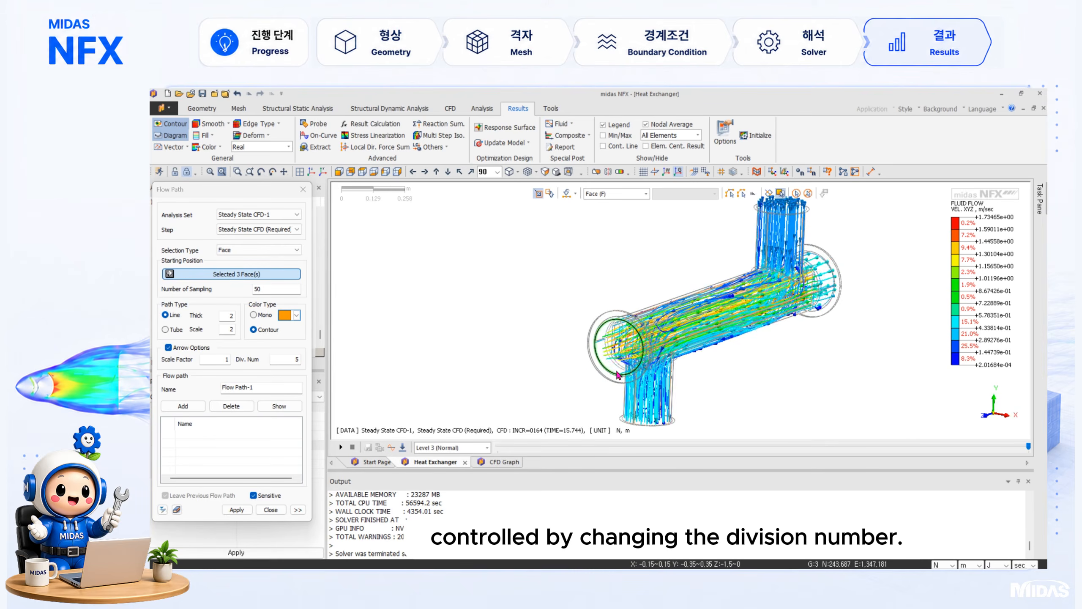
left_click(618, 375)
scroll(471, 302, "down", 2)
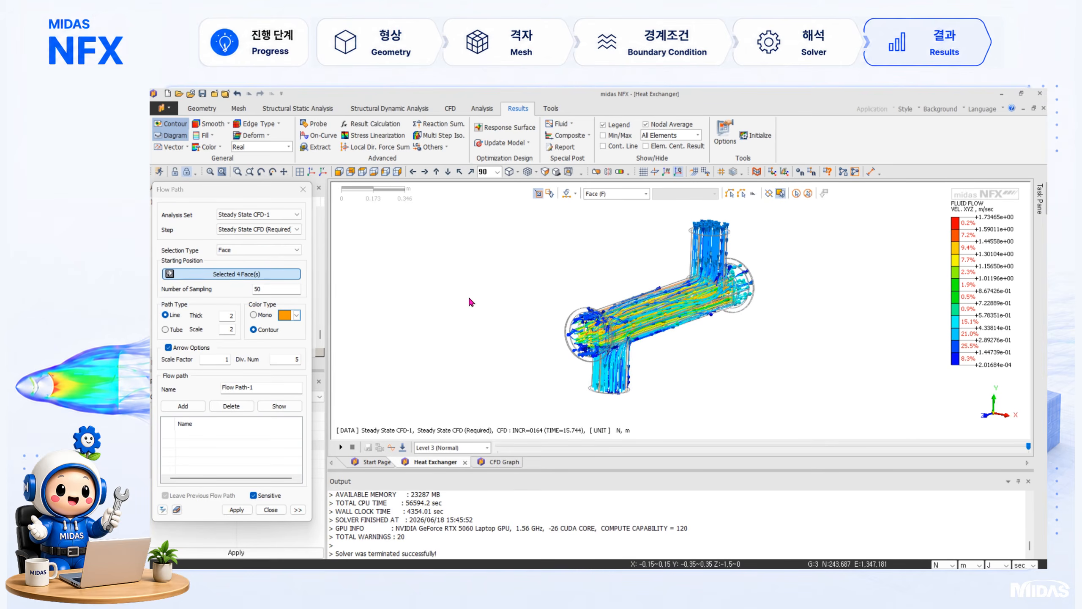
Set the flow path sampling number to 100, line thickness to 1, arrow division number to 1 and arrow scale factor to 0.
double_click(274, 288)
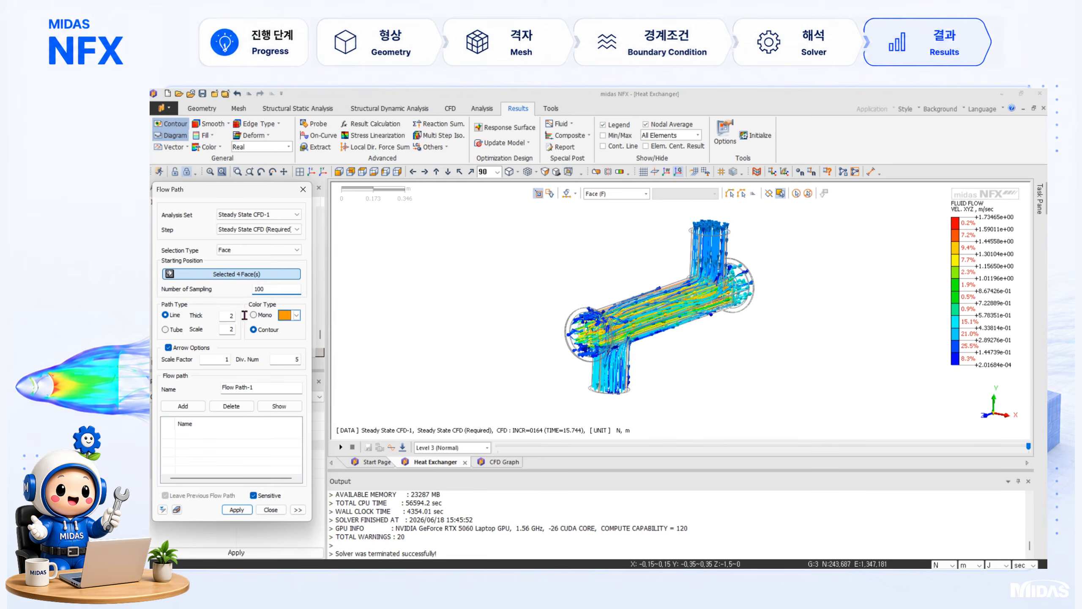
left_click_drag(227, 315, 244, 315)
type("1")
left_click_drag(289, 357, 336, 366)
type("1")
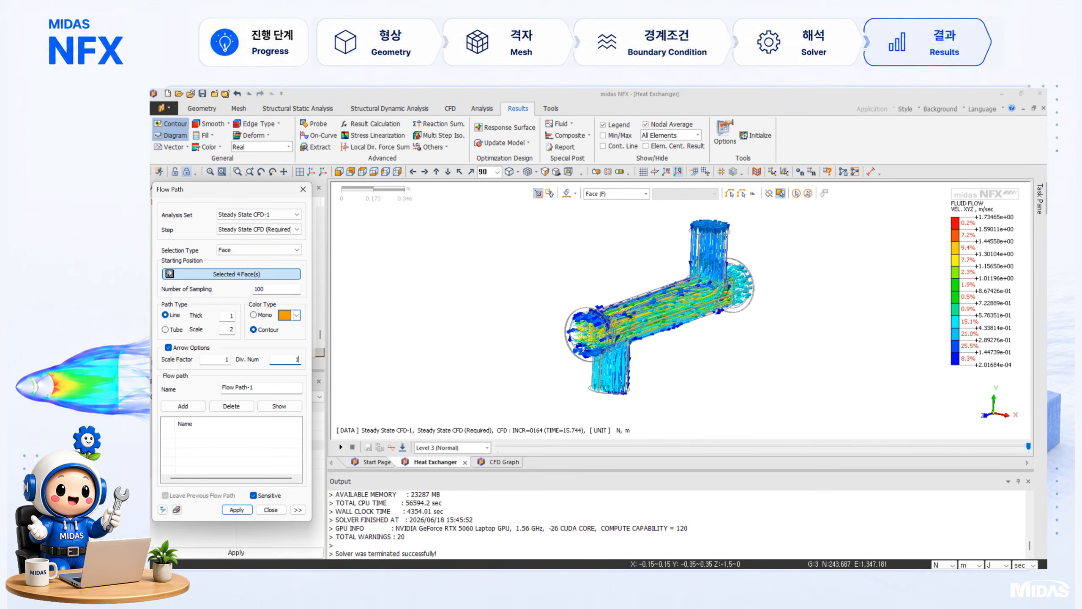
left_click_drag(221, 359, 261, 361)
type("0")
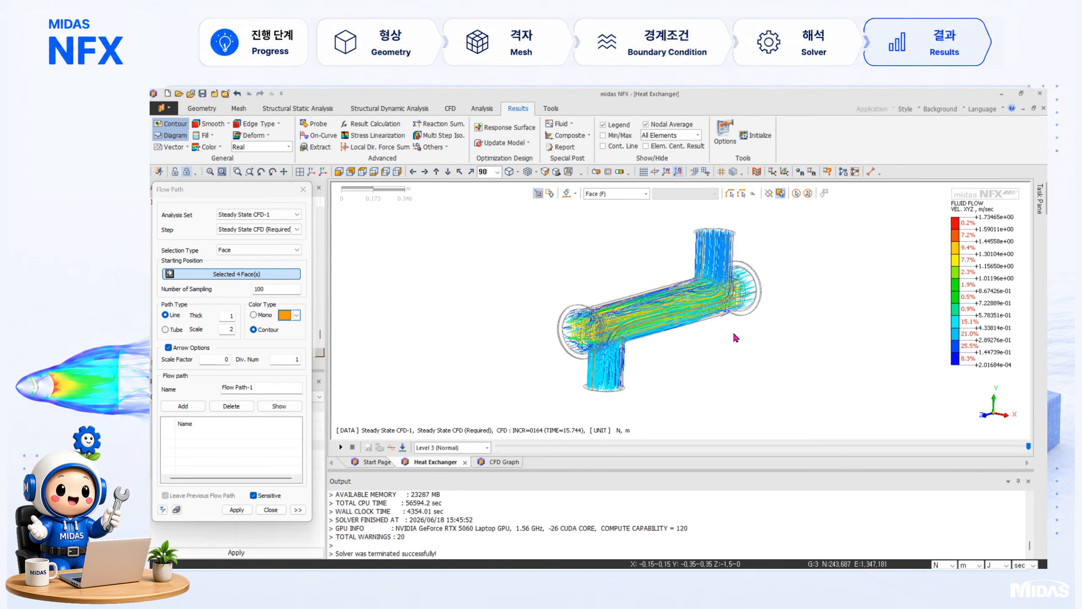
Examine the streamlines through the main tube and side pipes in the side view, and close the flow path settings.
left_click(459, 171)
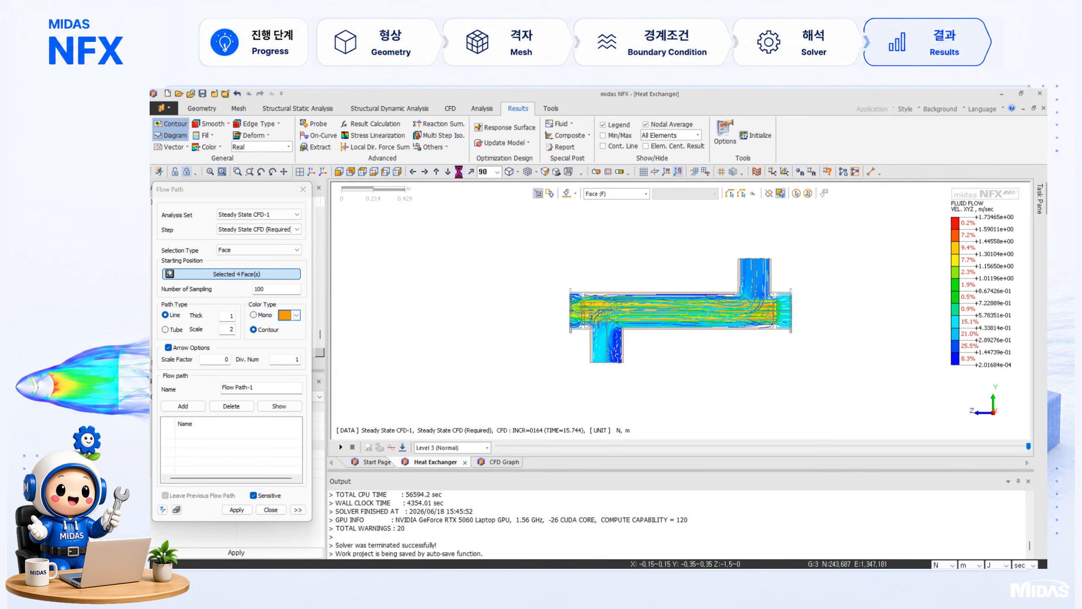
scroll(670, 343, "up", 4)
middle_click_drag(671, 343, 662, 377)
scroll(654, 387, "up", 2)
scroll(658, 380, "down", 1)
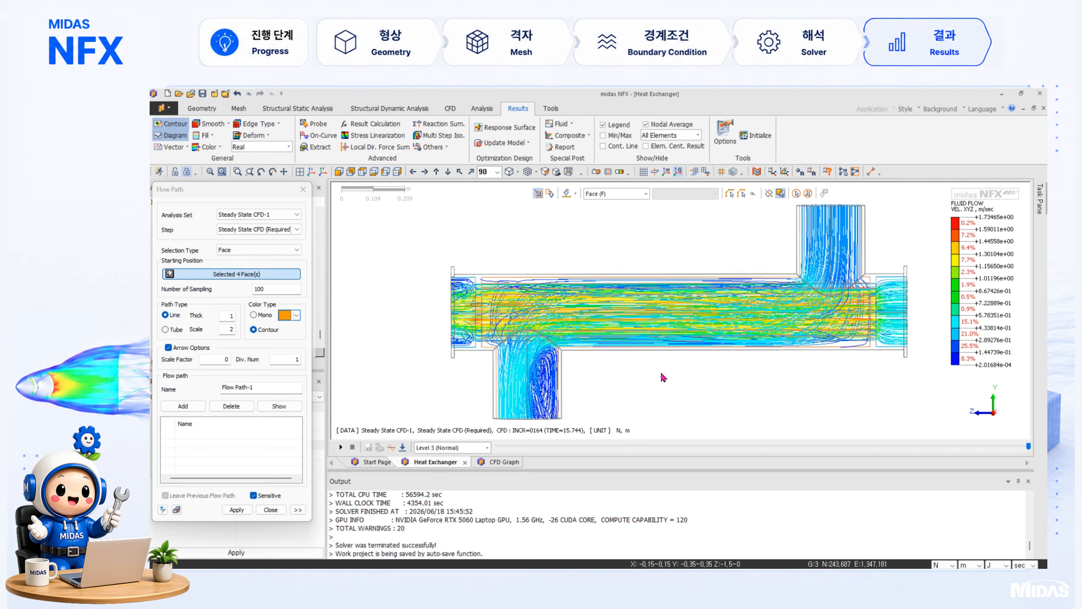
left_click(303, 190)
Display the temperature contour of increment INCR=0164 and show the Heat Exchanger mesh set again.
left_click(232, 334)
double_click(250, 335)
left_click(169, 362)
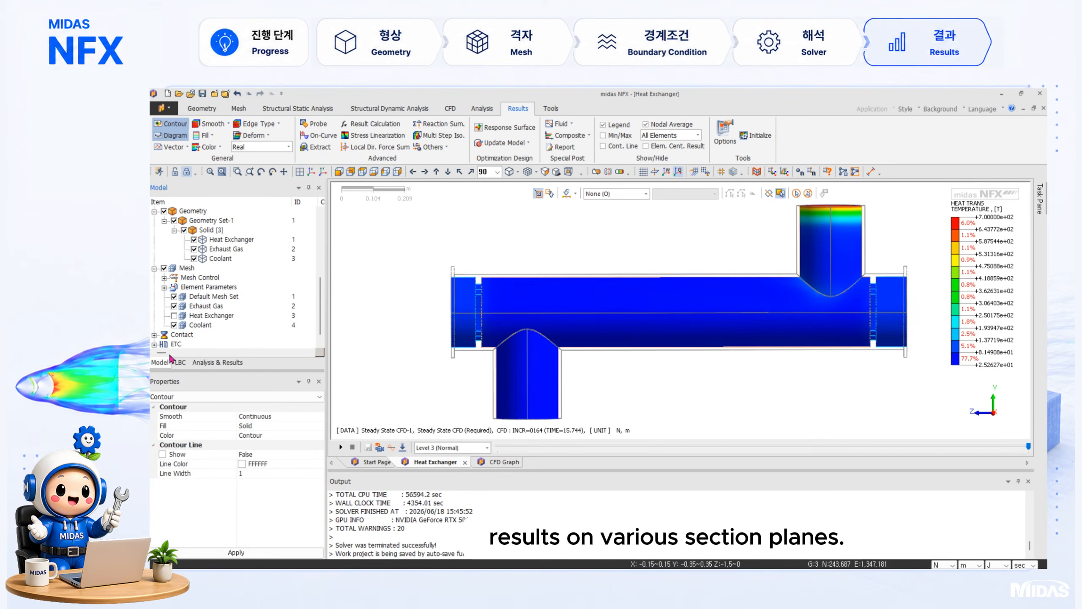
left_click(217, 362)
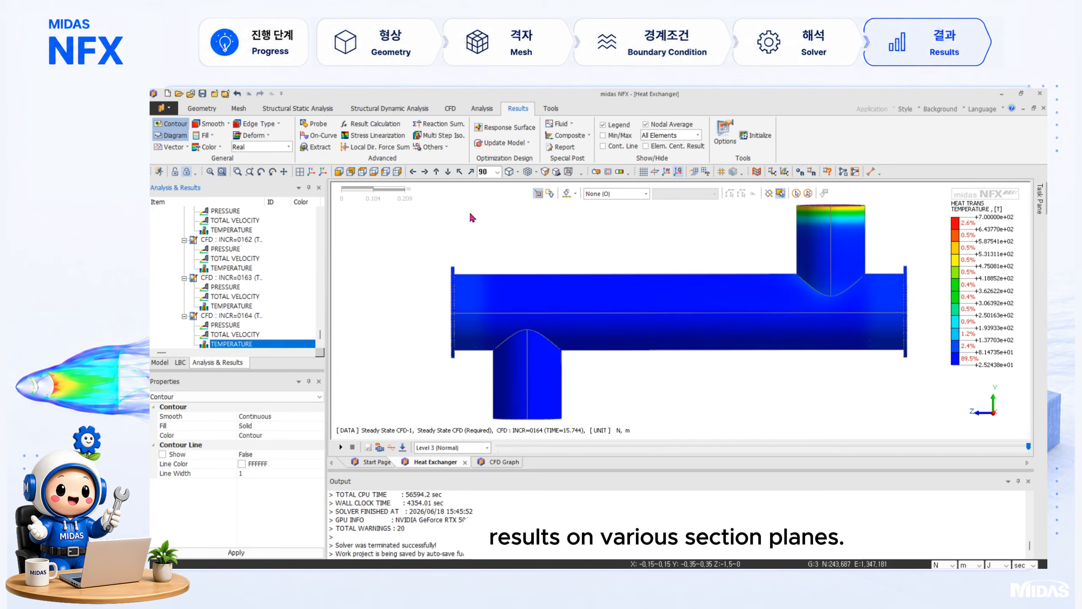
Define an X-direction clipping plane named Plane2 and shift it across the model to examine the internal temperature distribution.
left_click(595, 171)
middle_click_drag(662, 256, 782, 334)
left_click(323, 171)
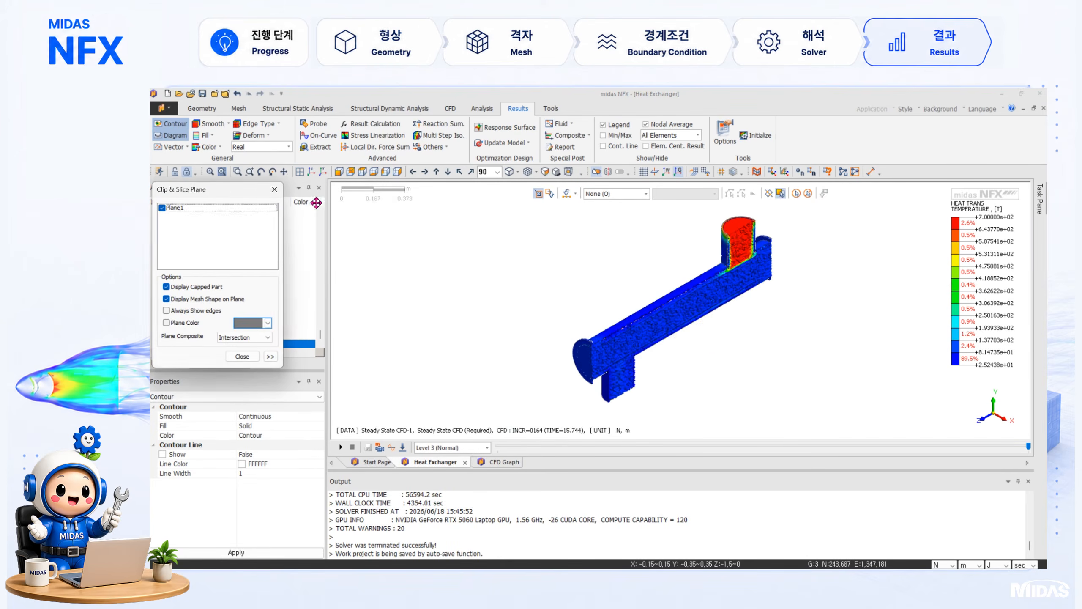
left_click_drag(238, 191, 432, 217)
left_click(465, 381)
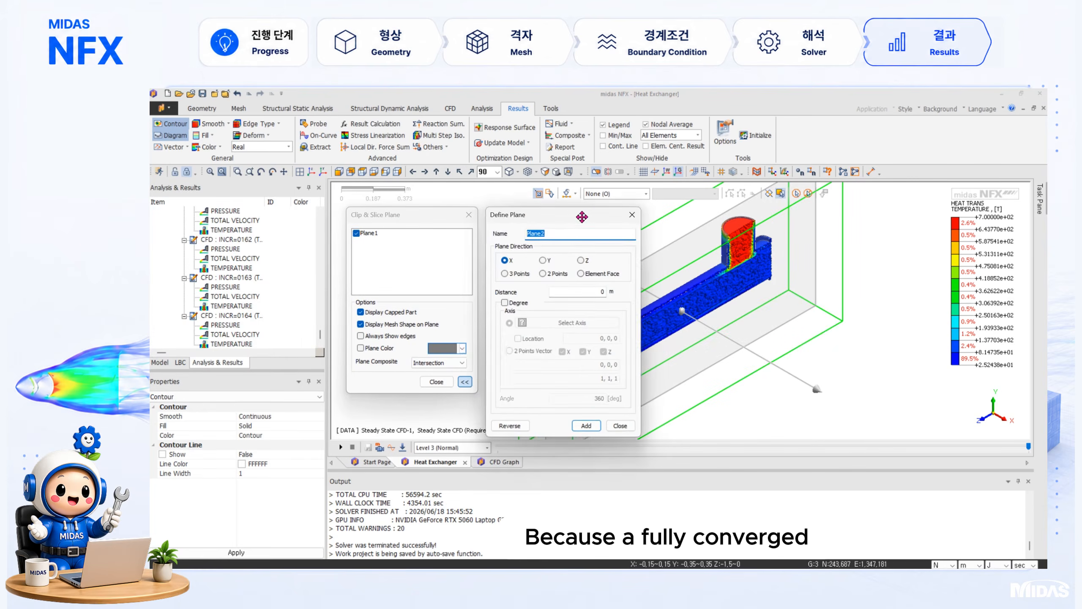
left_click(788, 311)
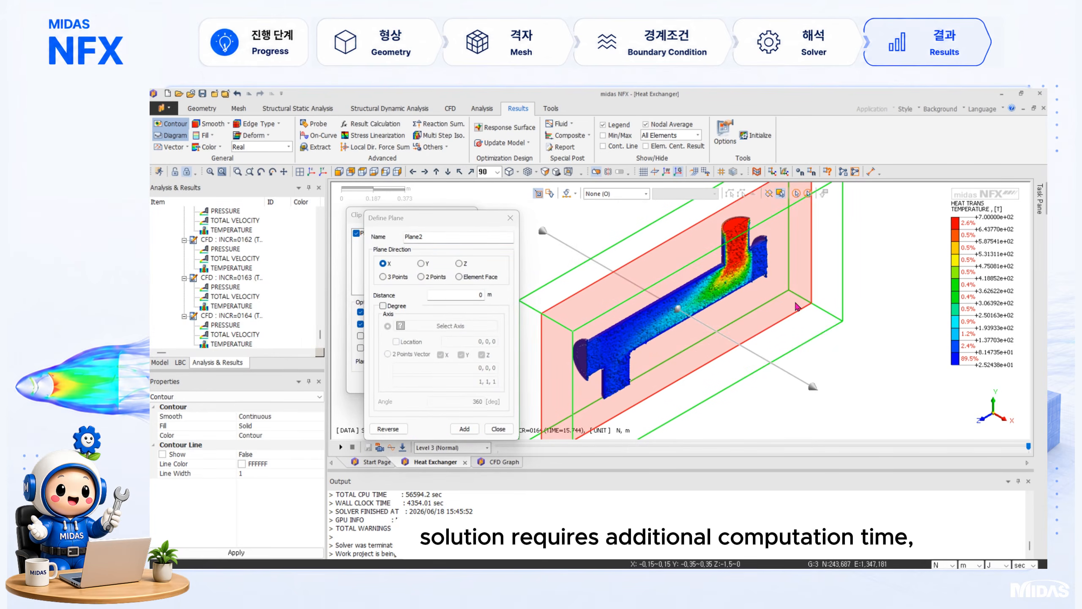
mouse_move(796, 302)
left_mouse_down()
mouse_move(814, 337)
mouse_move(803, 319)
left_mouse_up()
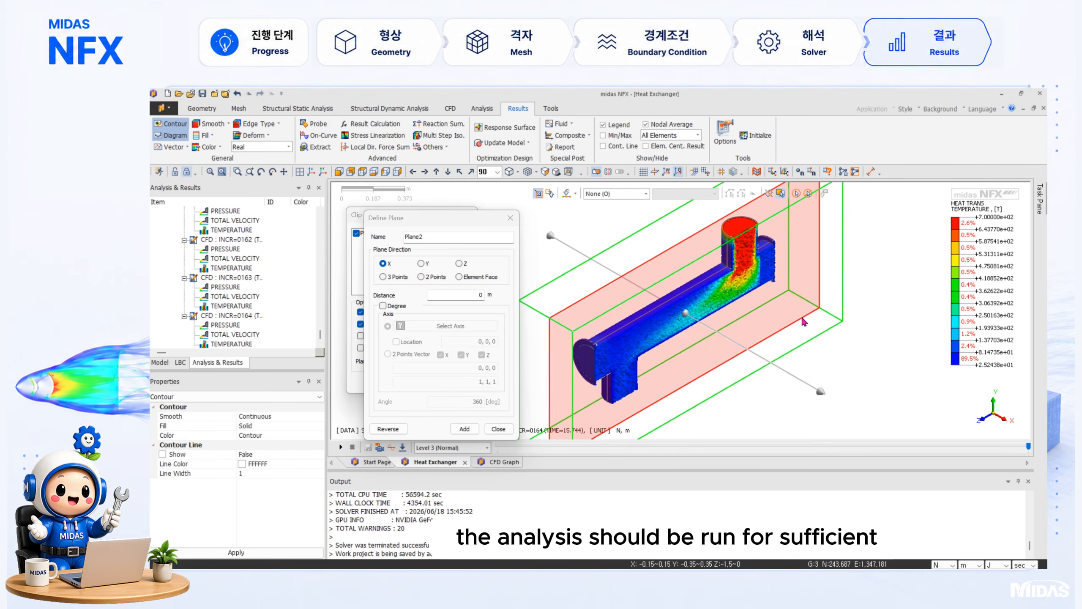
Add Plane2, then deactivate Plane1 and the mesh shape on the plane so that only Plane2 clips the model.
left_click(464, 428)
left_click(498, 429)
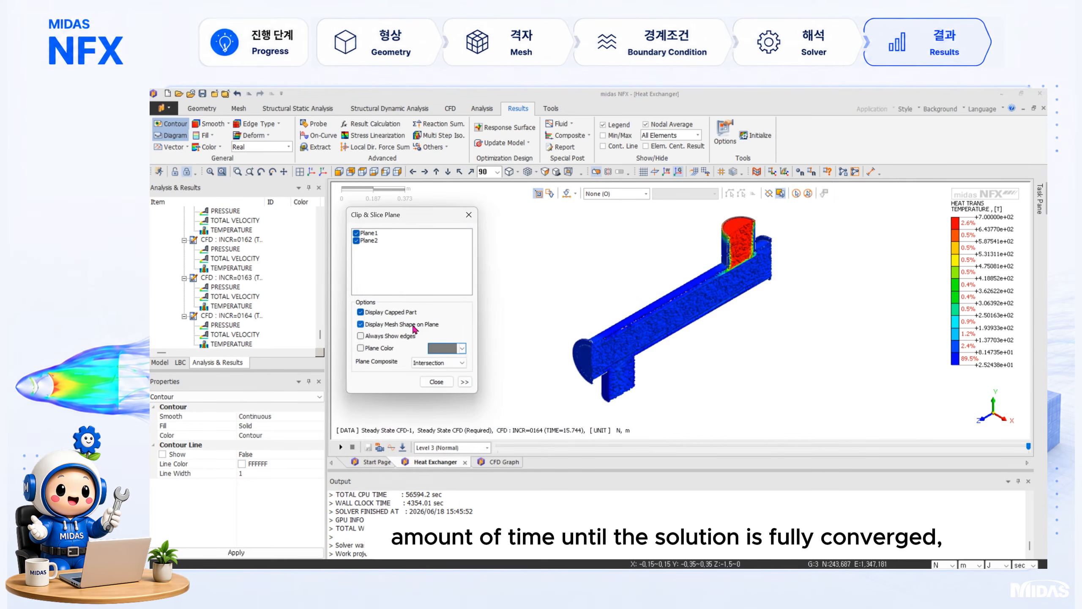
left_click(435, 382)
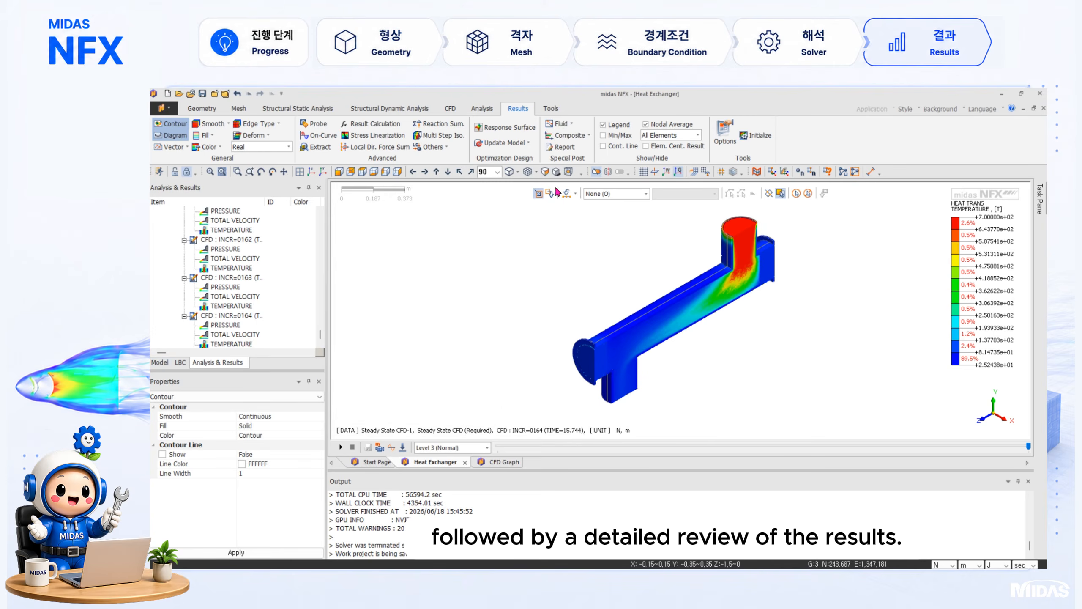
Deactivate Plane2 and clip the temperature contour with a new Y-direction plane named Plane3 at distance 0 m.
left_click(596, 171)
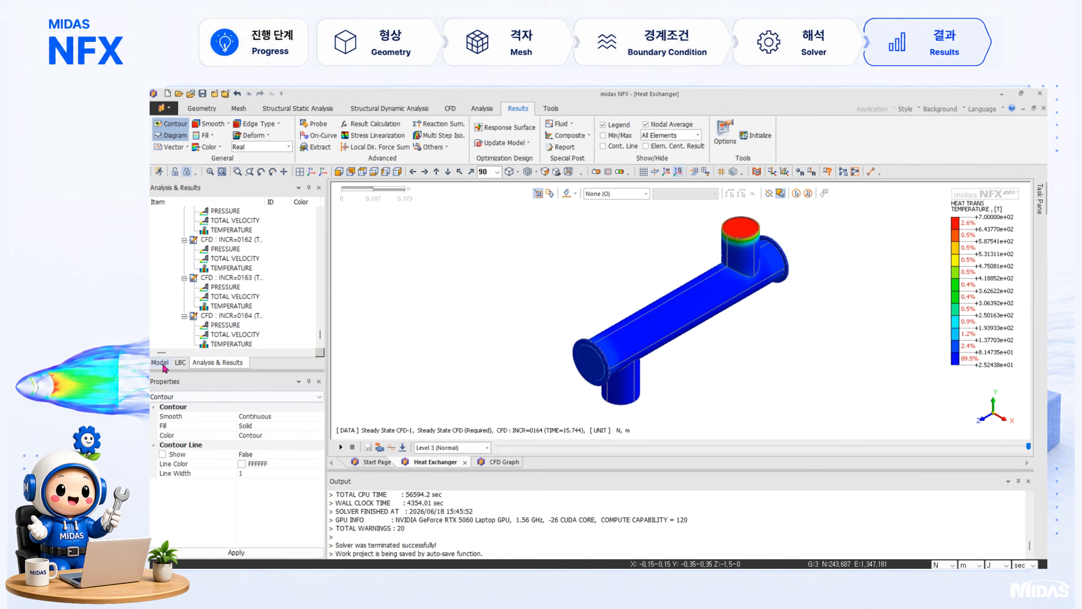
left_click(596, 172)
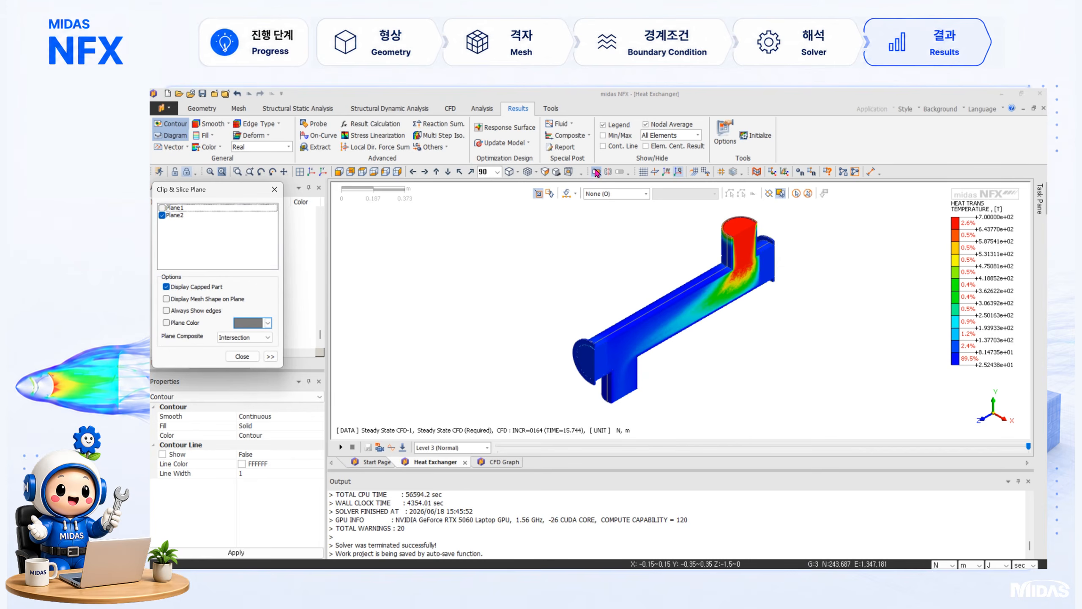
left_click(166, 215)
left_click(270, 356)
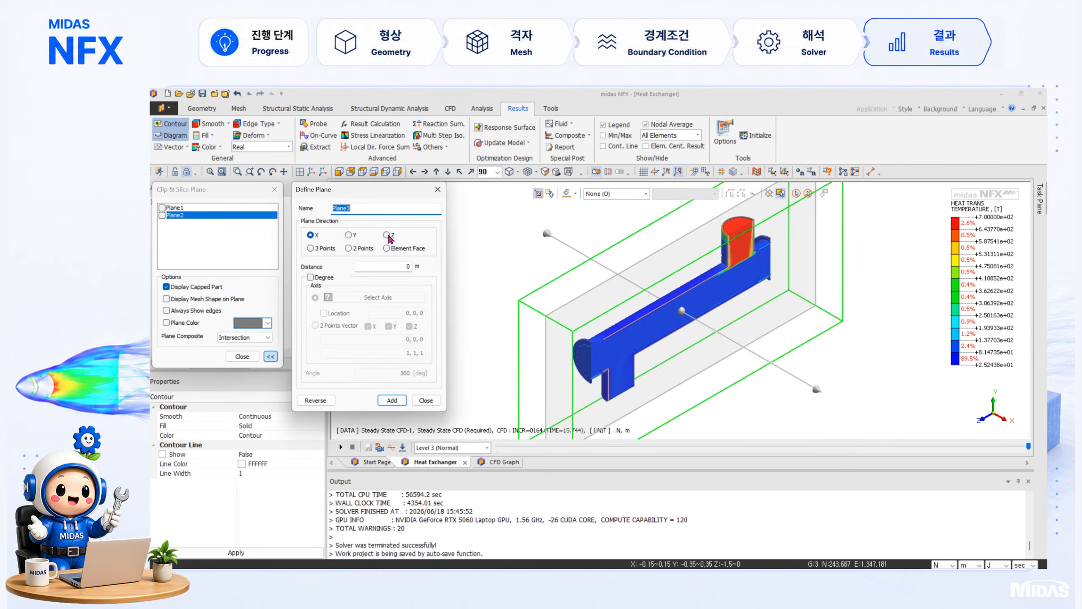
left_click(354, 238)
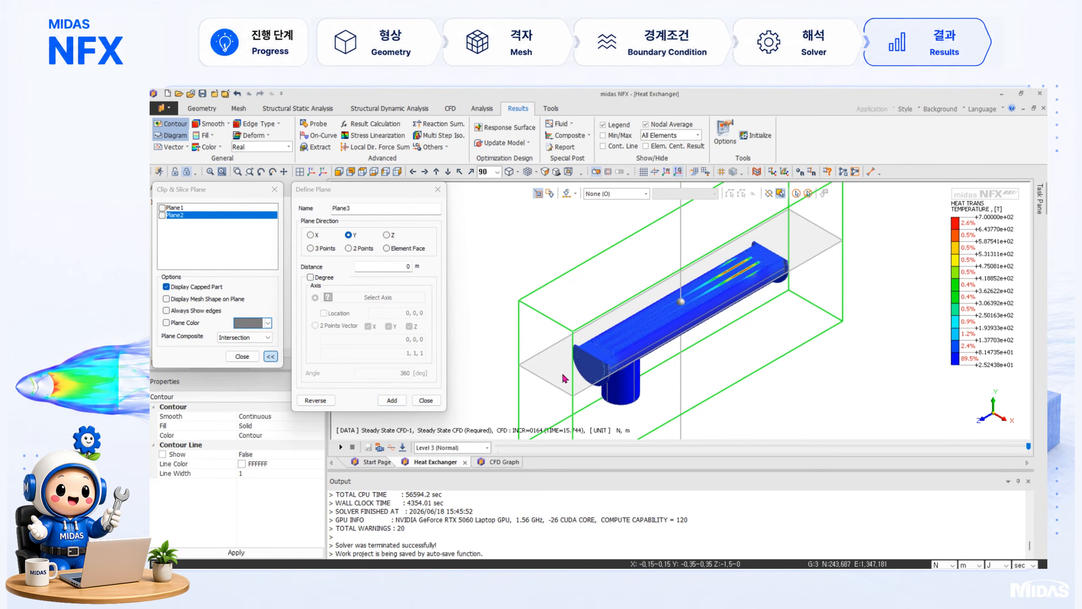
left_click(391, 400)
left_click(425, 400)
left_click(242, 356)
Hide the Heat Exchanger mesh set and display the temperature contour of increment INCR=0164 on the clipped fluid regions.
left_click(160, 362)
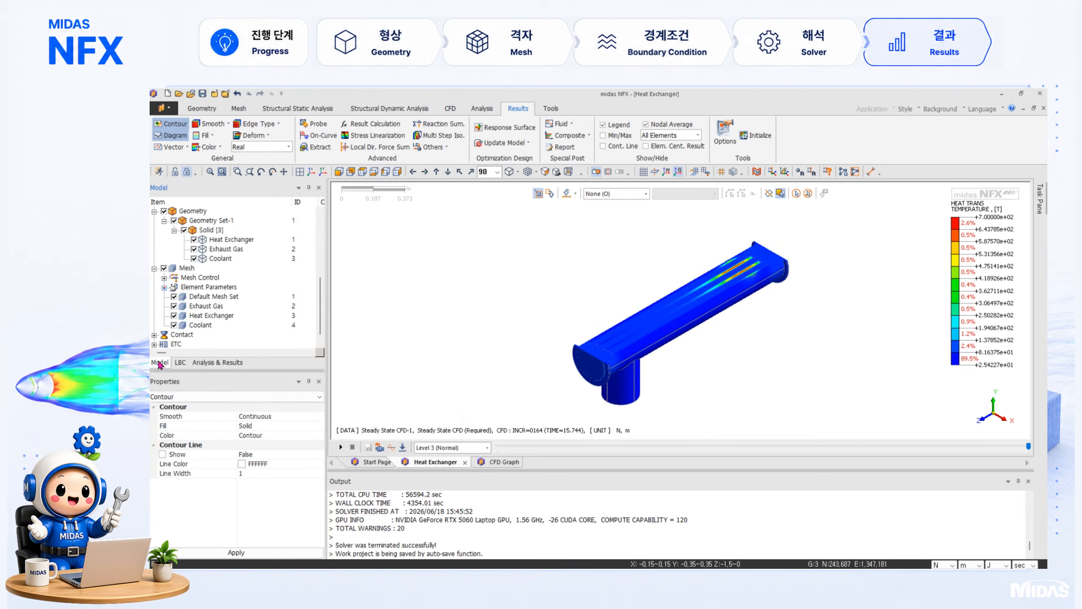
left_click(174, 315)
left_click(218, 362)
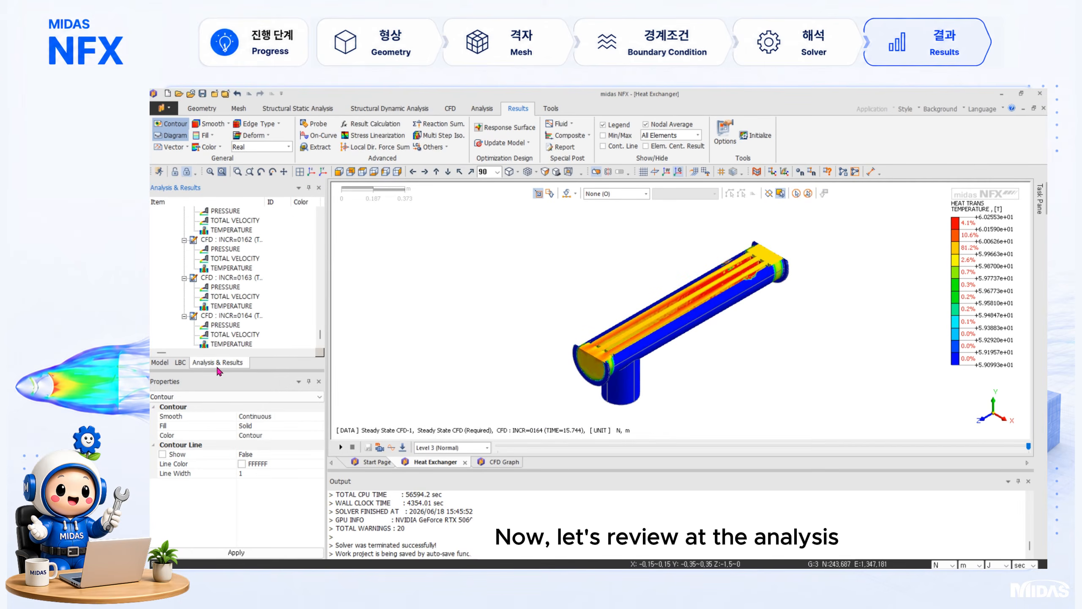
double_click(222, 344)
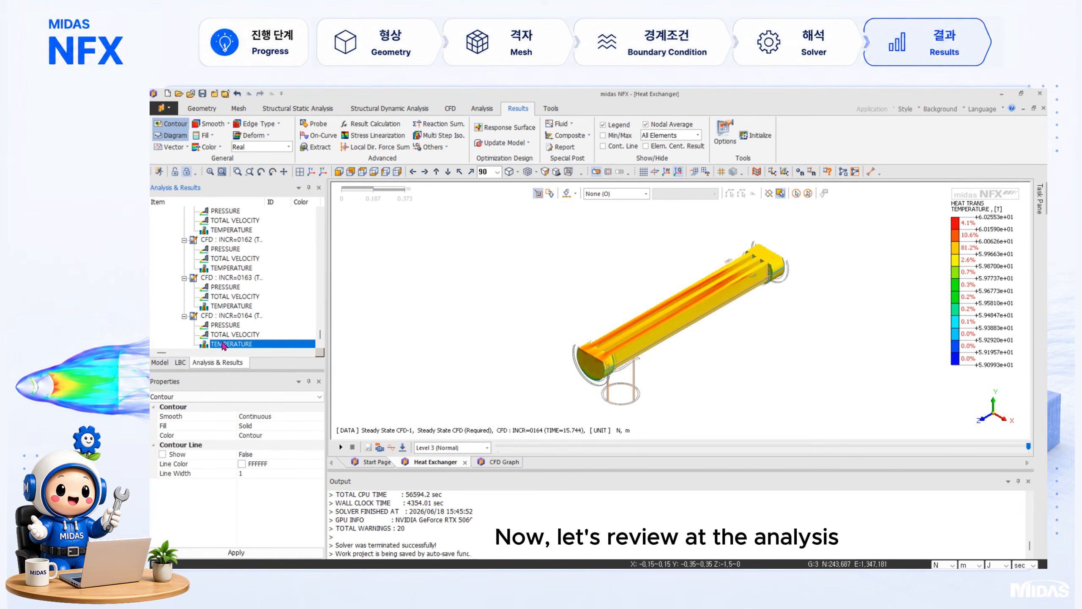